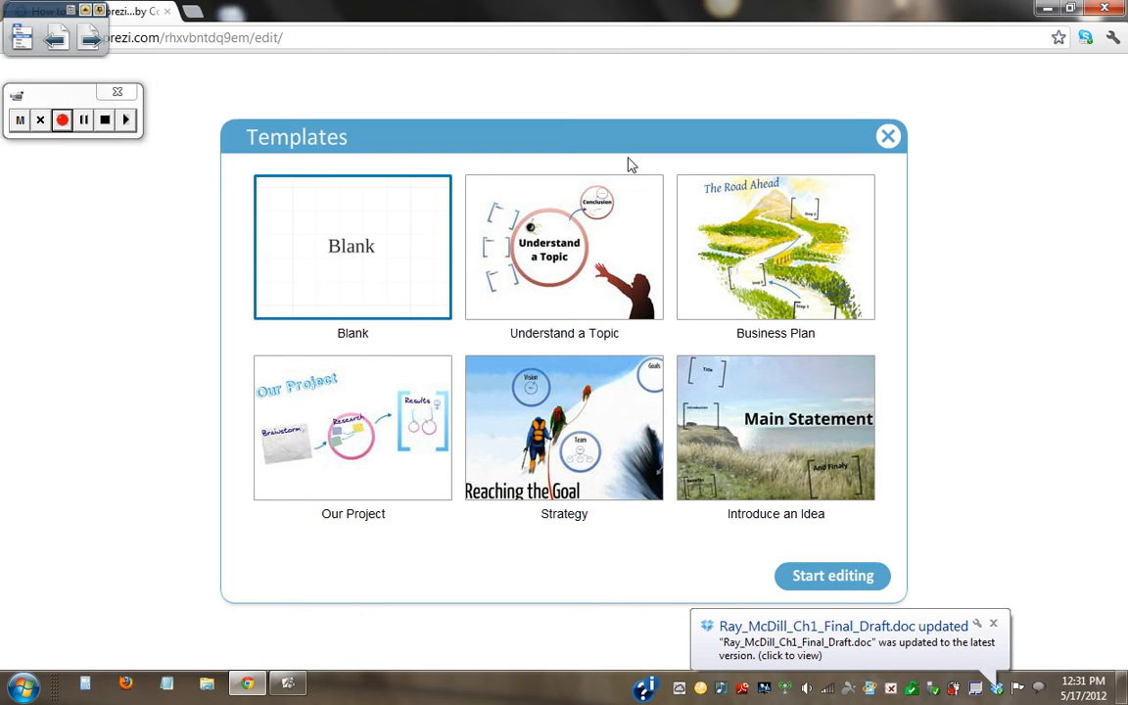
Dismiss the file update notification and load the prezi.com root address without the edit path
click(993, 623)
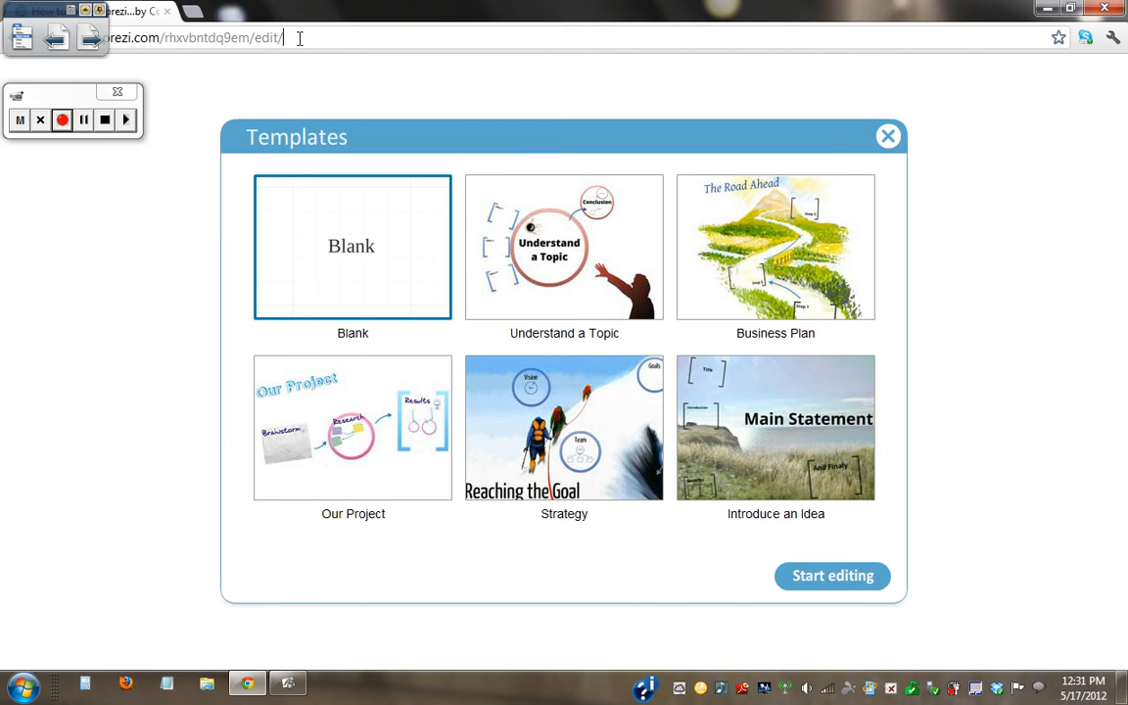
drag(286, 38, 162, 49)
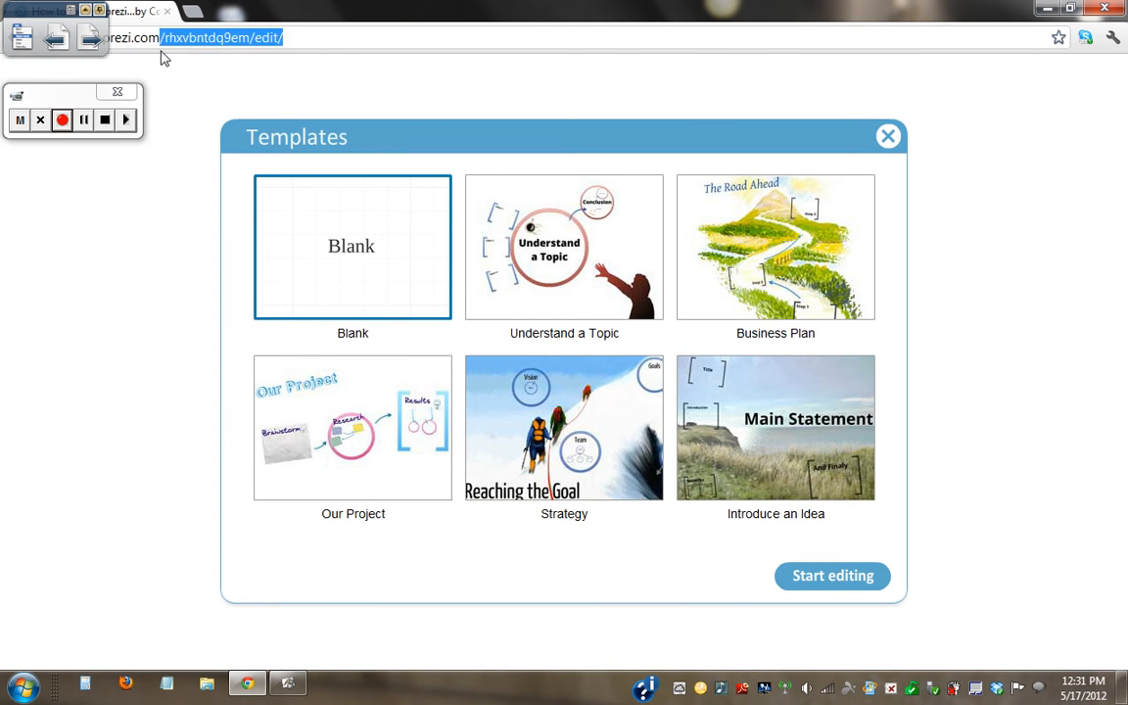
key(BackSpace)
key(Return)
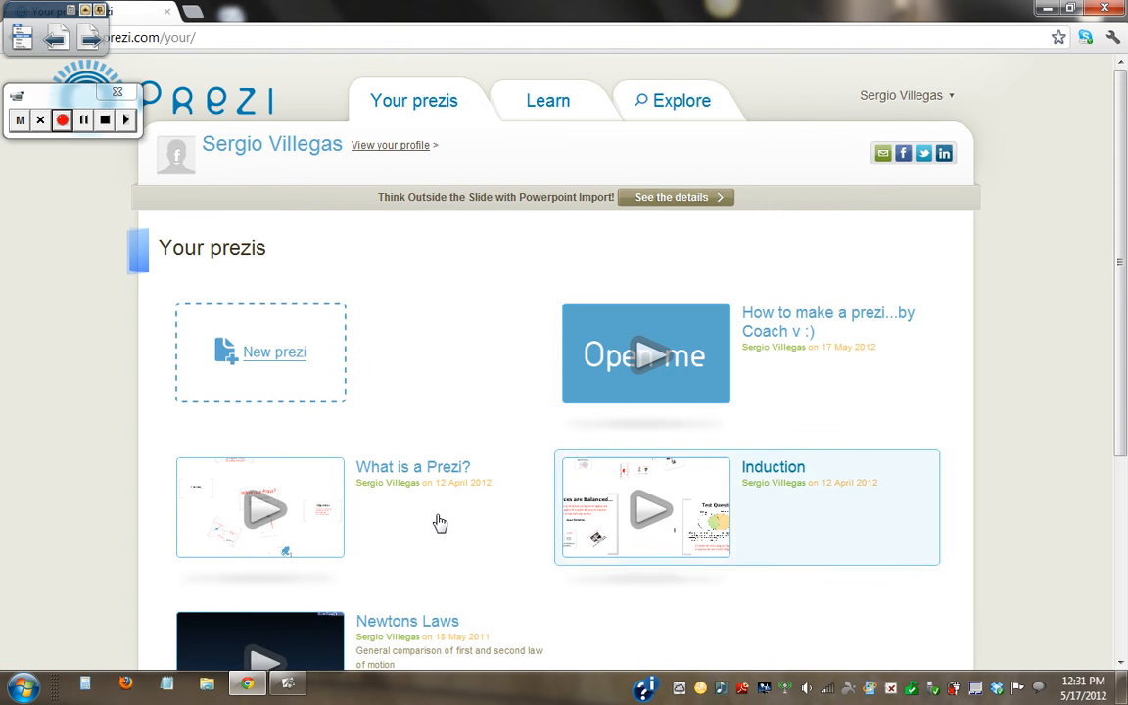
Start a new prezi from the Your prezis page and title it "Practice"
click(298, 353)
text({tr)
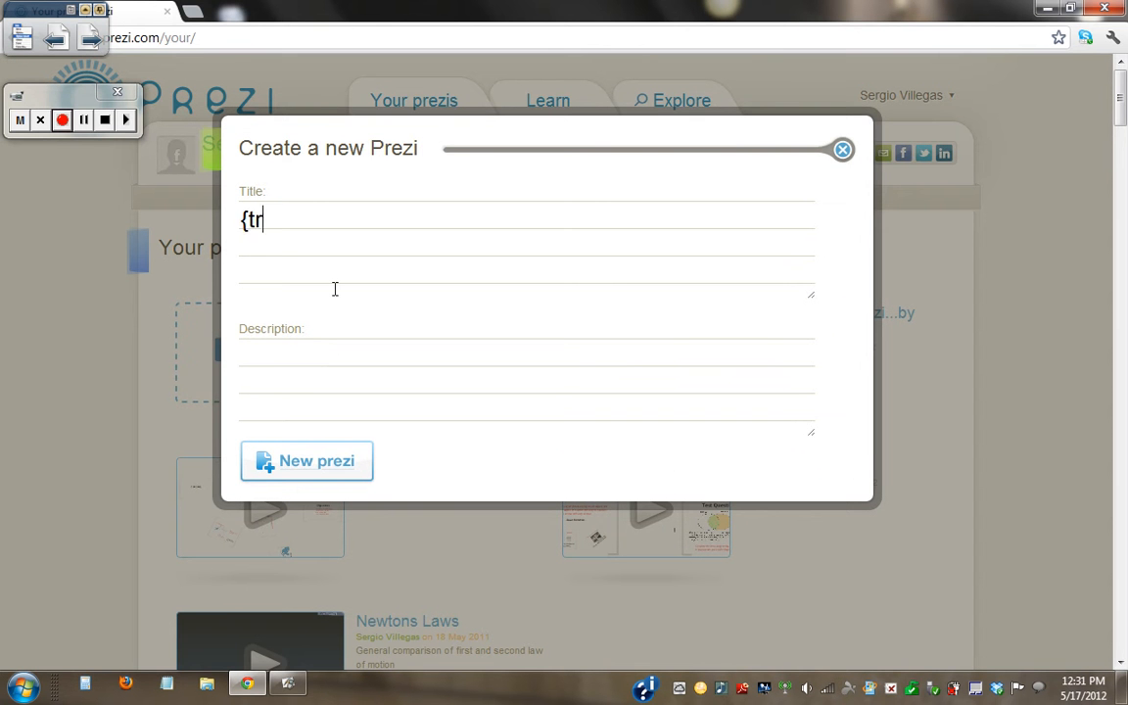
key(BackSpace)
key(BackSpace)
key(BackSpace)
text(Practice)
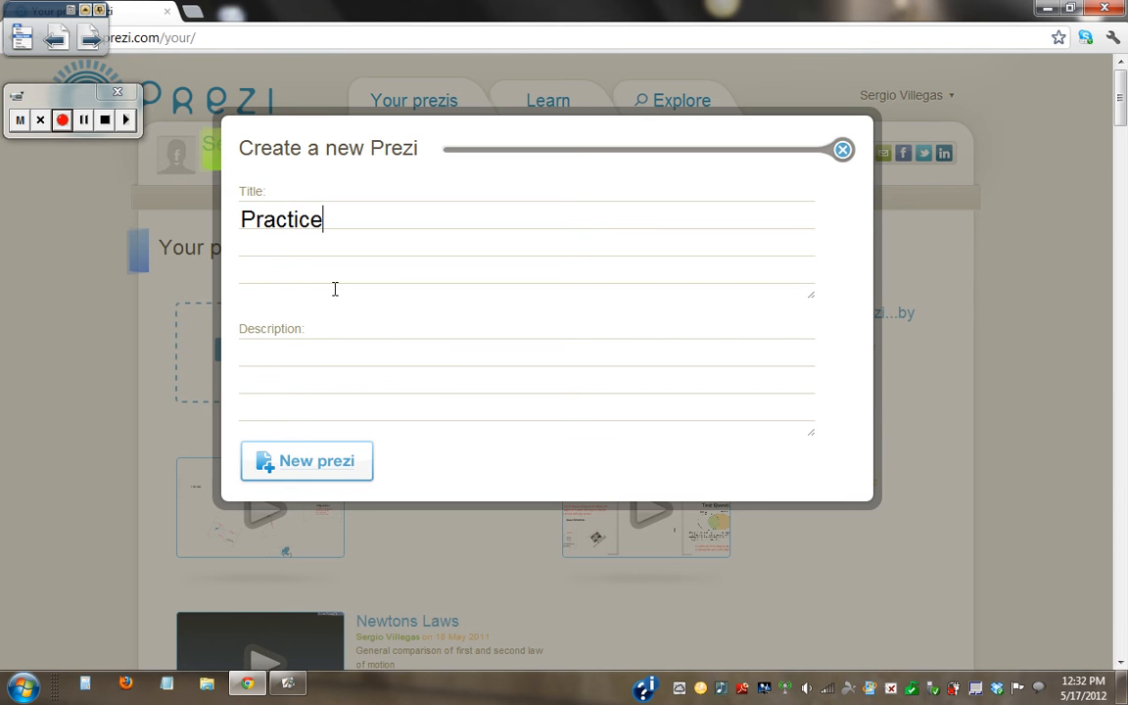
Enter "learning how to make prezi and experiement" as the new prezi's description
click(317, 354)
text(learning )
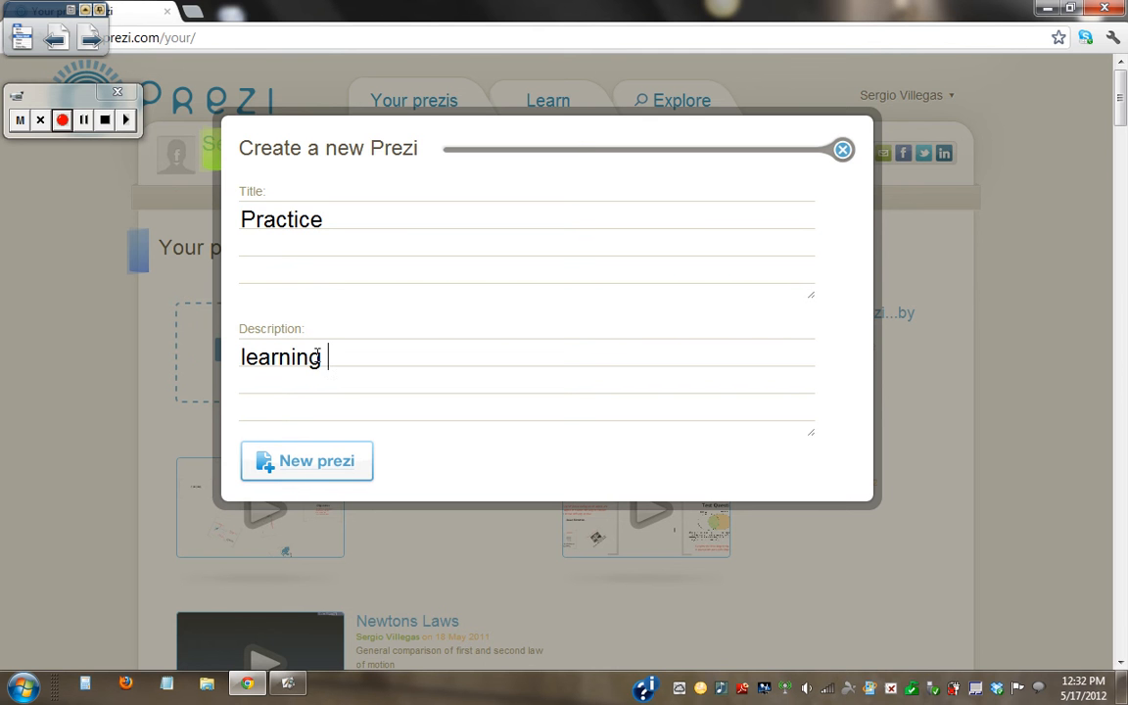
text(how to m)
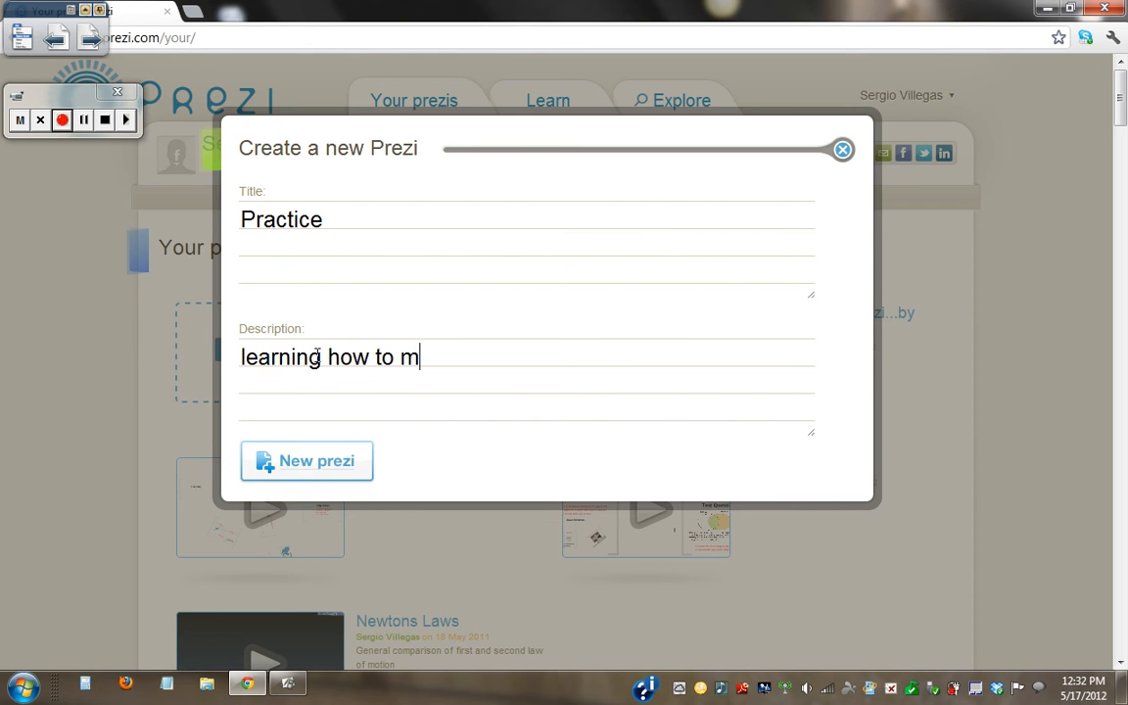
text(ake pre)
key(super)
text(i)
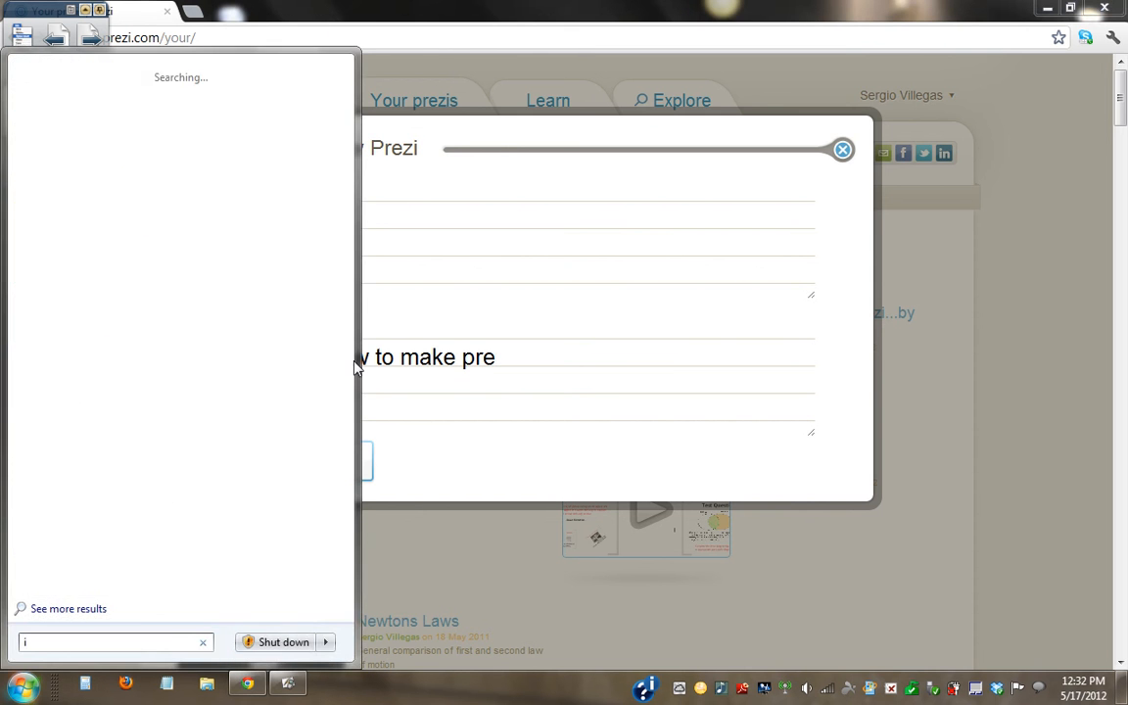
click(515, 382)
text(zi a)
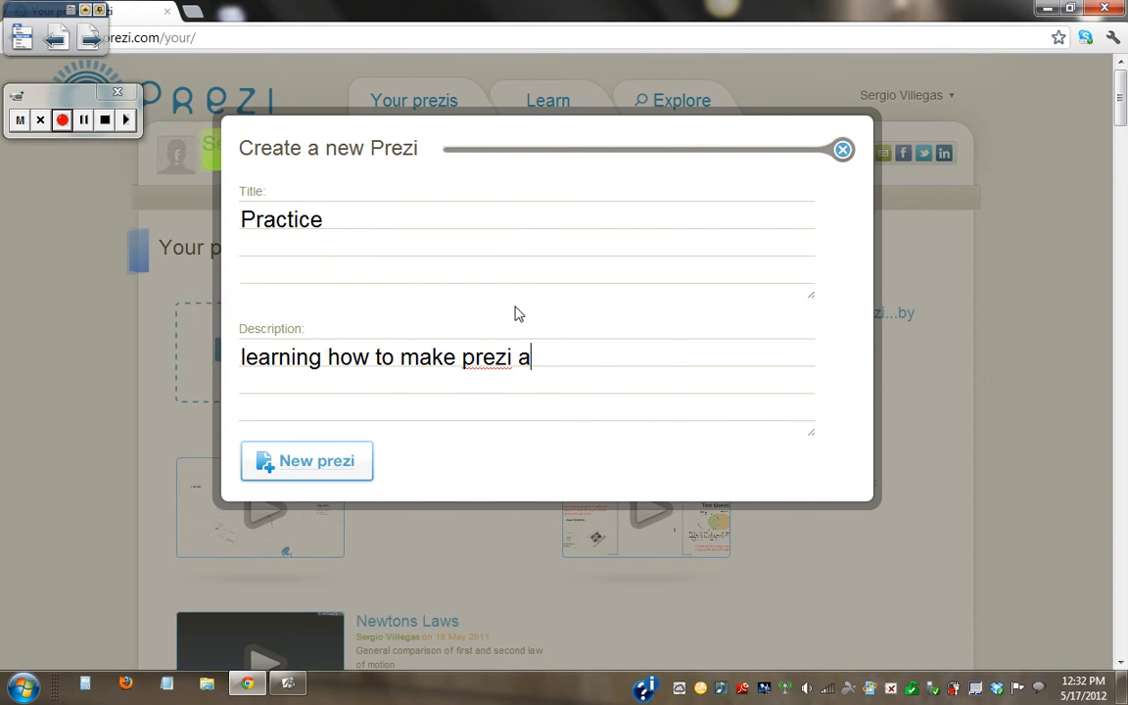
text(nd experiement)
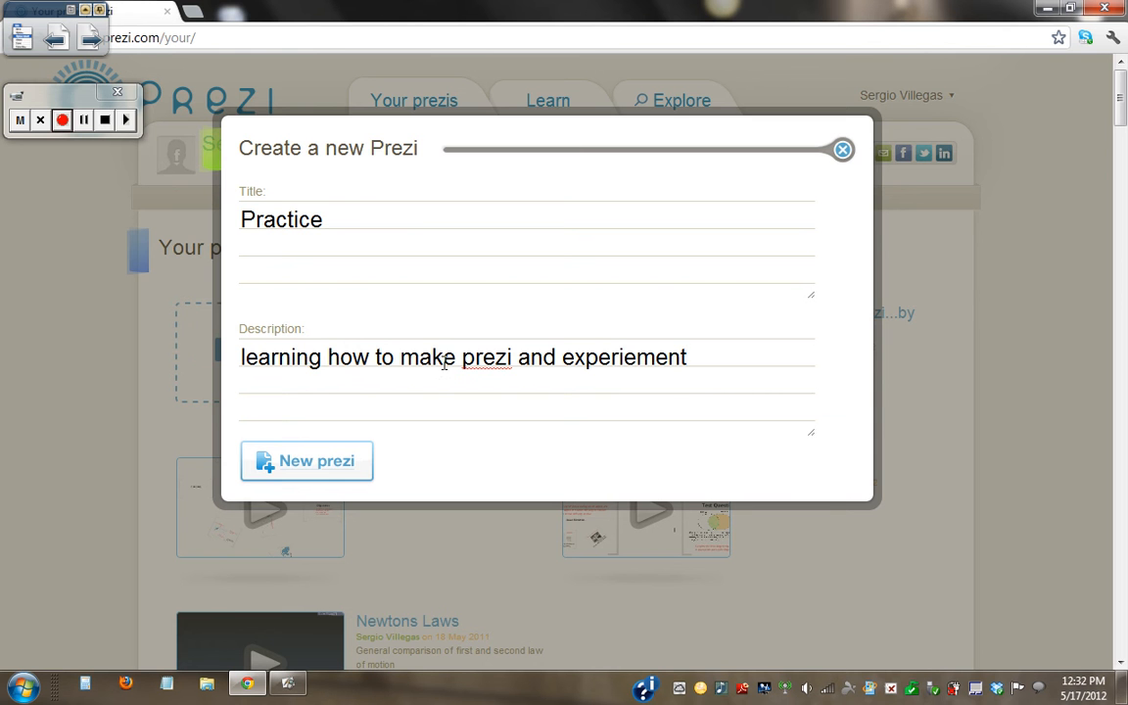
Create the prezi and open it for editing with the Blank template
click(358, 225)
click(331, 467)
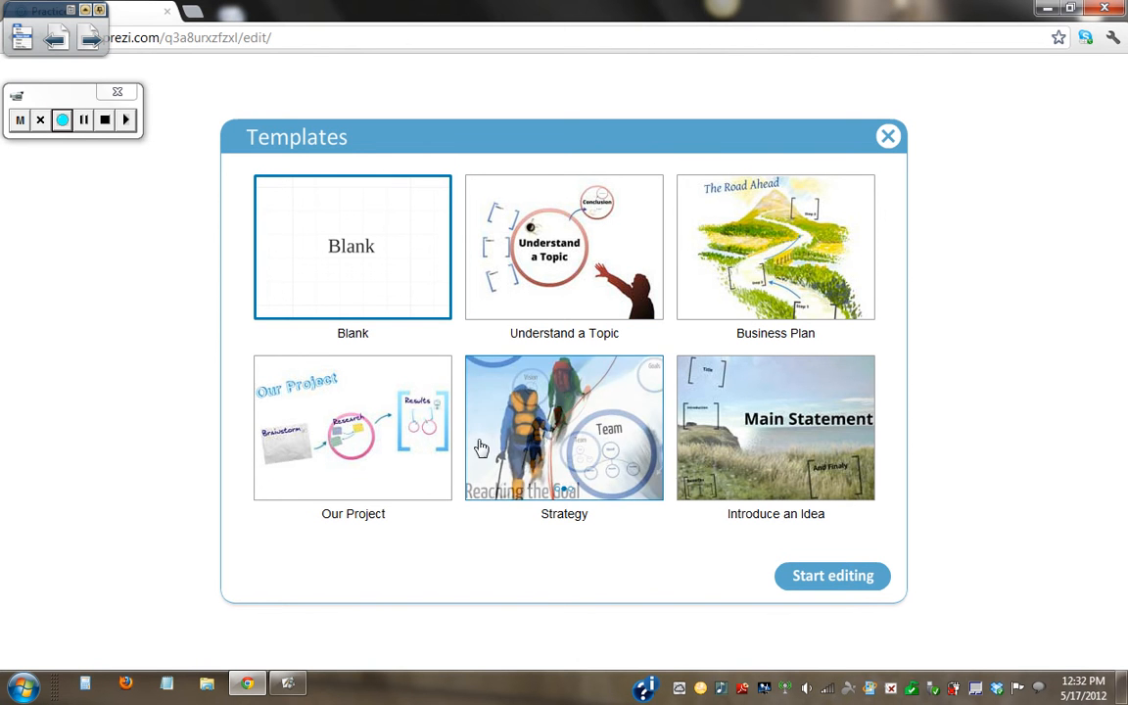
double_click(360, 253)
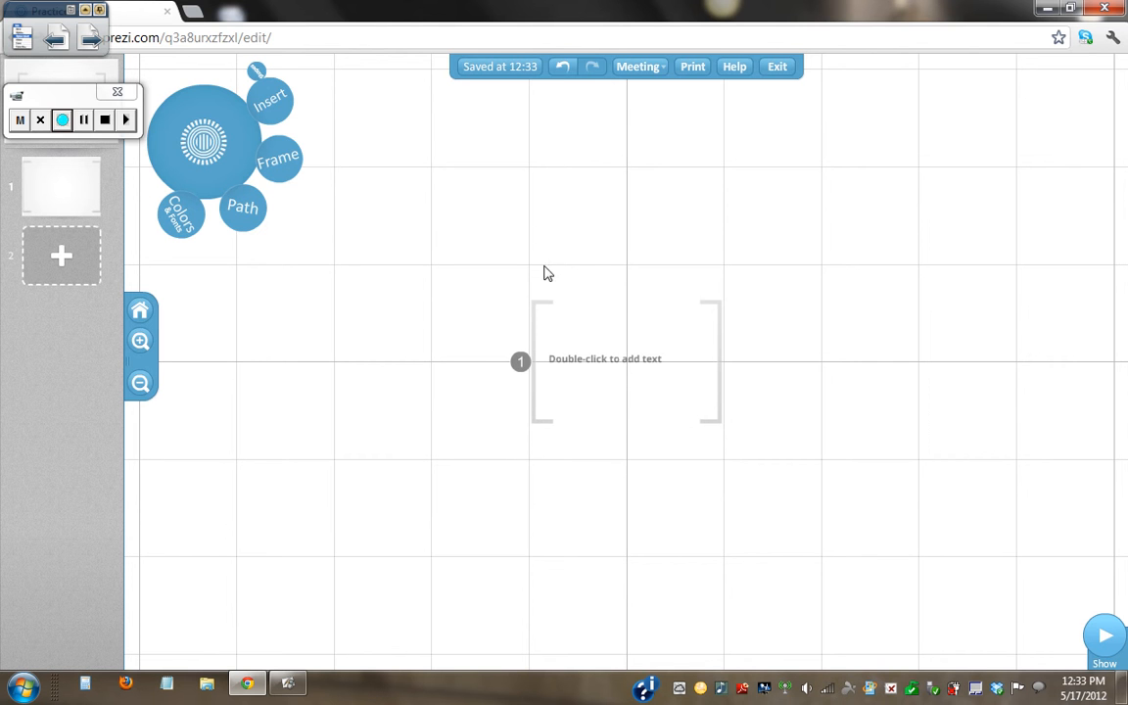
Examine the blank canvas and its first frame at several zoom levels, far out and close up
click(143, 382)
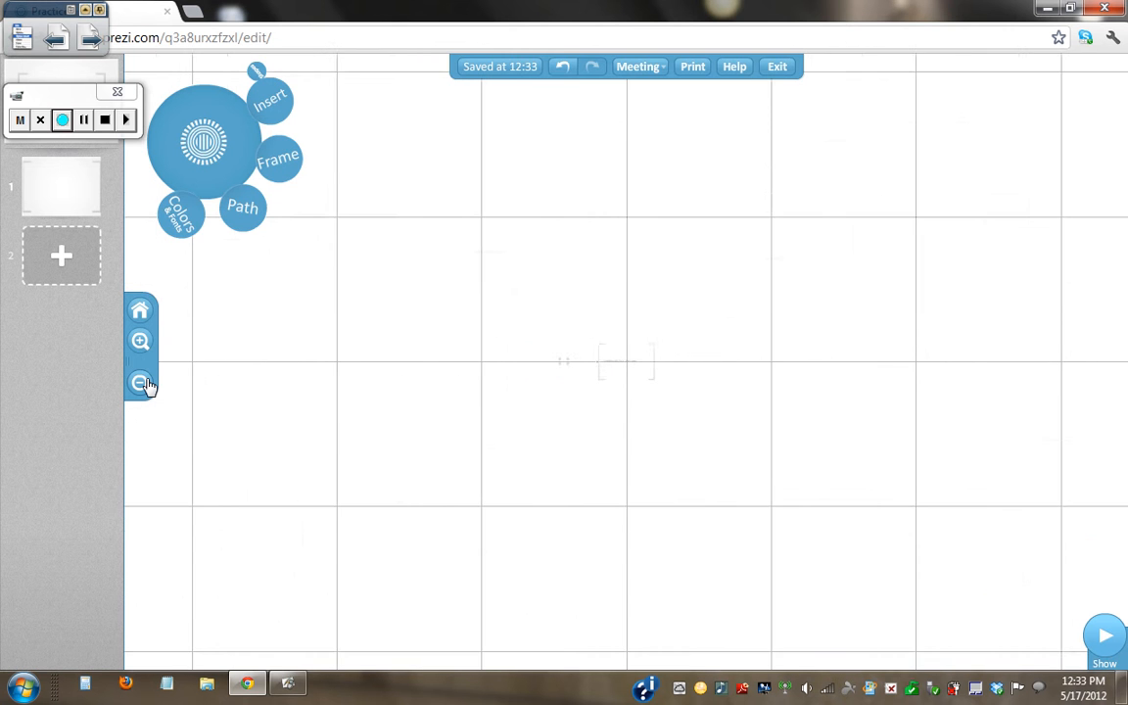
click(143, 384)
click(143, 384)
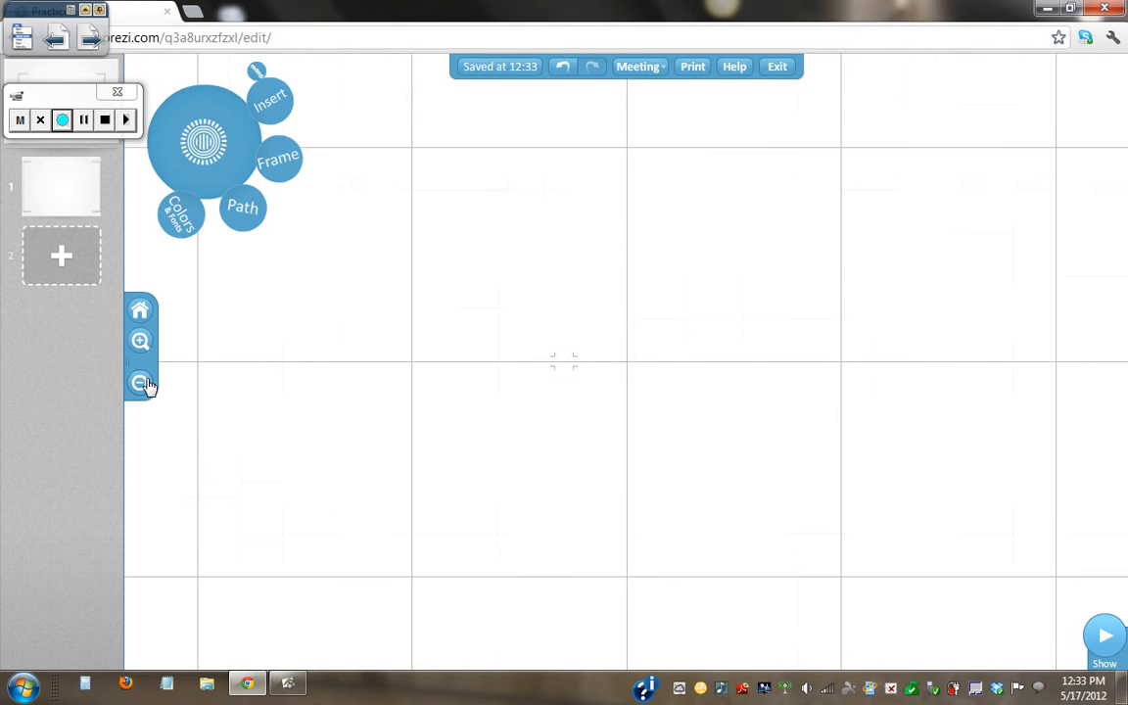
click(145, 383)
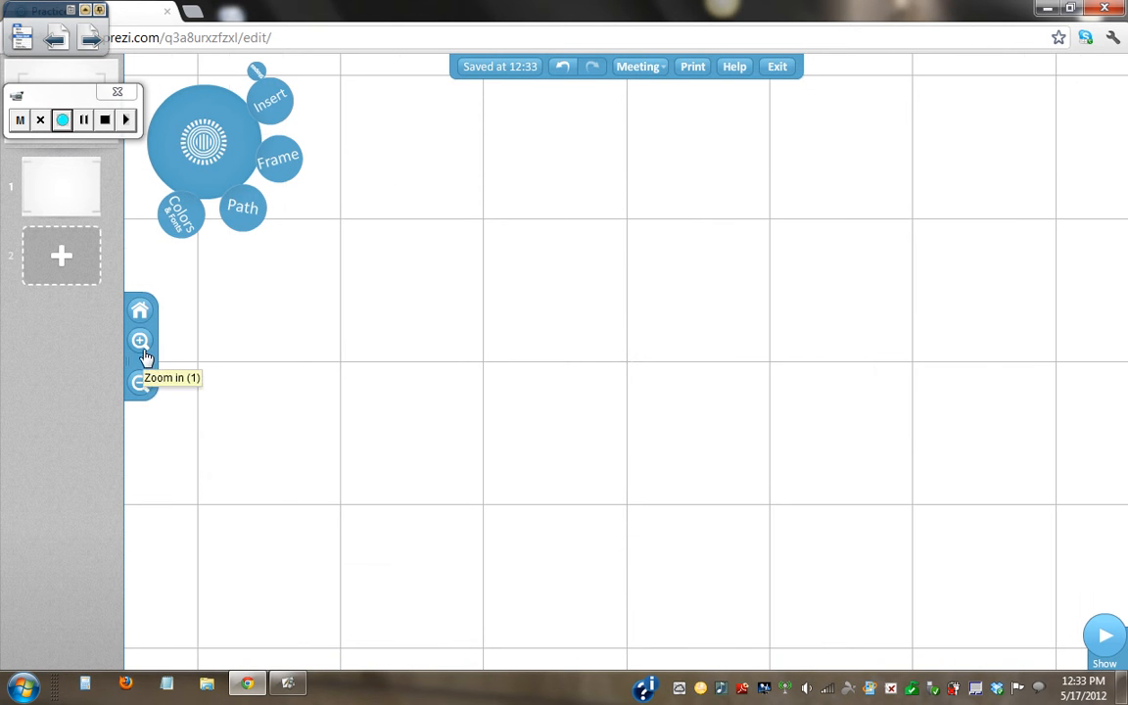
click(142, 350)
click(144, 350)
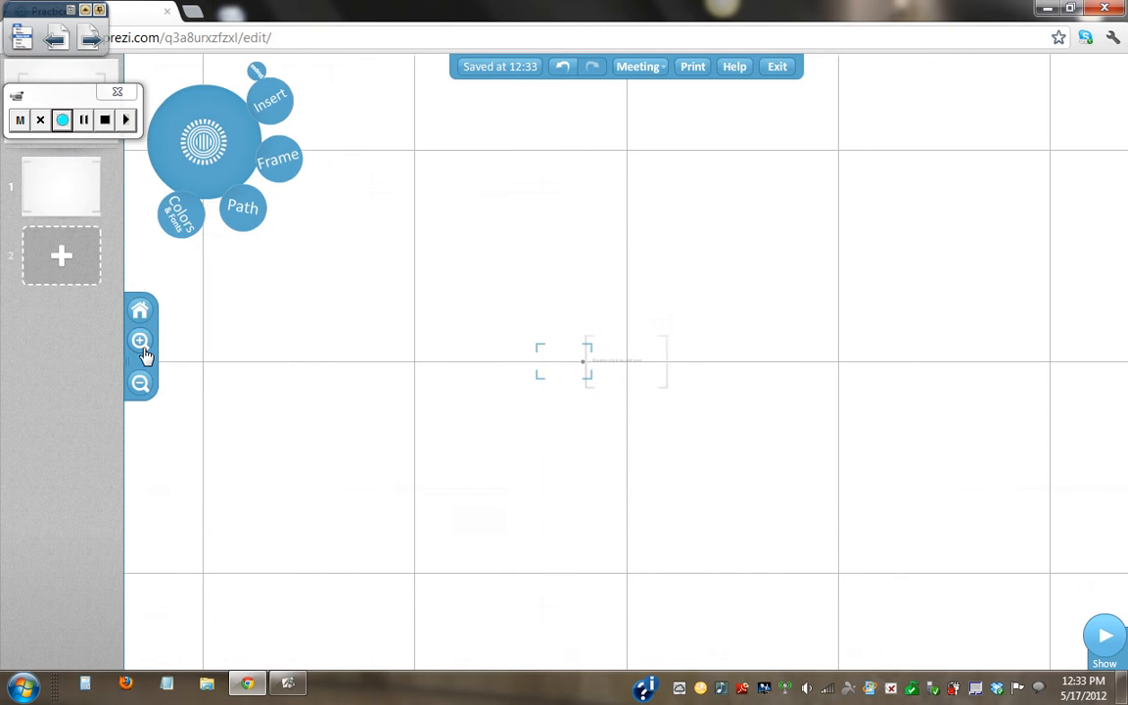
click(144, 350)
click(144, 350)
click(144, 350)
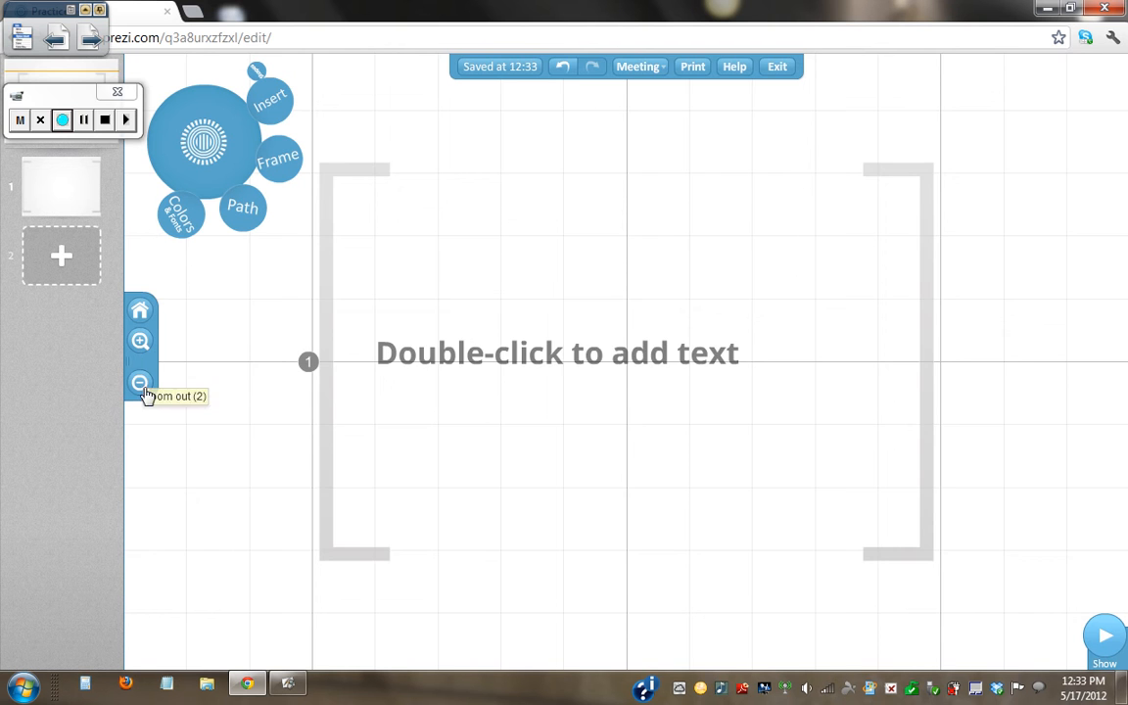
click(143, 388)
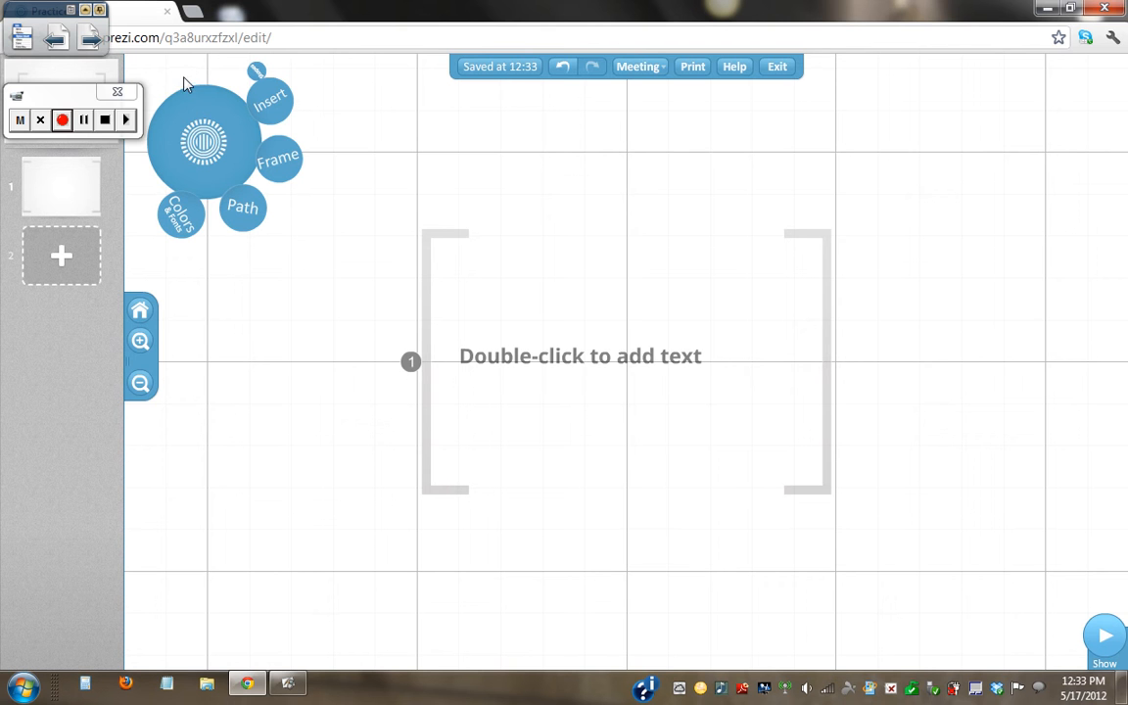
Add three bracket frames with title and subtitle placeholders to the path after the first frame
drag(77, 98, 68, 19)
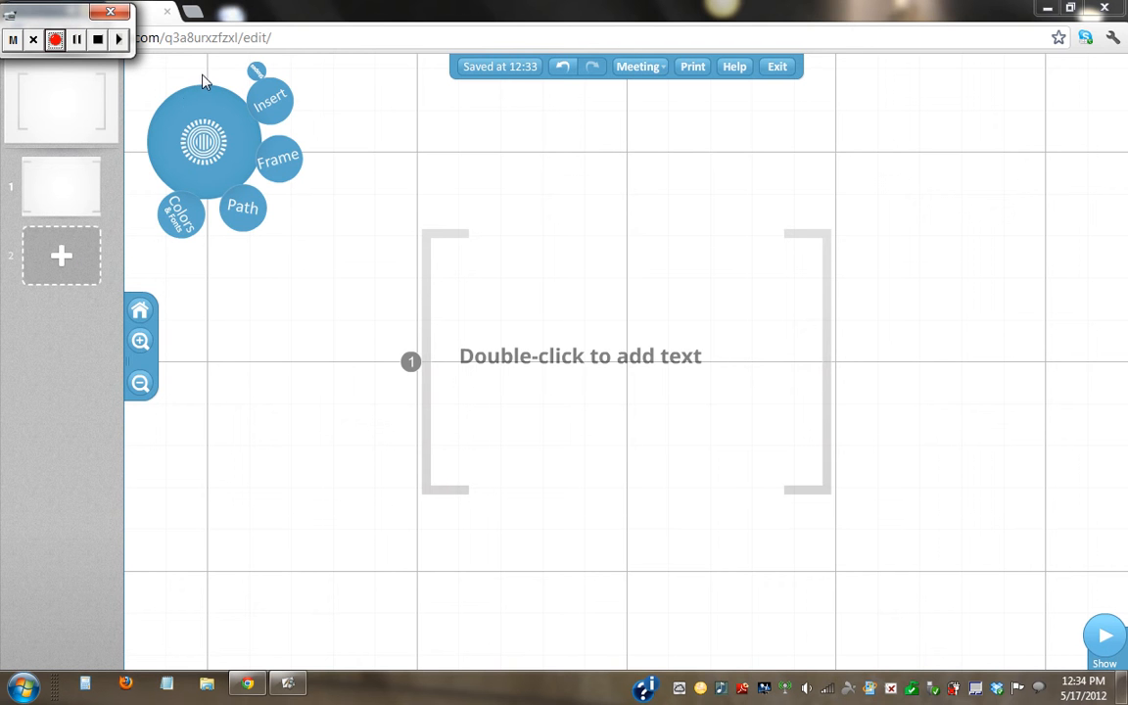
click(67, 255)
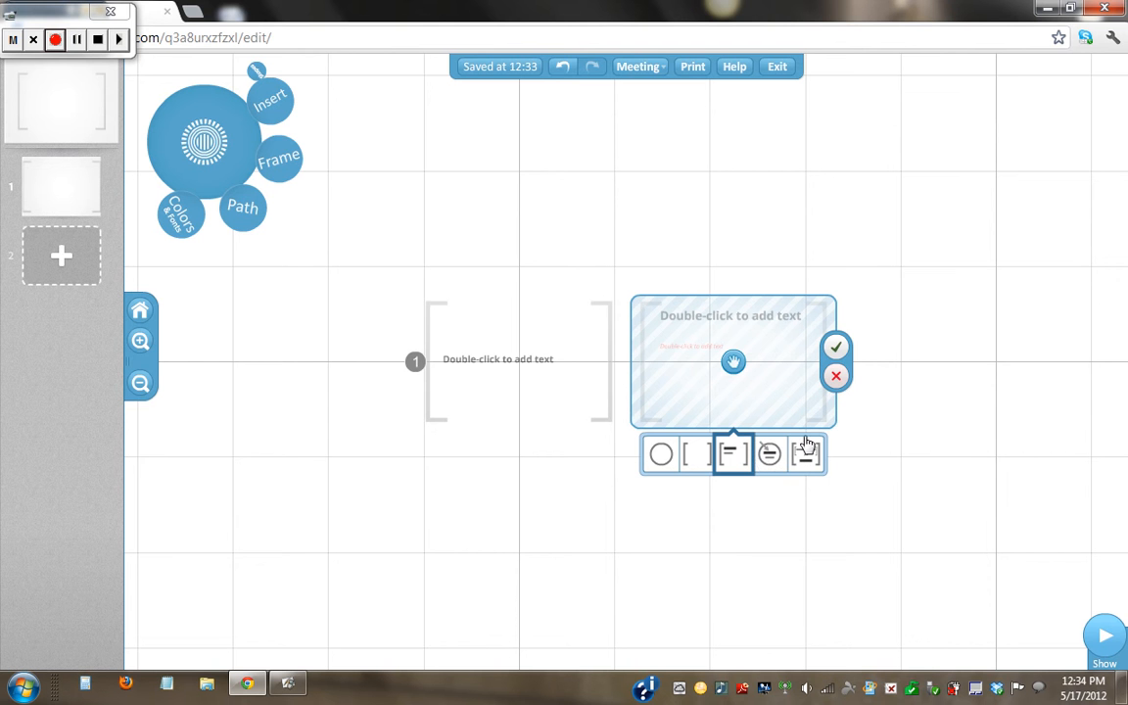
click(835, 349)
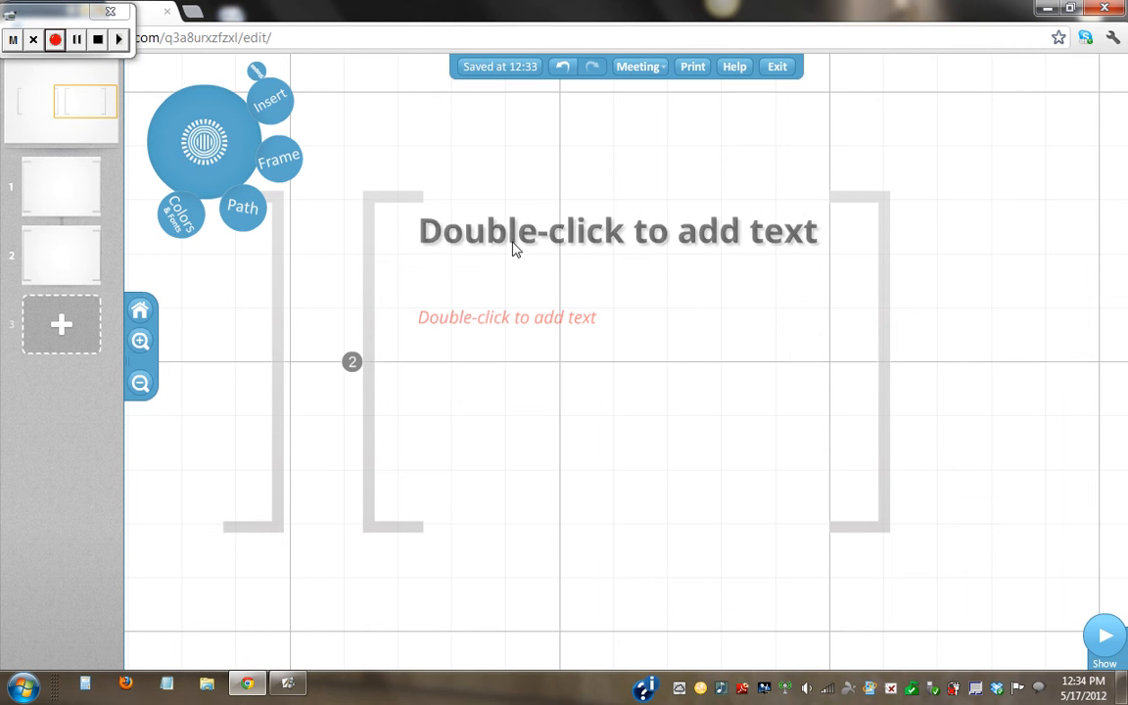
click(62, 331)
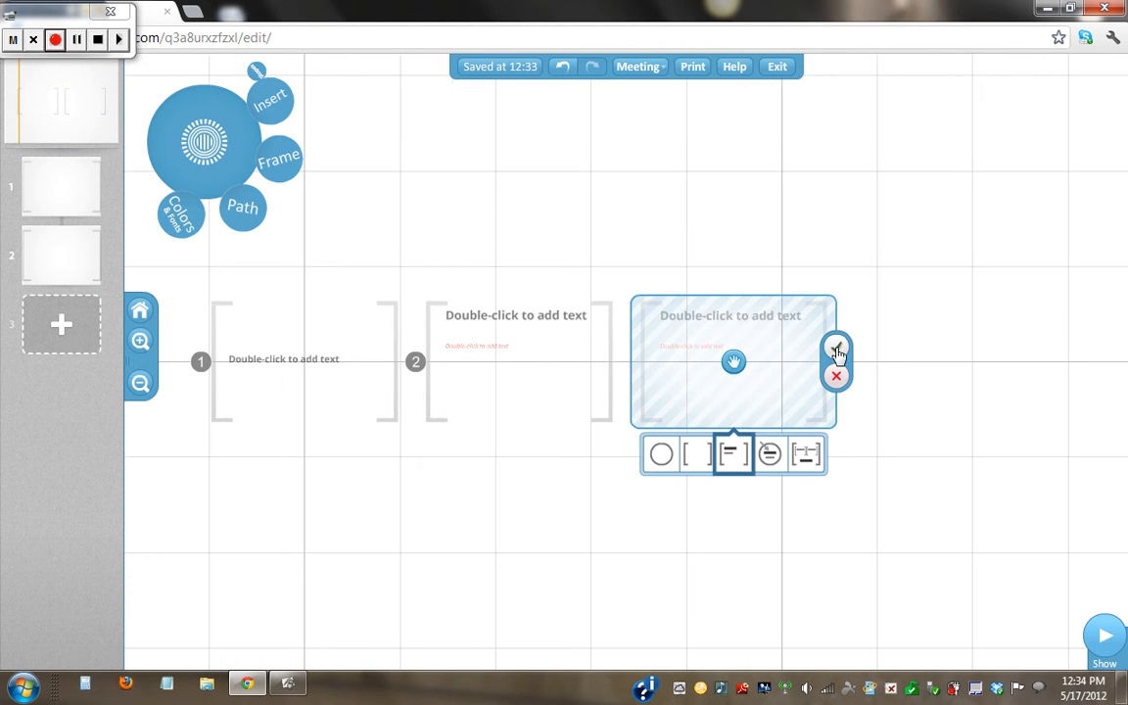
click(837, 353)
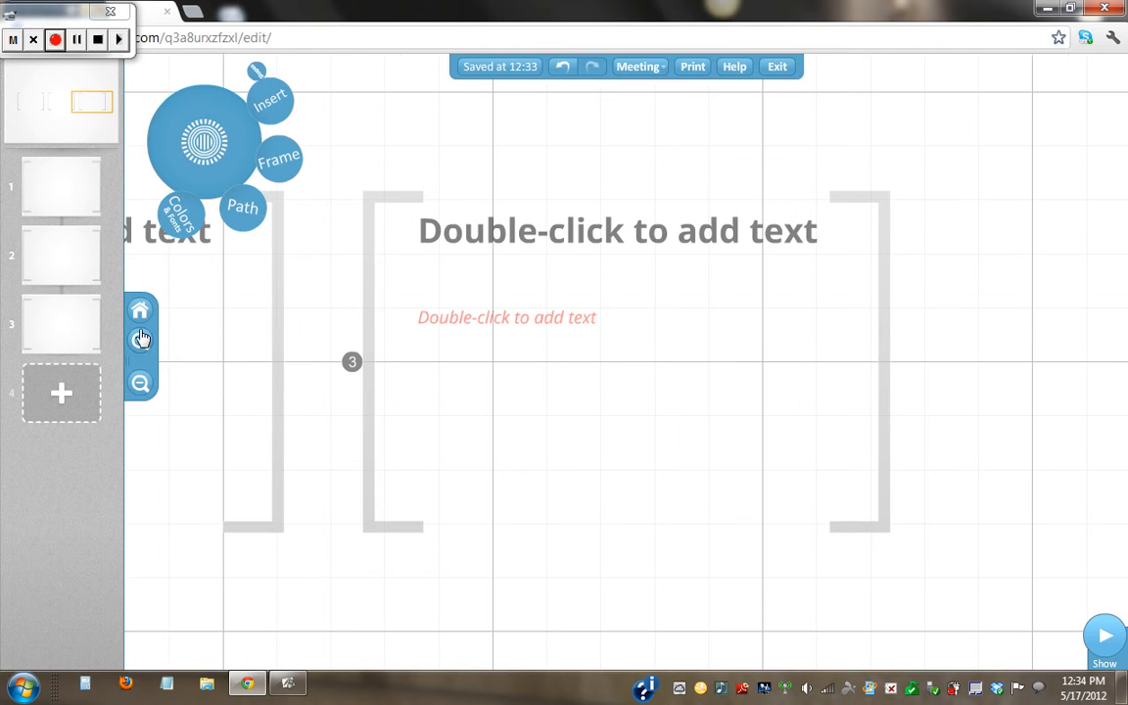
click(88, 415)
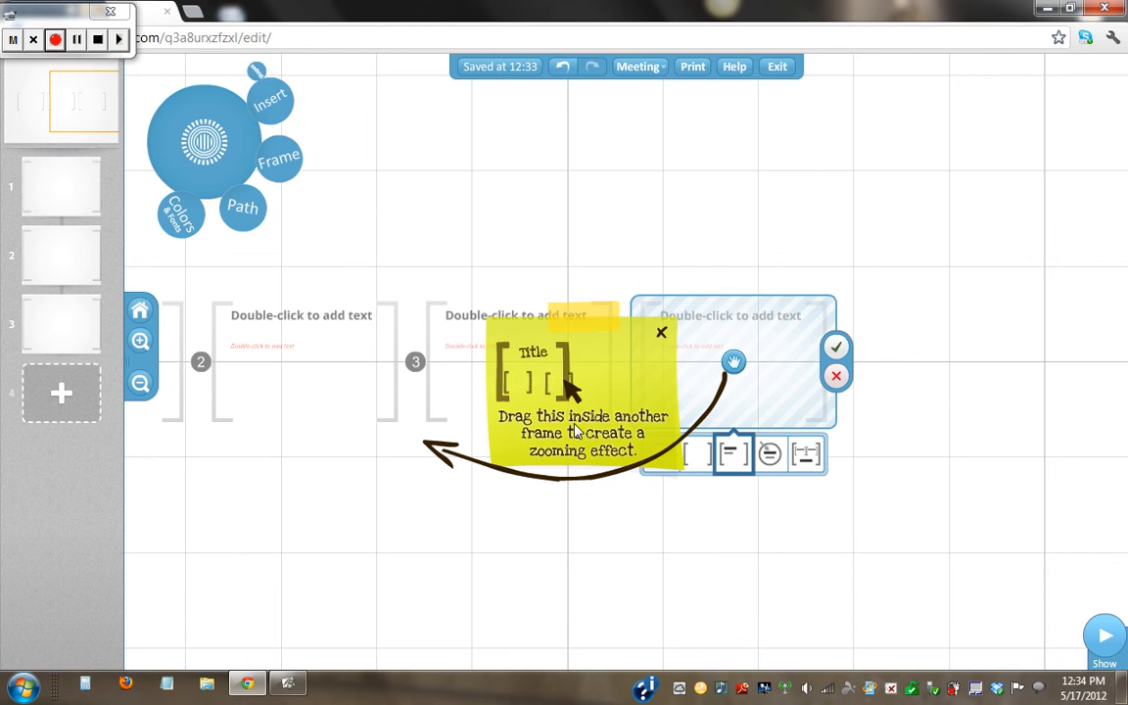
click(835, 349)
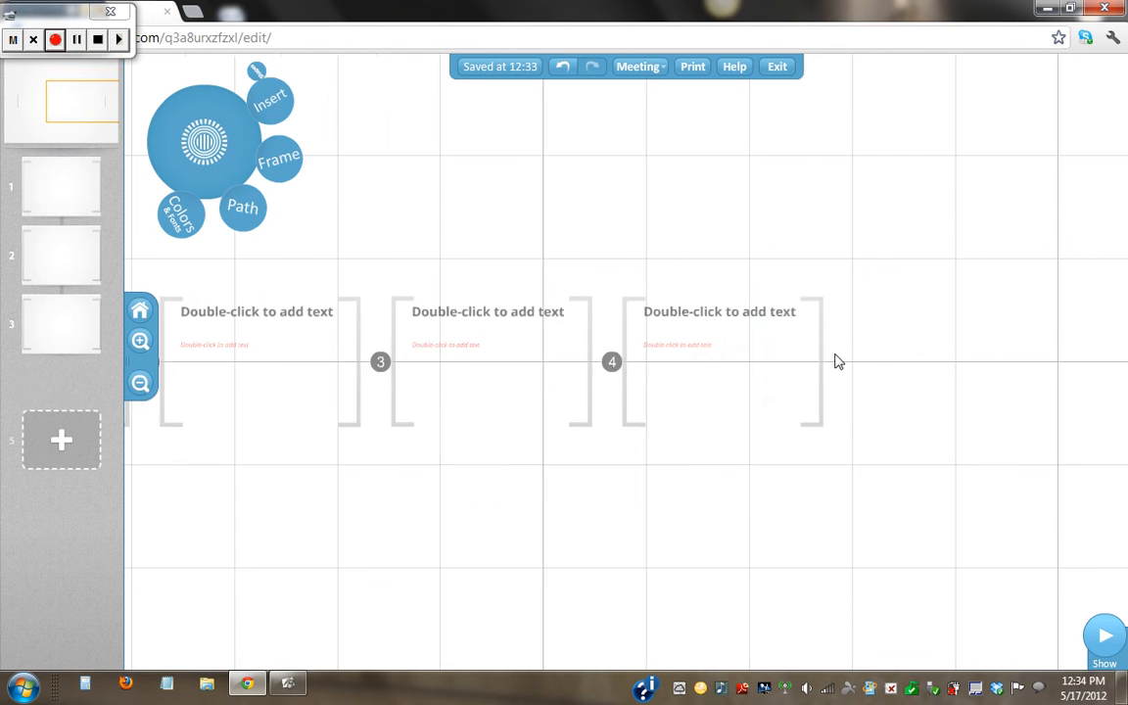
Enter "Slide 4" in the title placeholder of the fourth frame
click(134, 387)
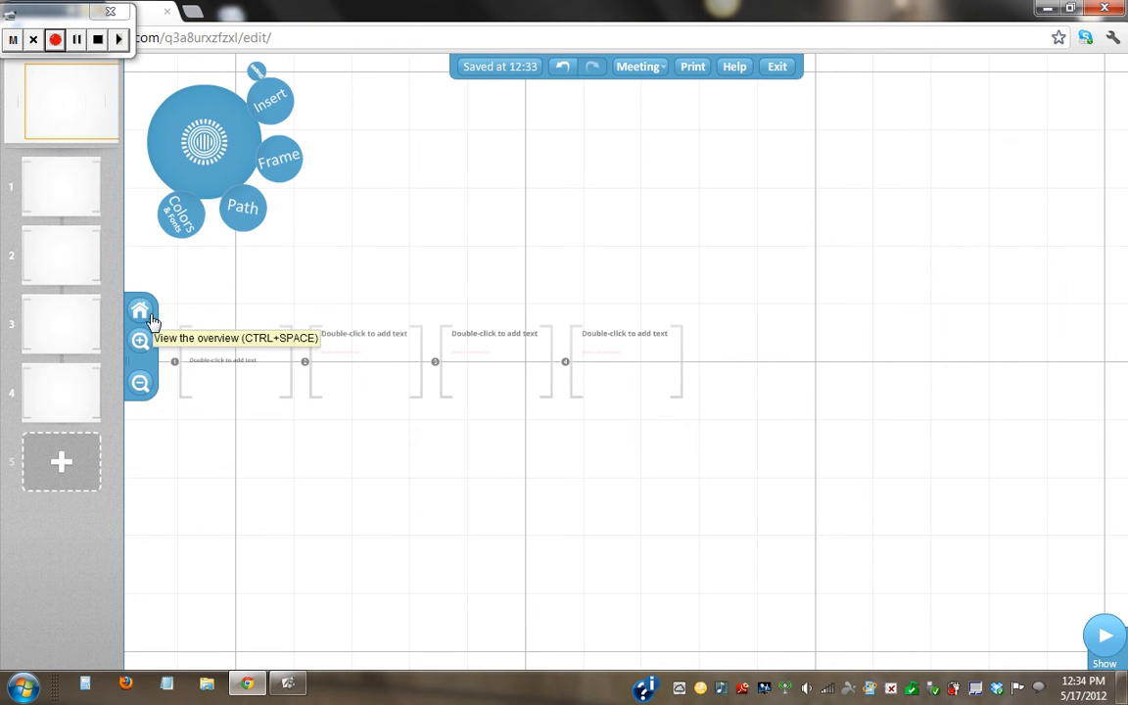
click(142, 382)
click(140, 340)
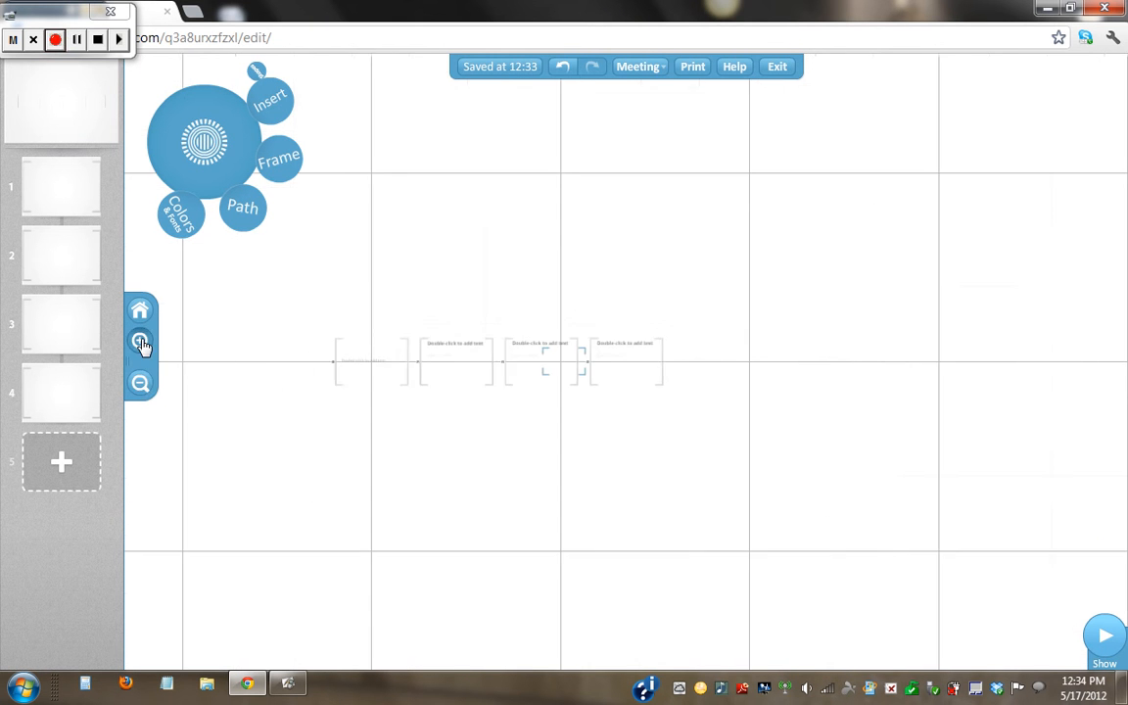
double_click(620, 326)
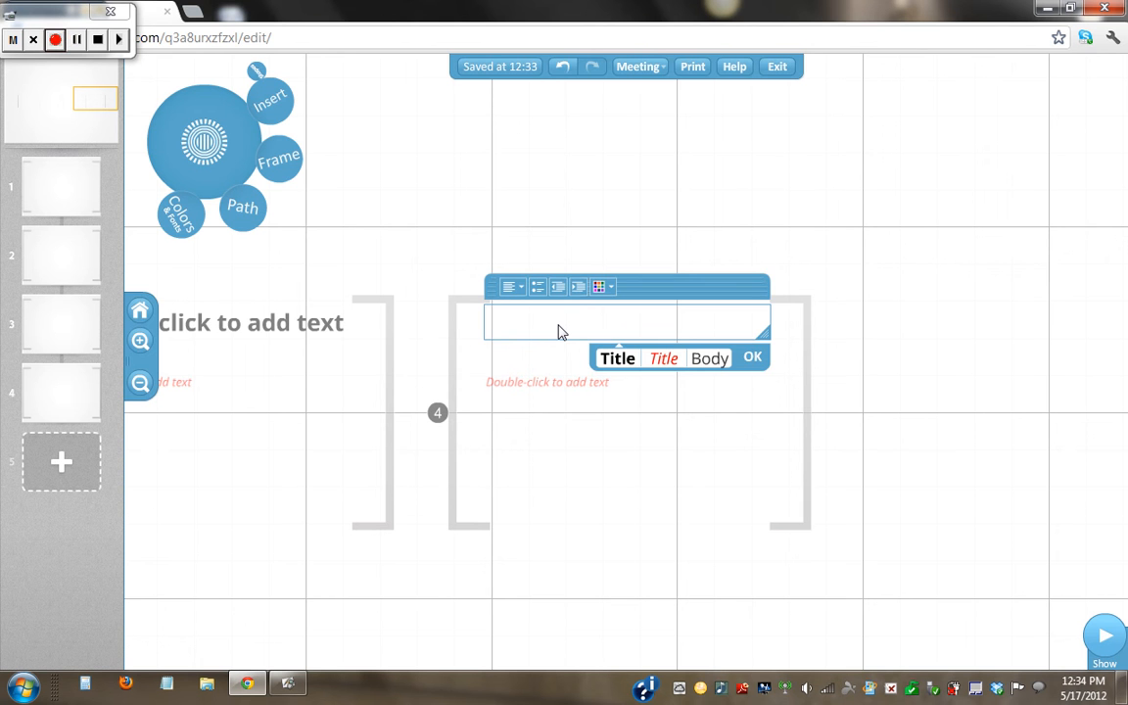
text(Slide 4)
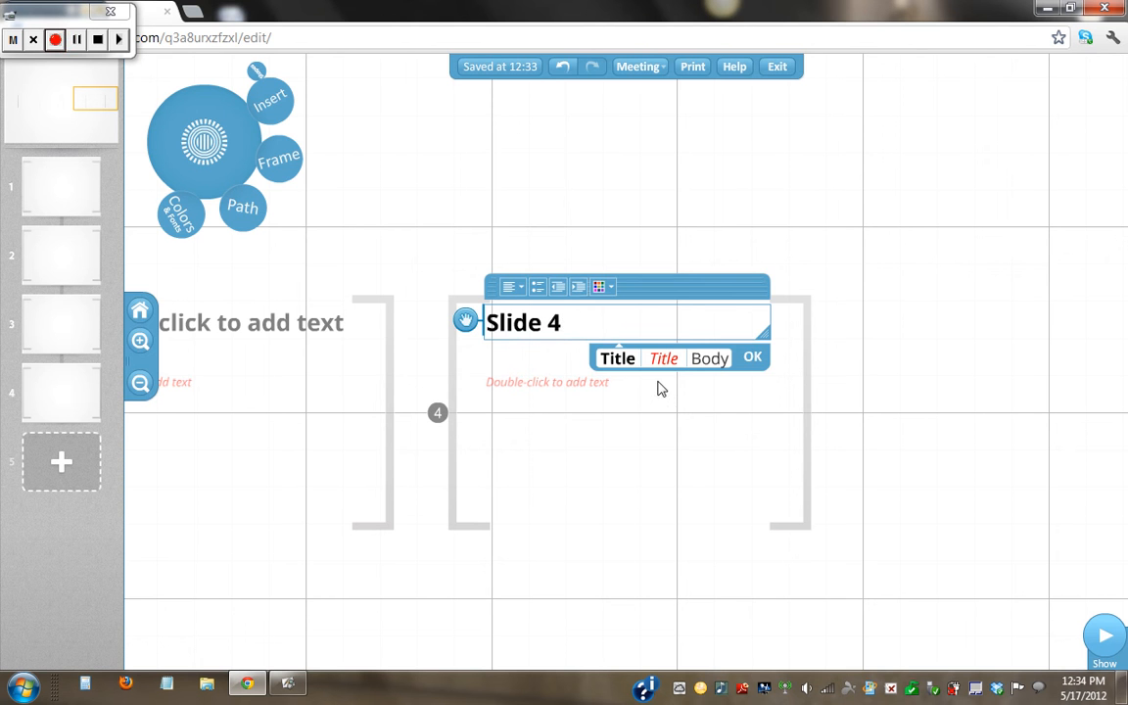
Try the Body, red Title and black Title text styles on the "Slide 4" heading
click(670, 364)
click(674, 362)
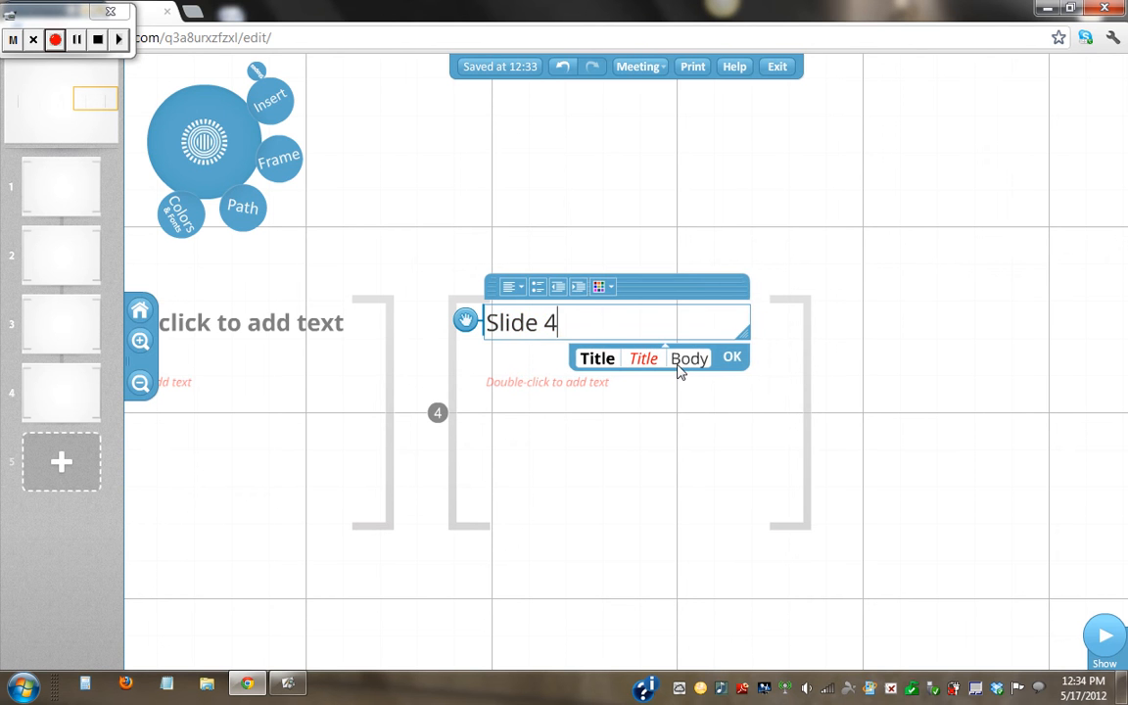
click(648, 364)
click(584, 365)
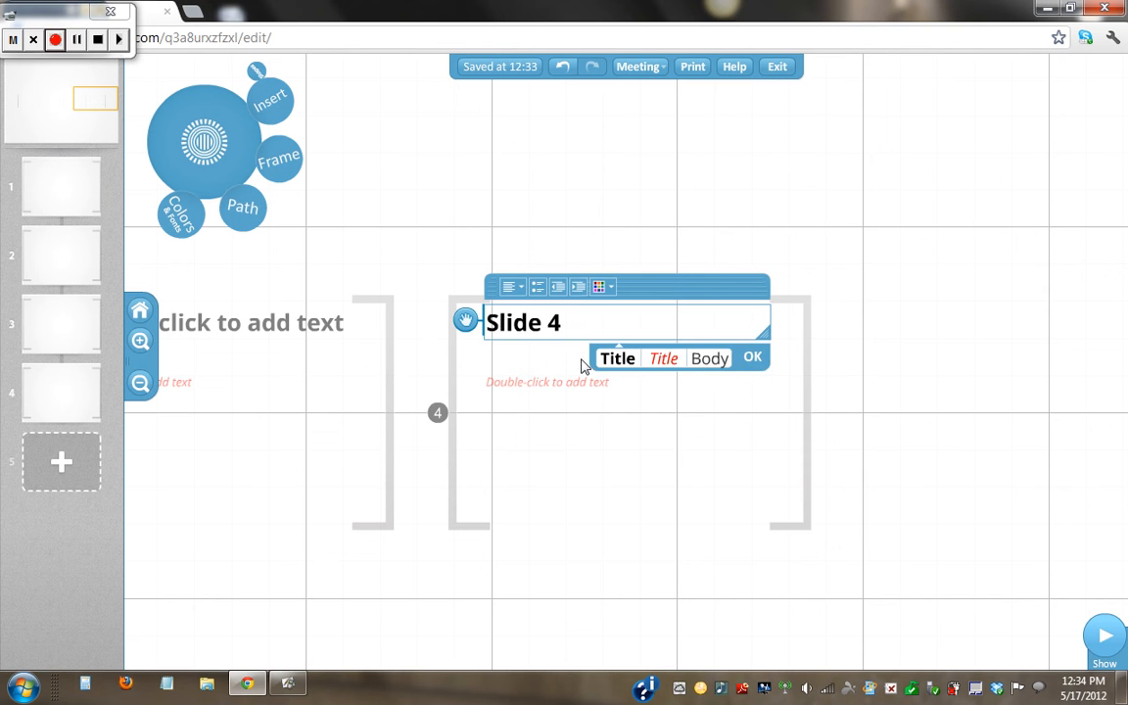
click(658, 360)
click(681, 364)
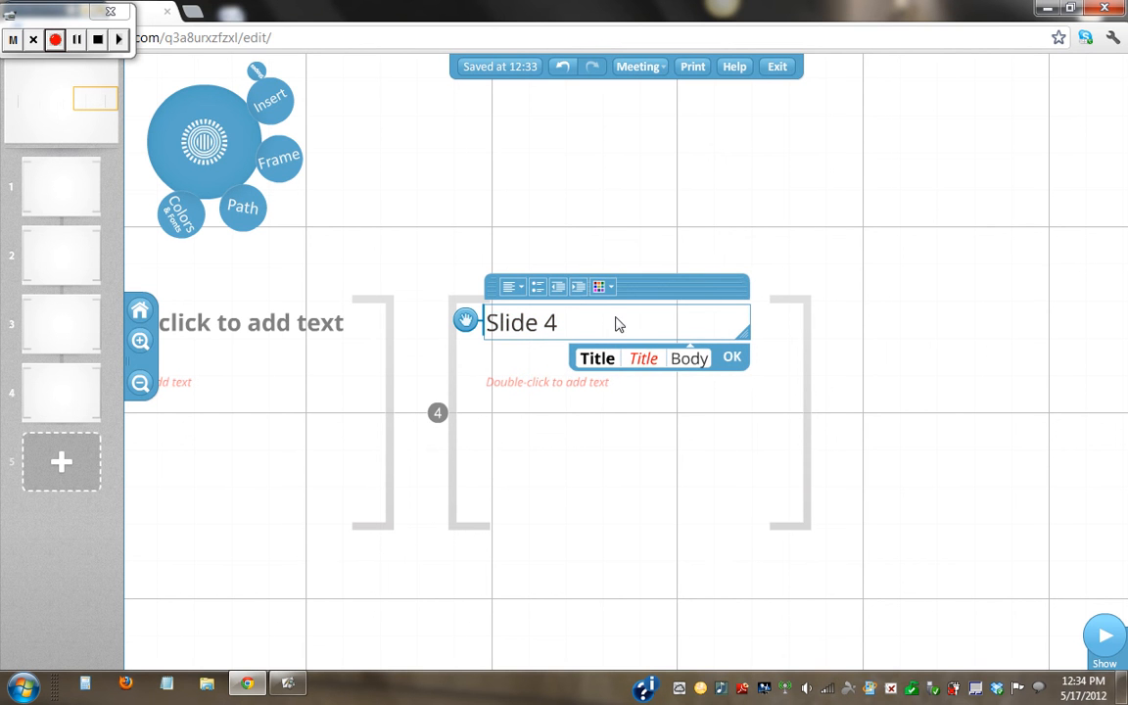
Apply the red italic Title style to the "Slide 4" heading and accept the text
click(601, 286)
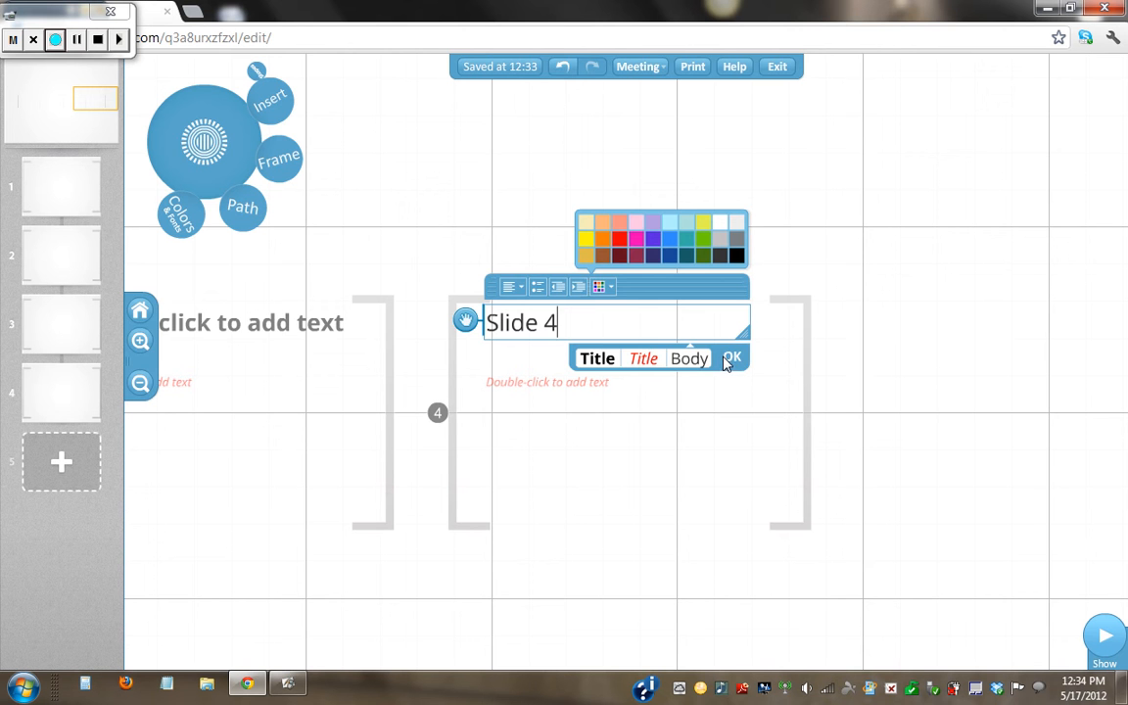
click(644, 358)
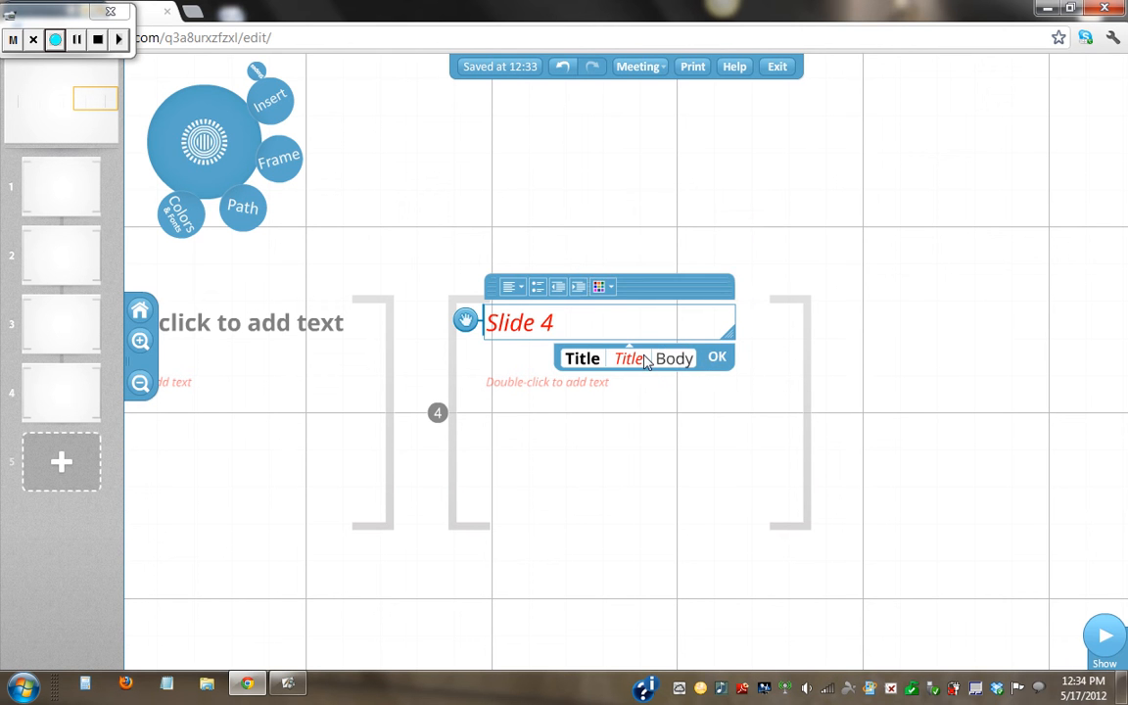
click(718, 361)
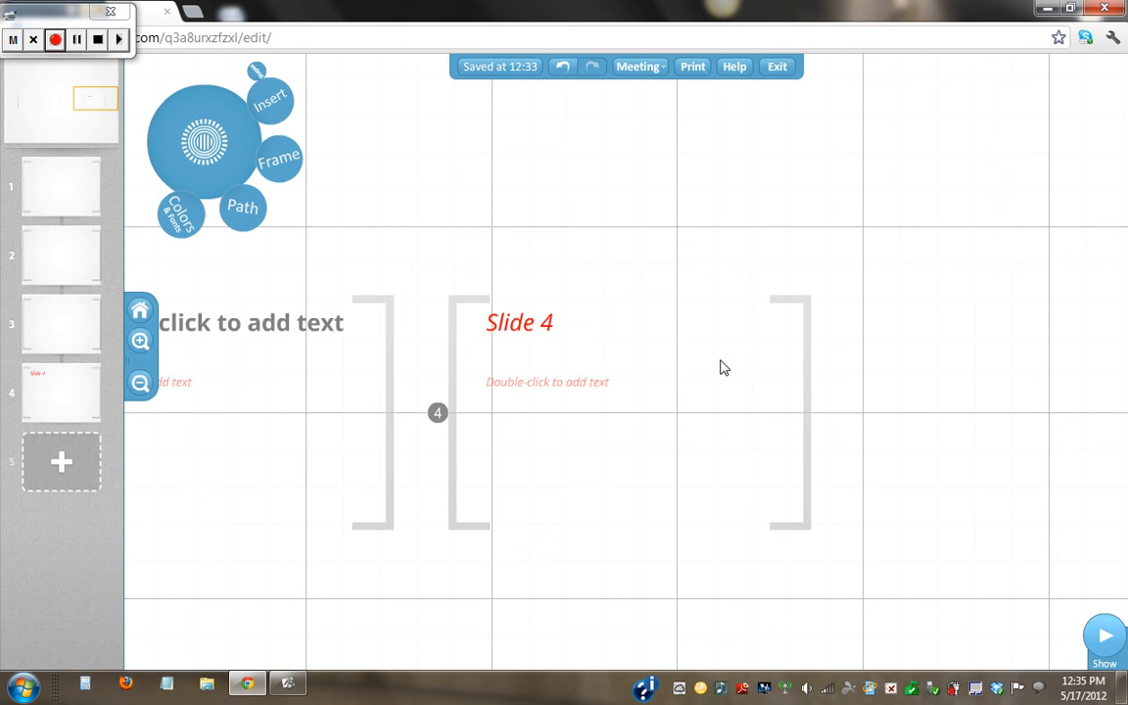
Enter "Slide 3" in the title placeholder of the third frame and accept the text
double_click(242, 329)
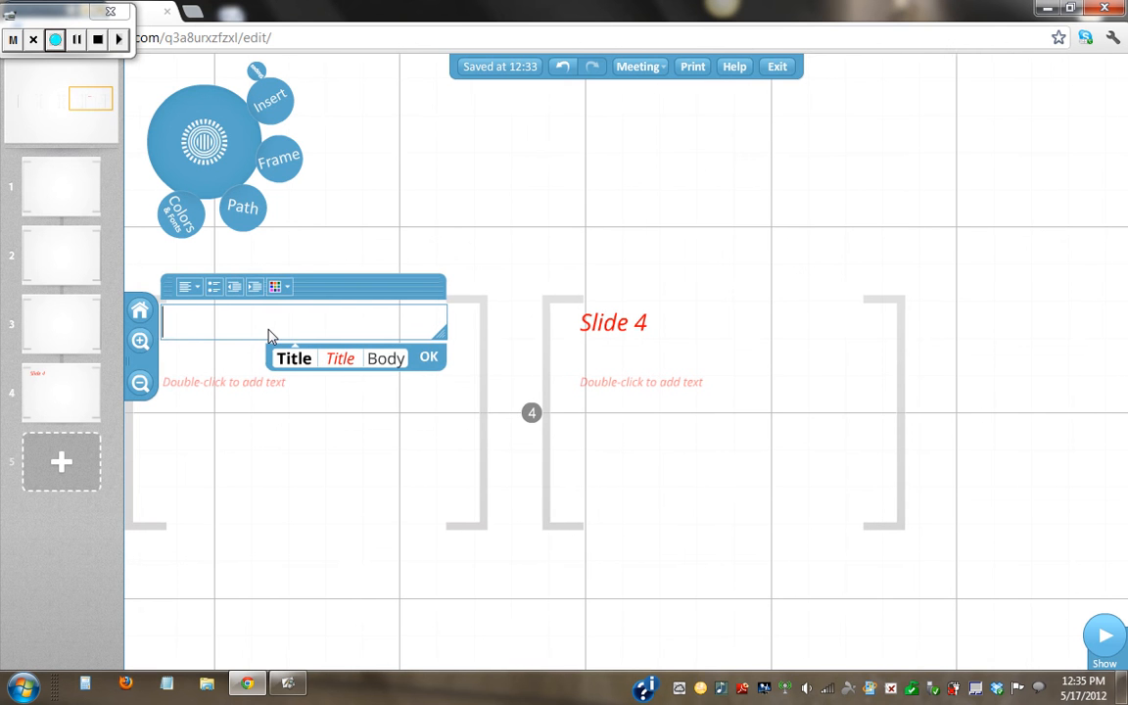
text(Slide 3)
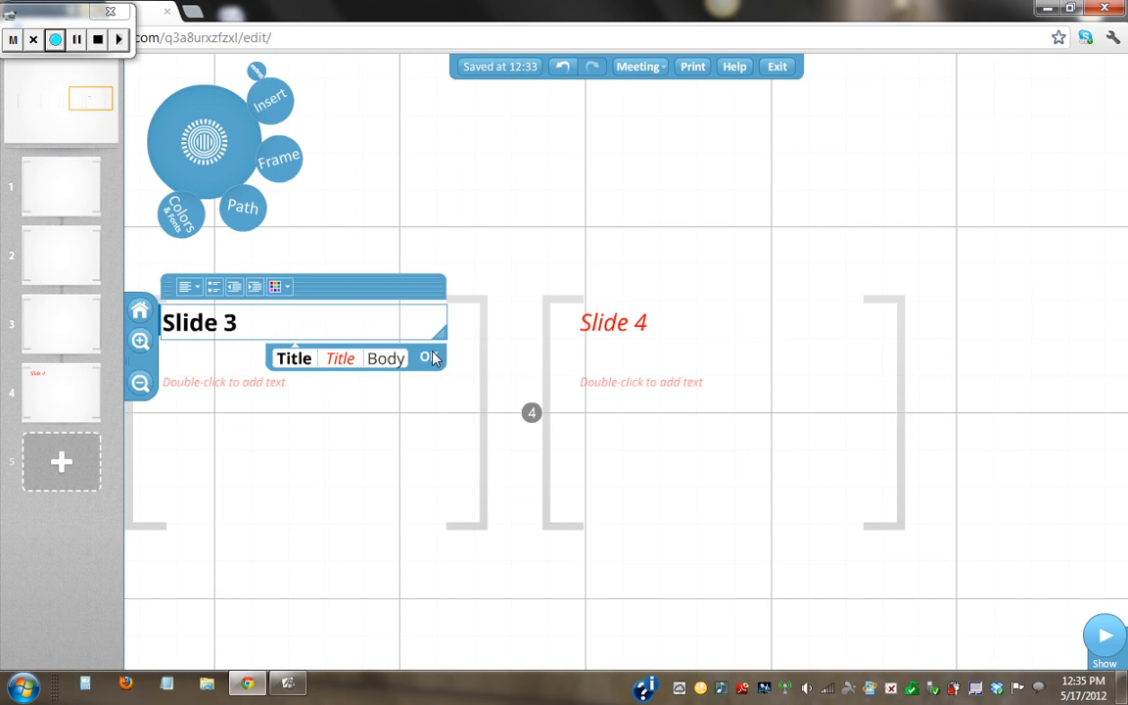
click(431, 358)
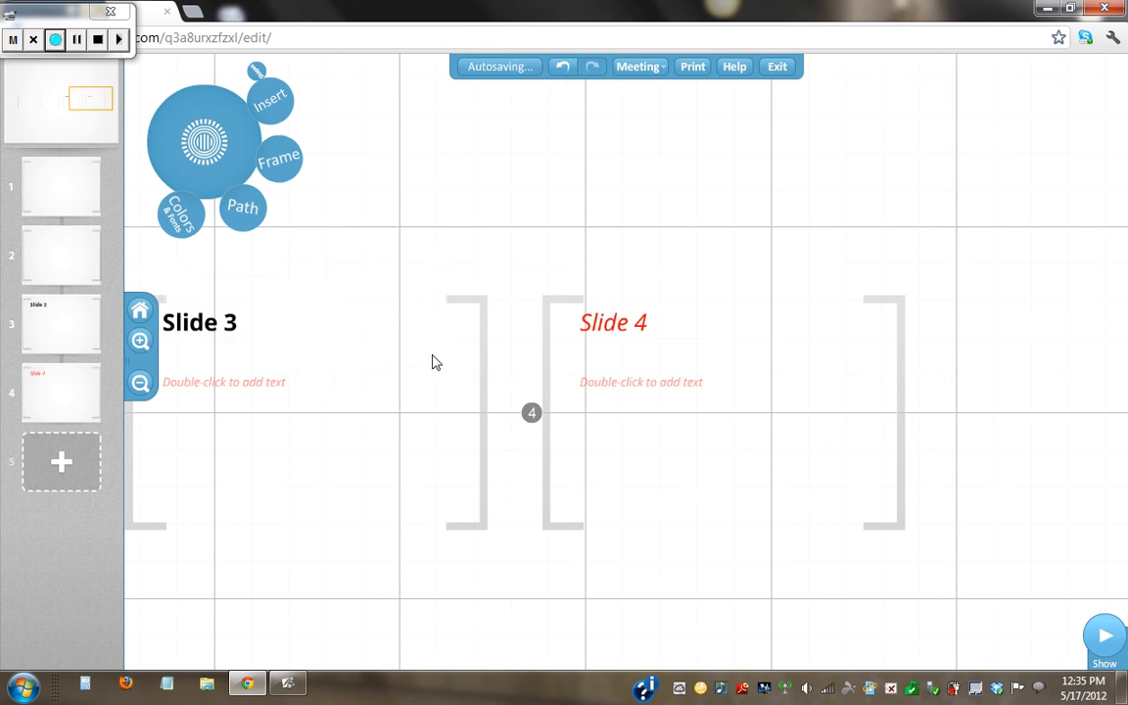
Enter "Slide 2" in the title placeholder of the second frame and accept the text
drag(340, 182, 911, 167)
drag(388, 145, 763, 174)
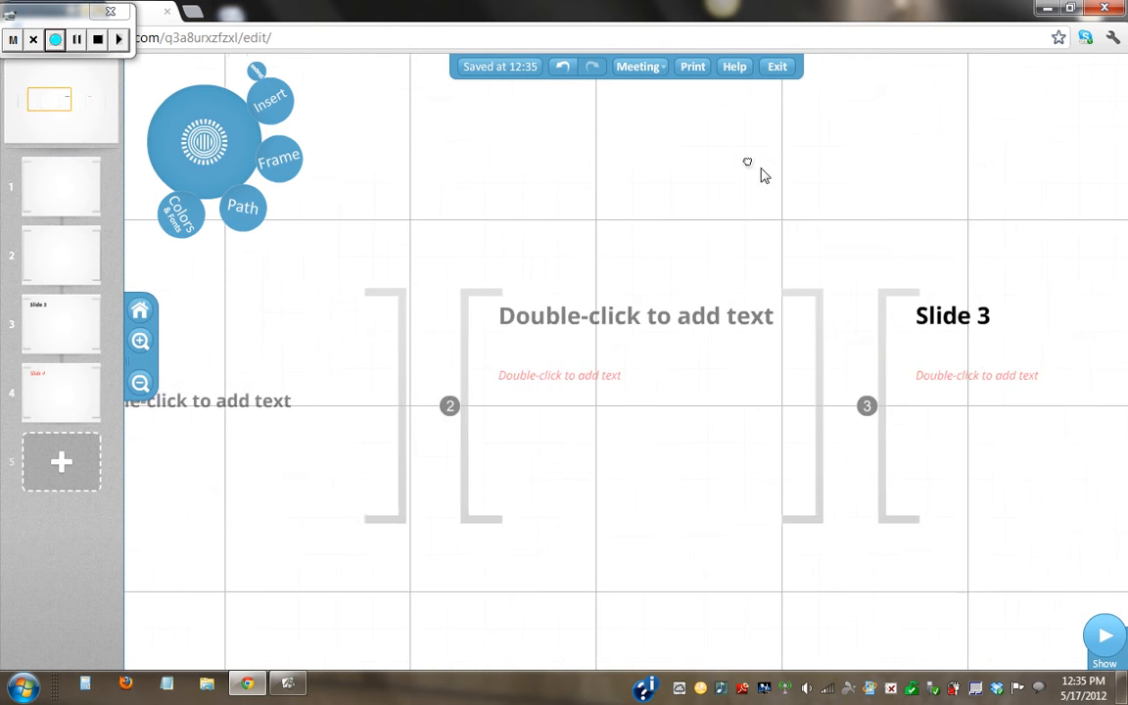
drag(524, 193, 1085, 101)
drag(935, 171, 679, 116)
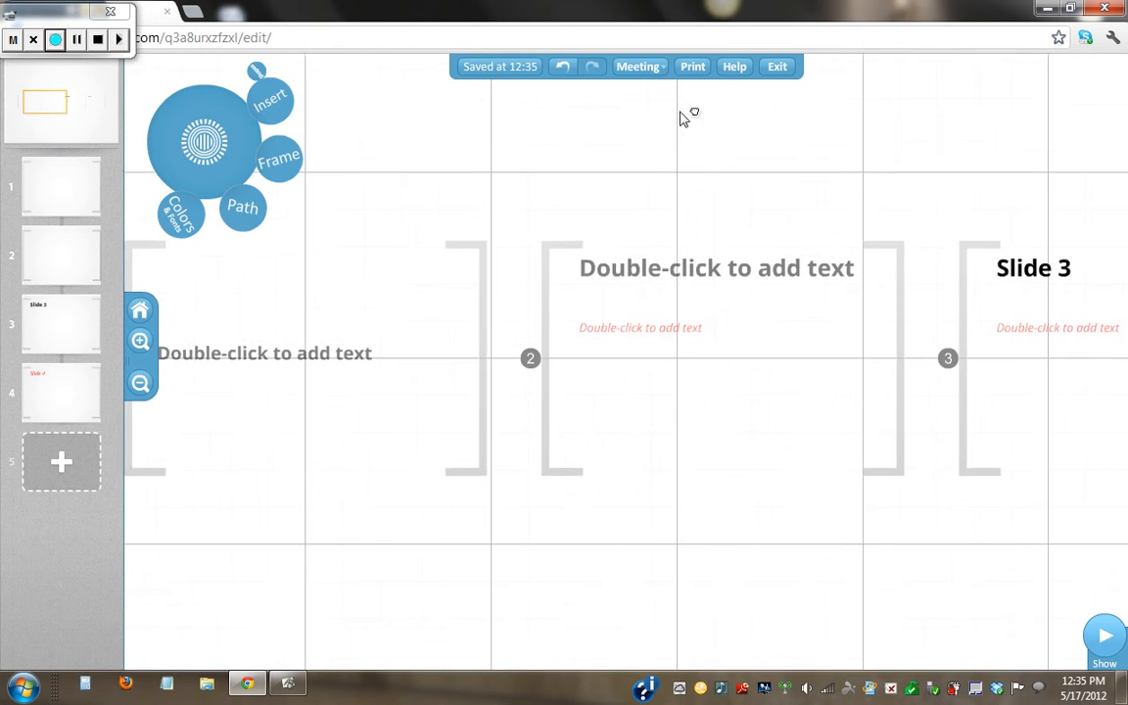
double_click(672, 281)
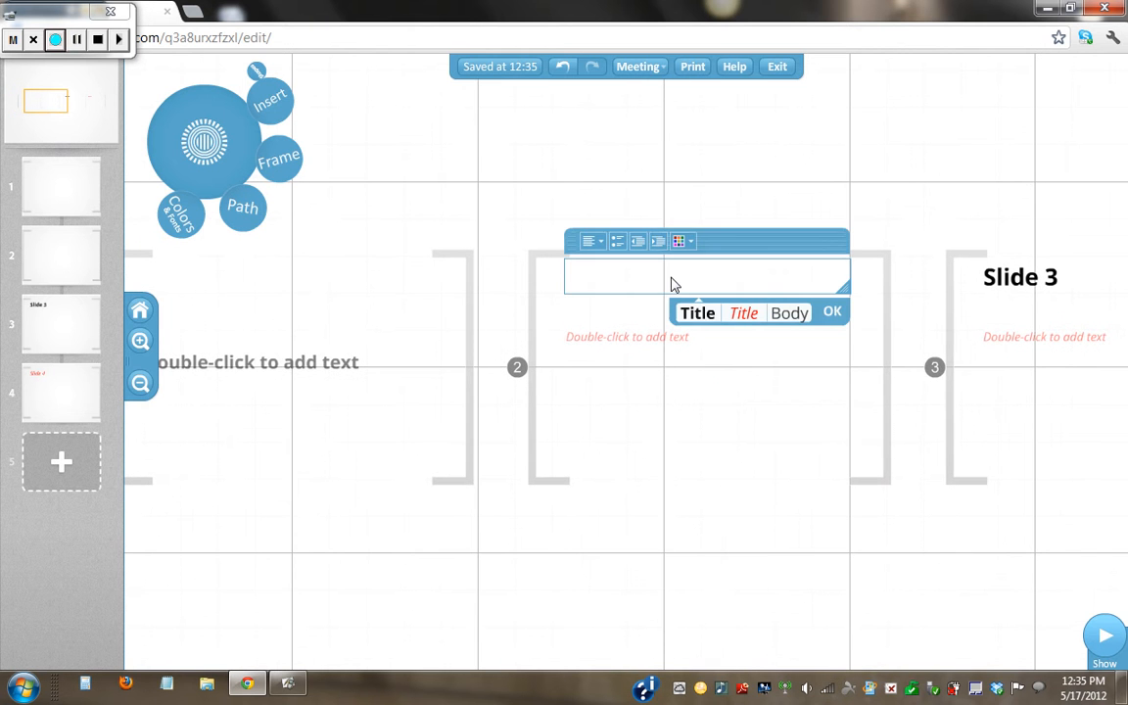
text(Slide 2)
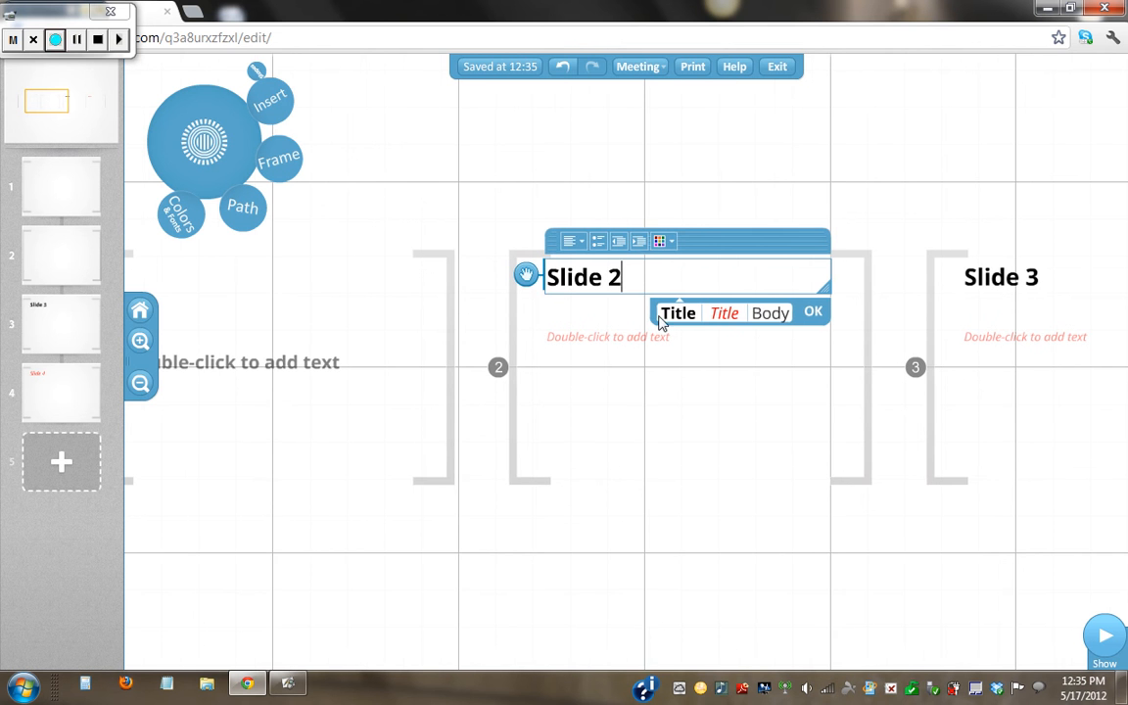
click(812, 313)
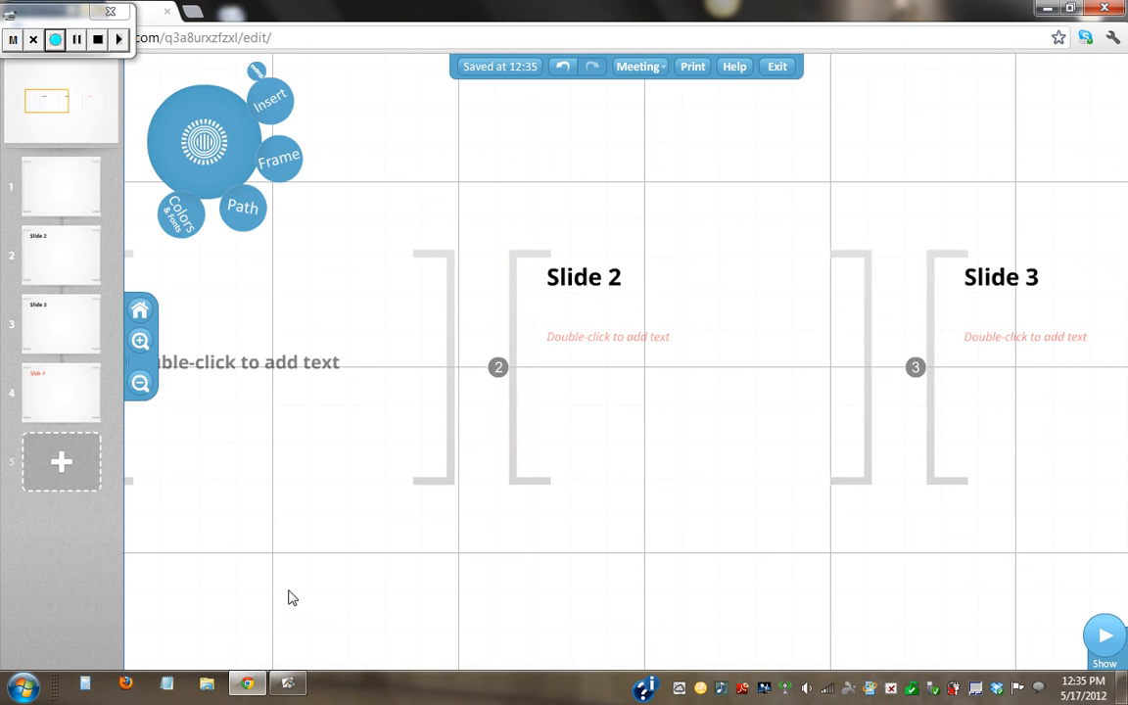
Enter "Title Slide" in the text placeholder of the first frame and accept the text
drag(292, 609, 648, 569)
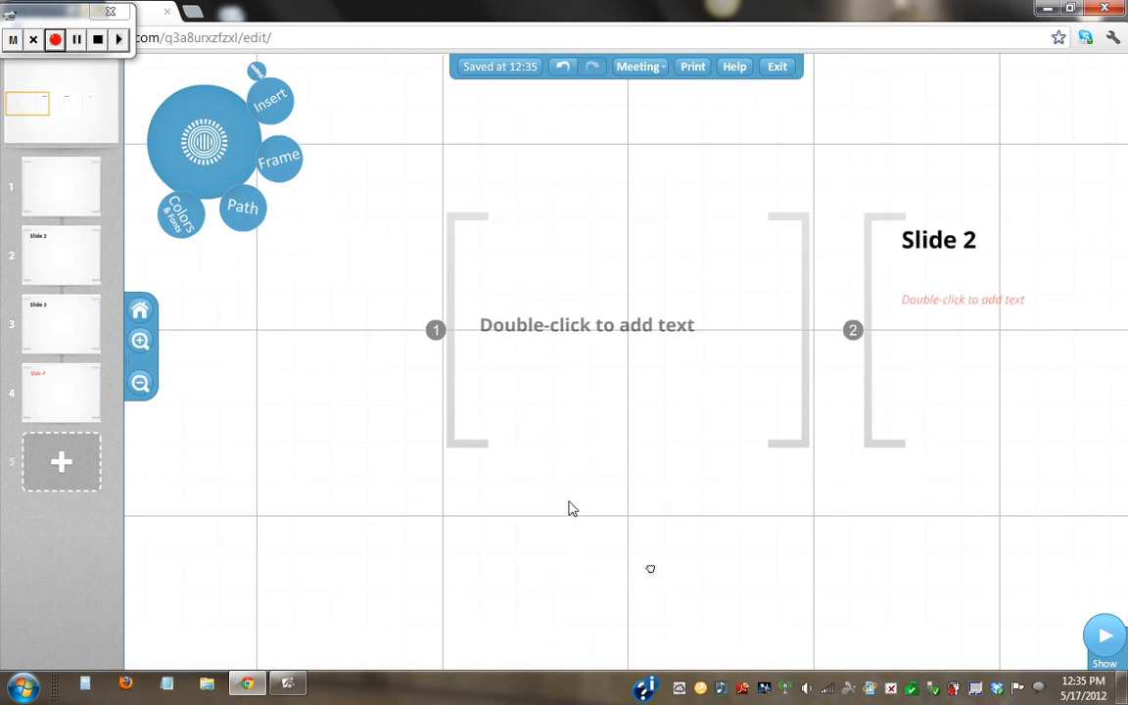
double_click(603, 324)
text(Title Slide)
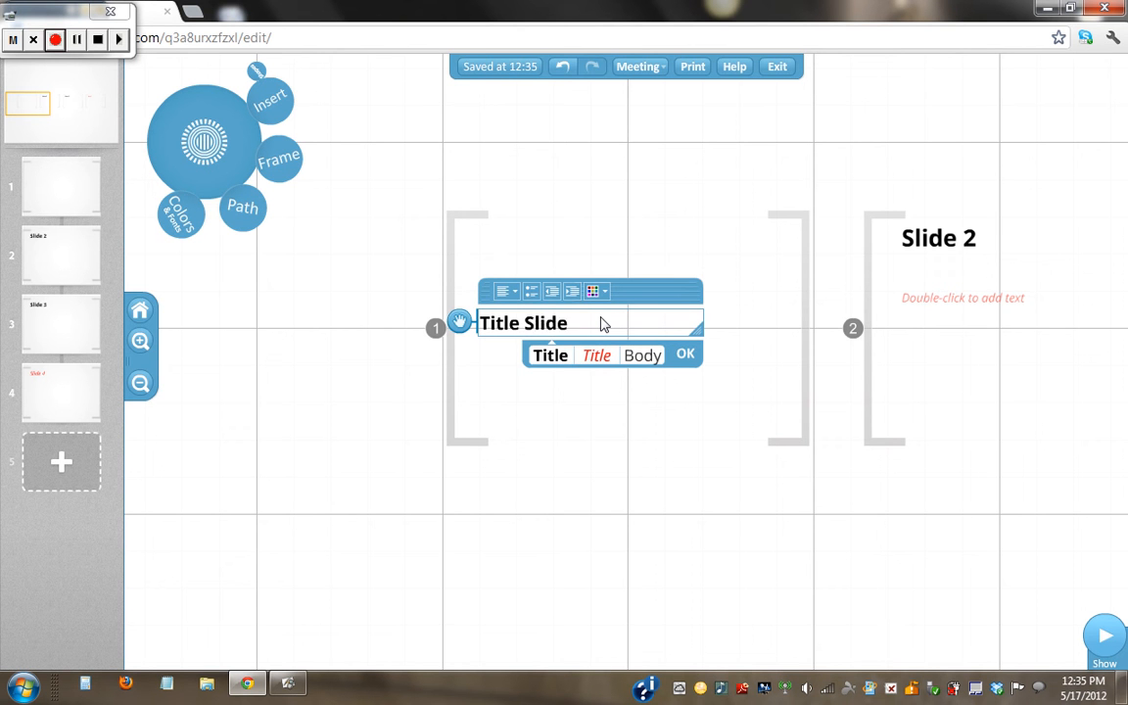
click(686, 354)
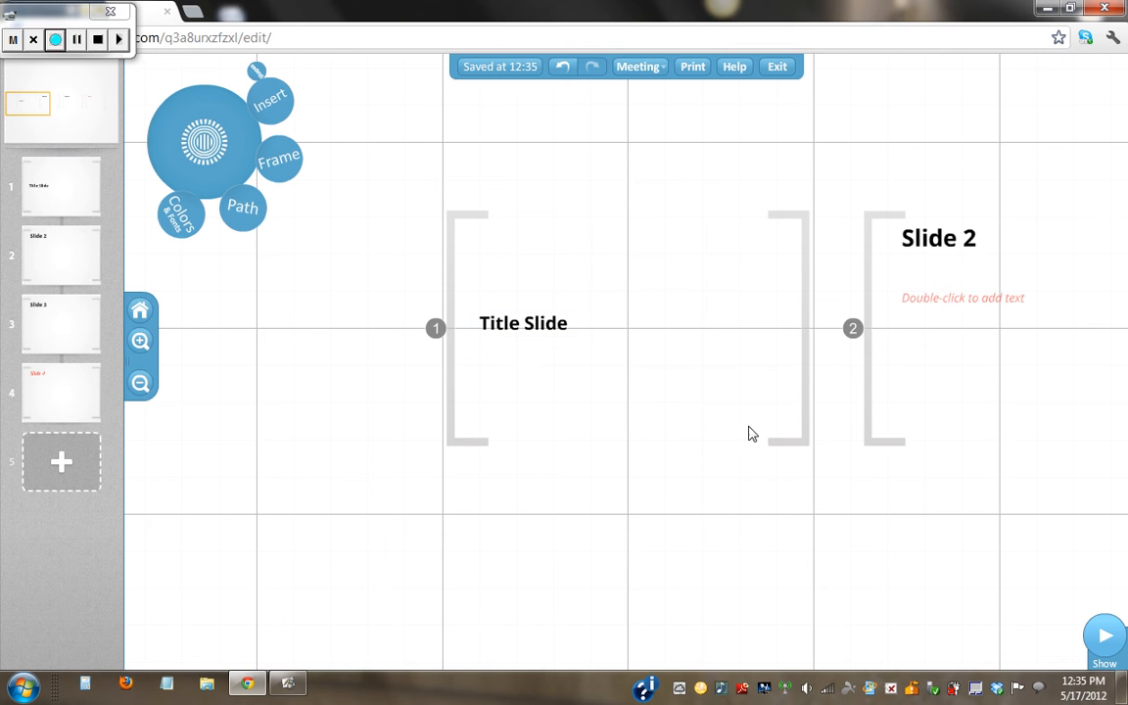
Enlarge the "Slide 2" heading and move it inside the brackets of its frame
click(929, 239)
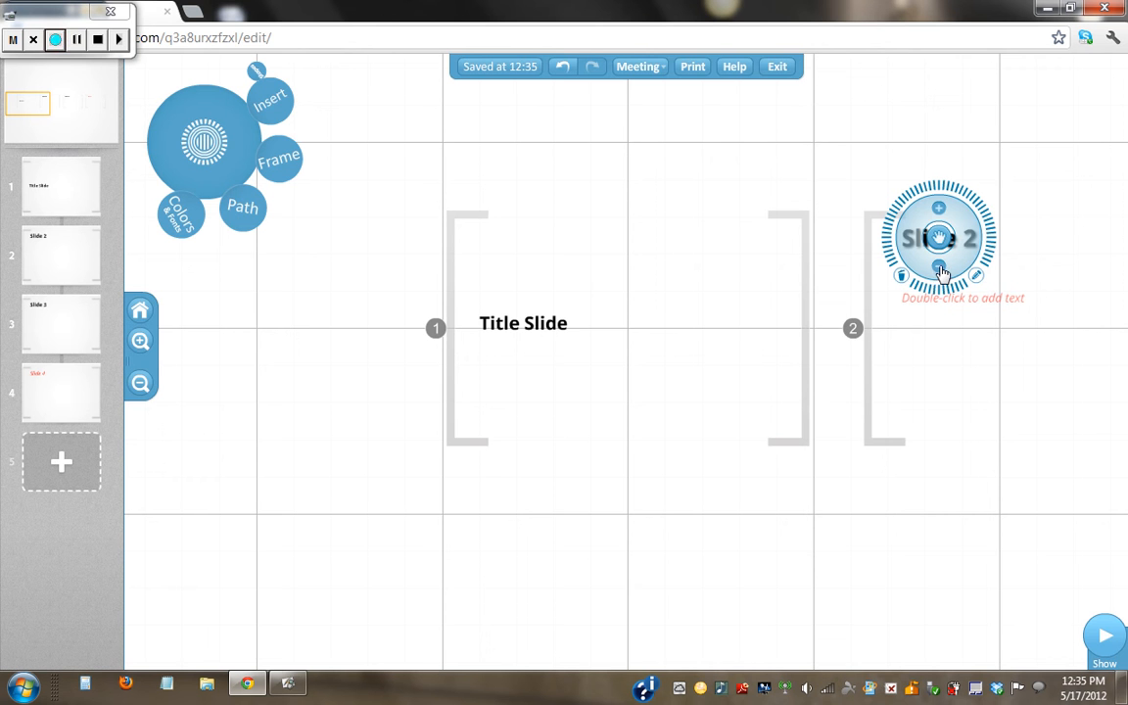
click(940, 269)
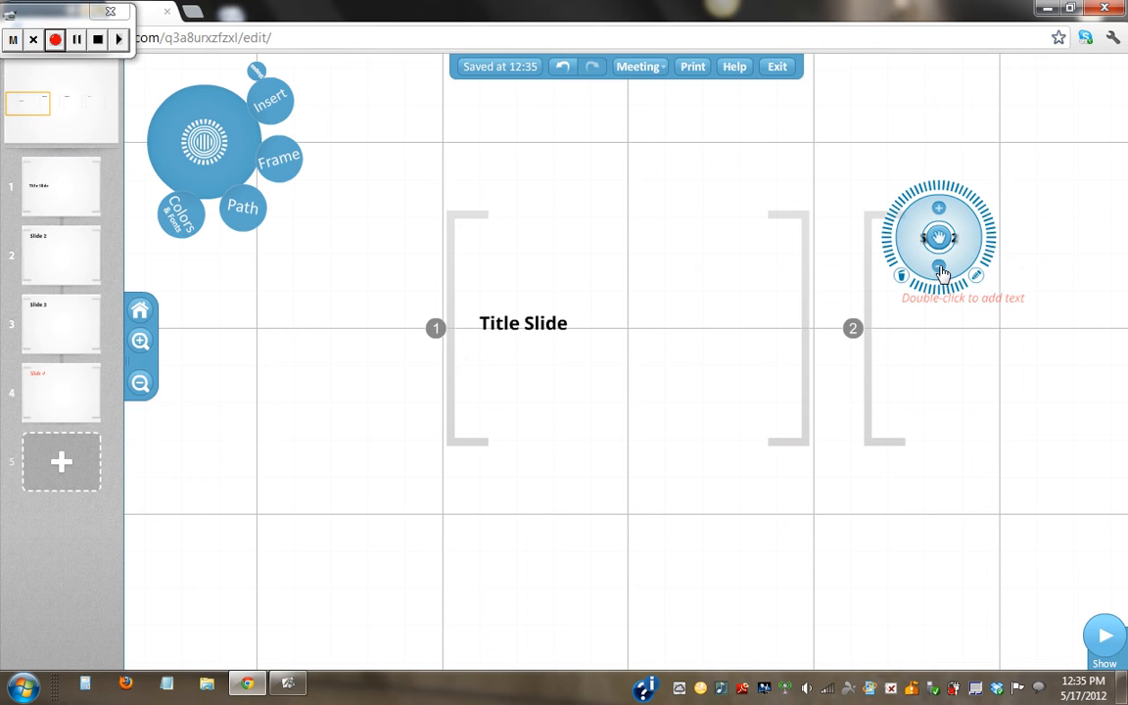
click(938, 209)
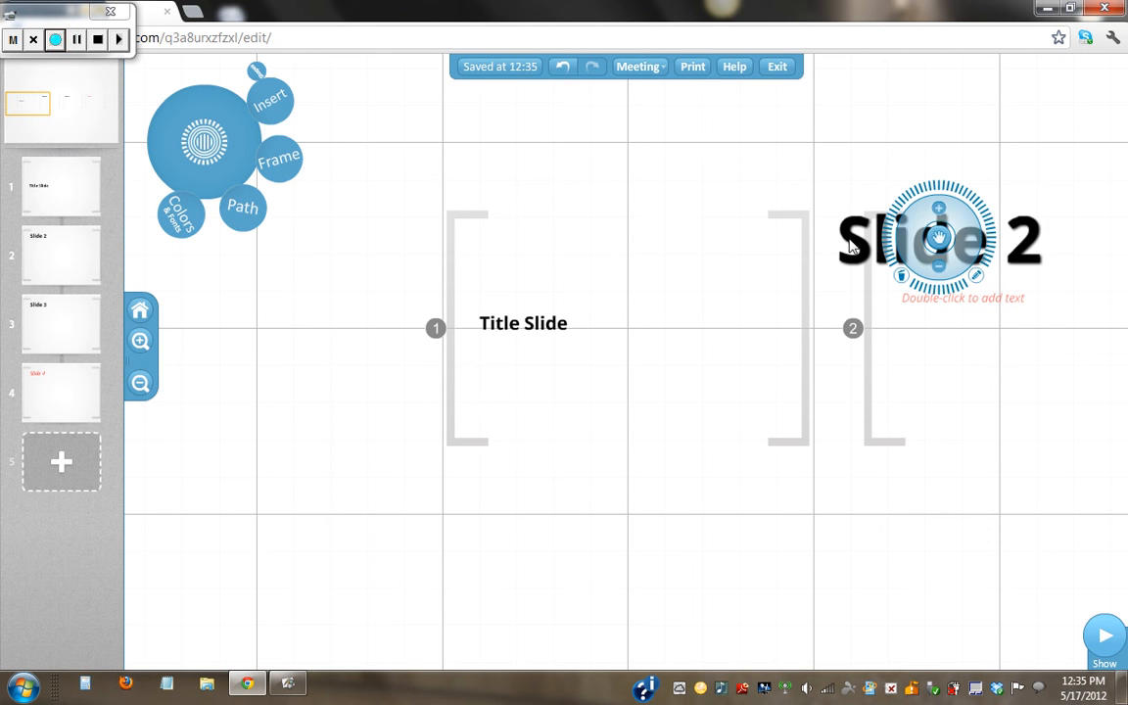
drag(939, 238, 1012, 245)
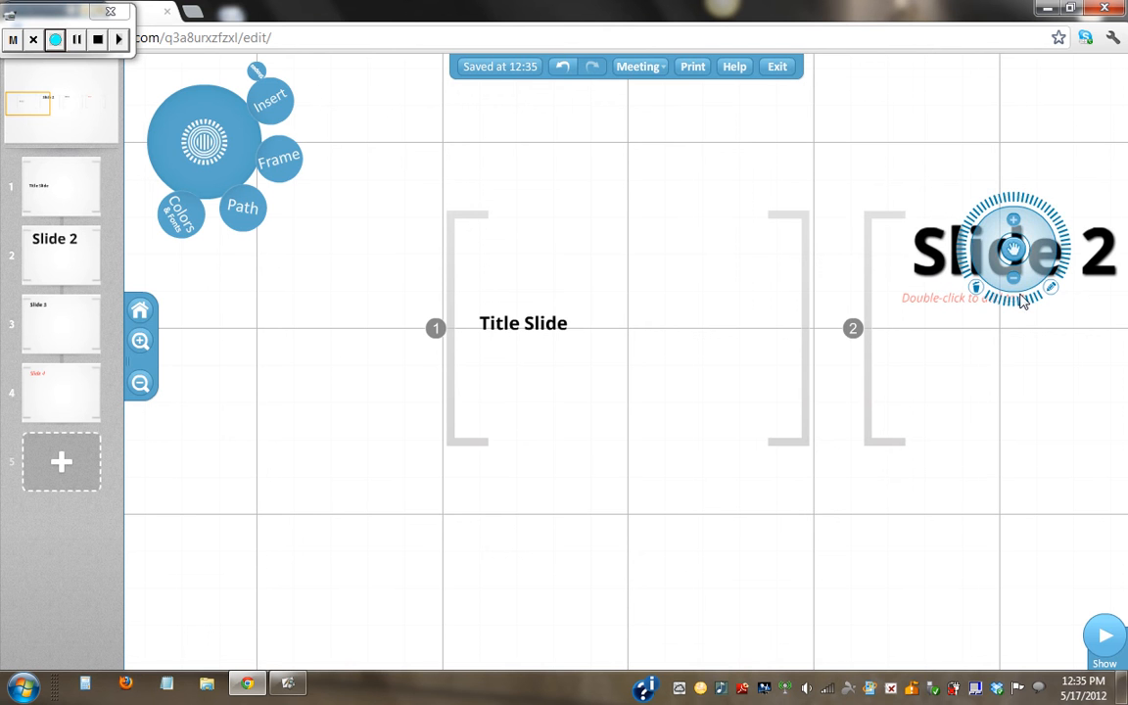
Tilt the "Slide 2" heading slightly counterclockwise, then open its text for editing and close it
drag(1025, 304, 1084, 339)
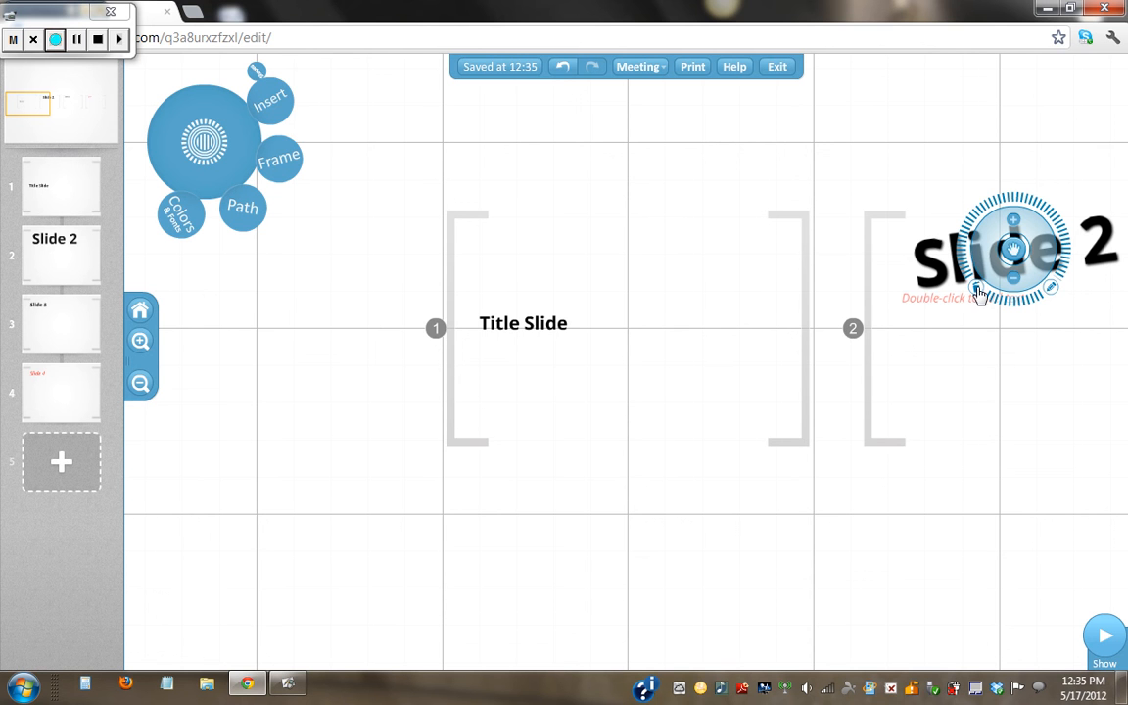
click(1053, 288)
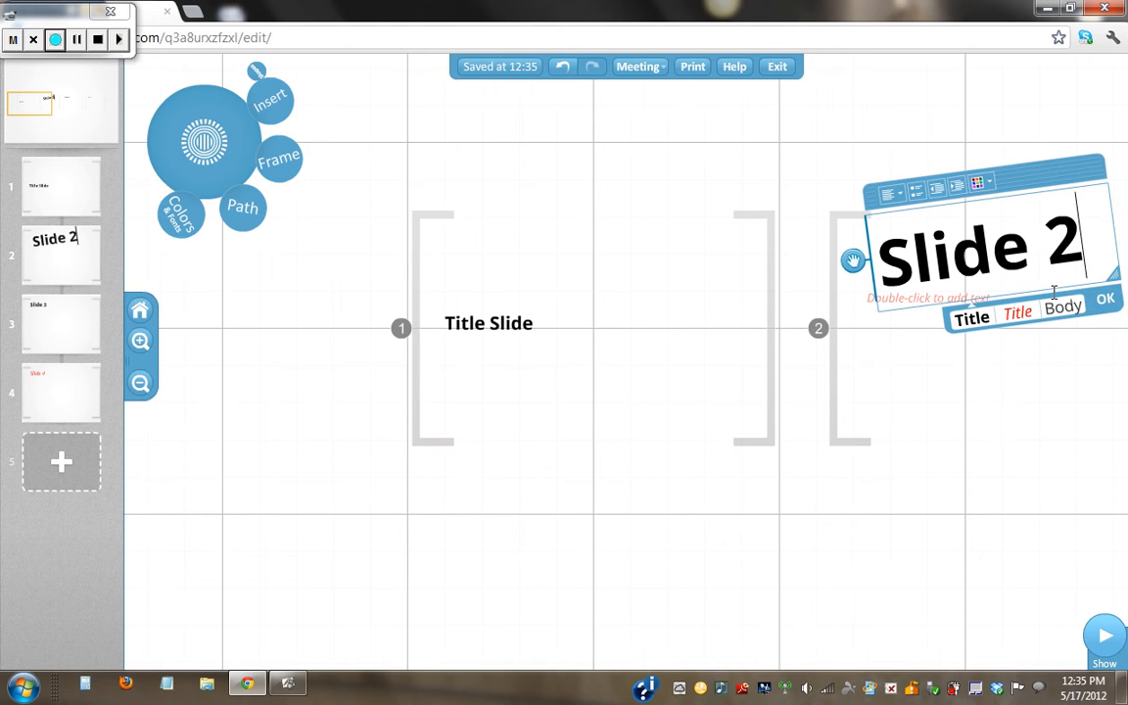
click(983, 377)
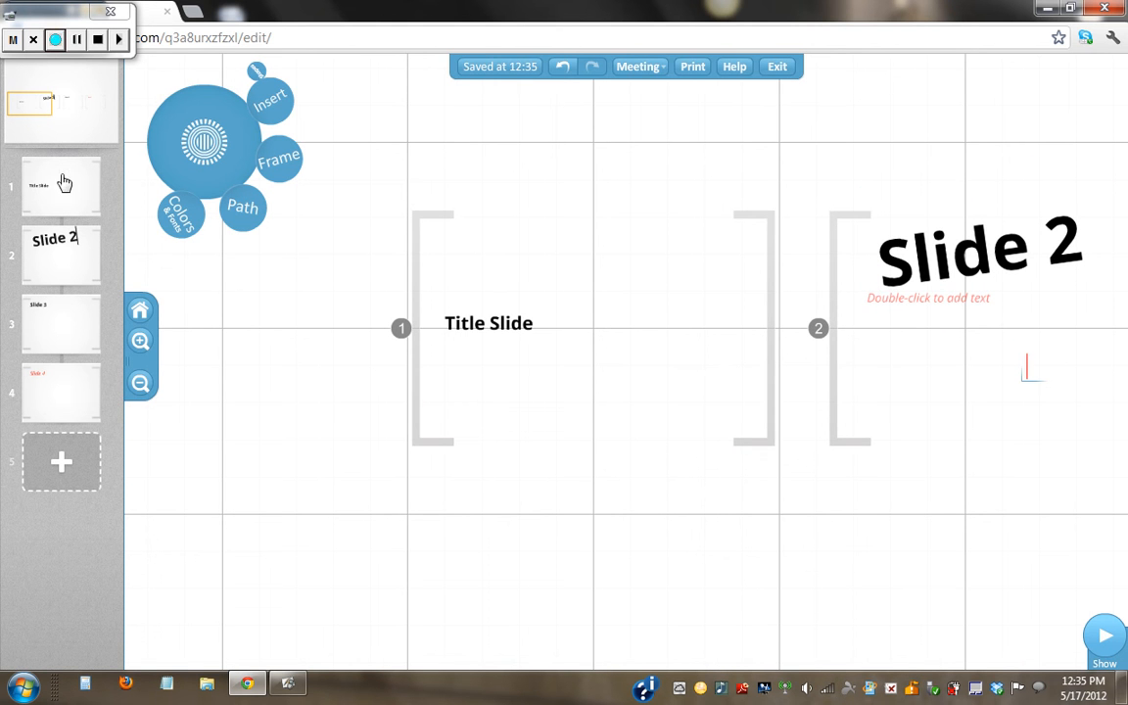
Reorder the path to Slide 2, Slide 4, Title Slide, Slide 3
click(235, 226)
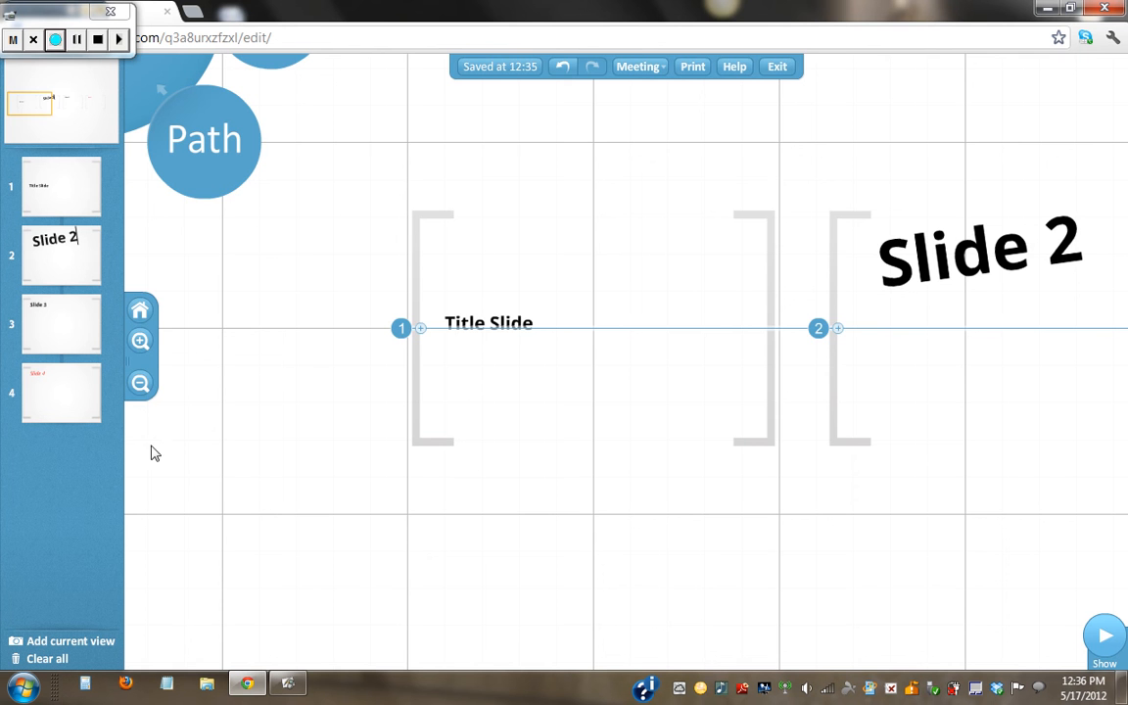
click(142, 381)
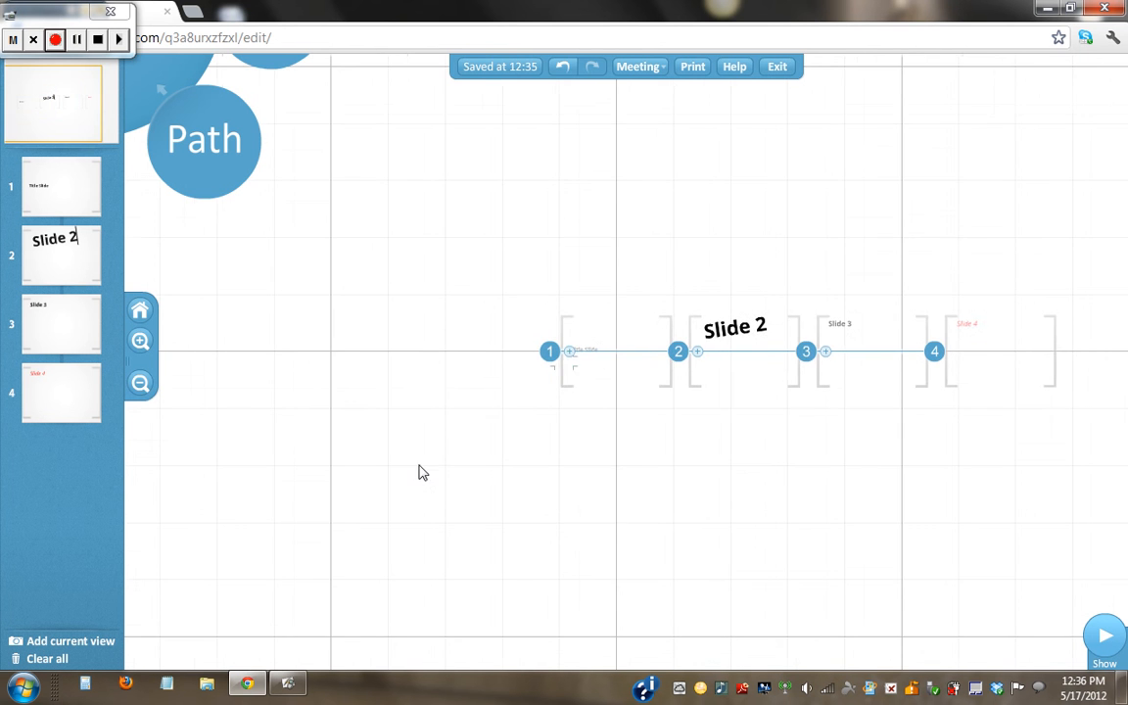
drag(733, 489, 561, 443)
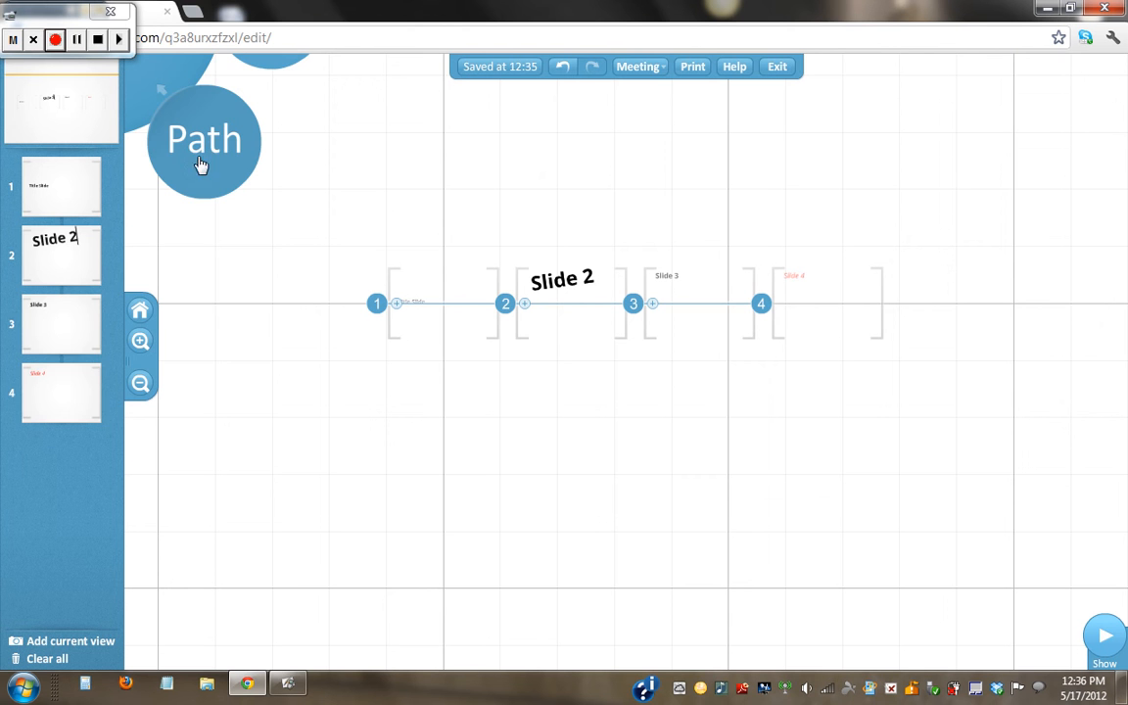
drag(56, 423, 41, 327)
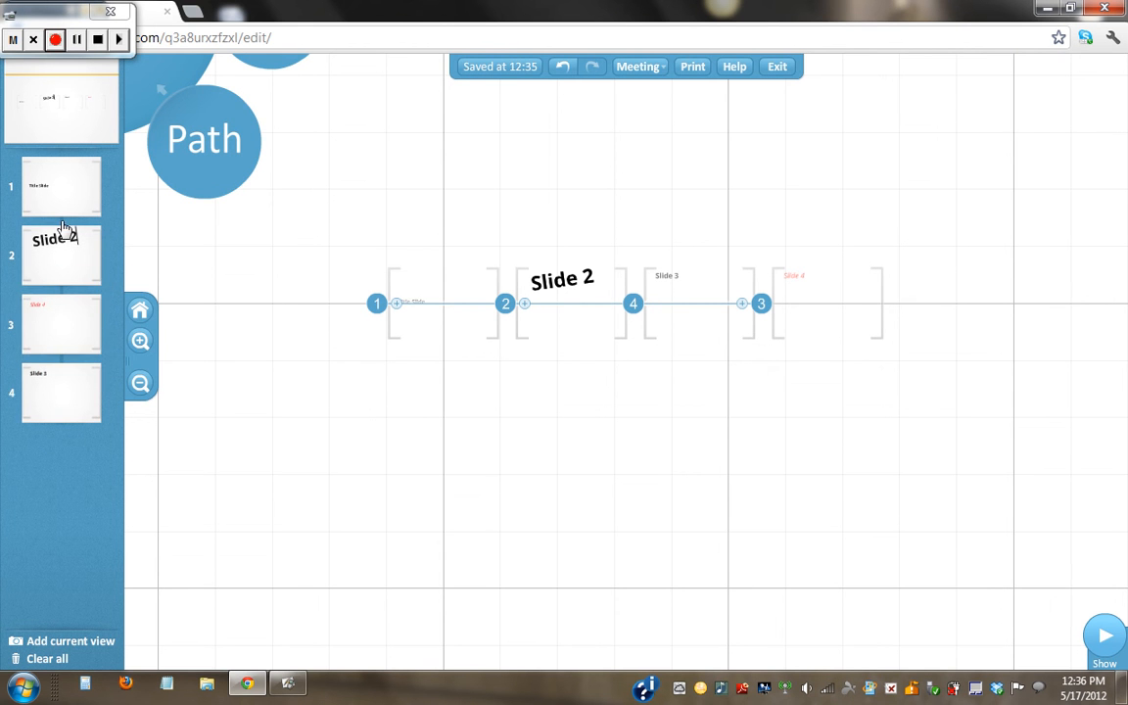
drag(59, 191, 39, 338)
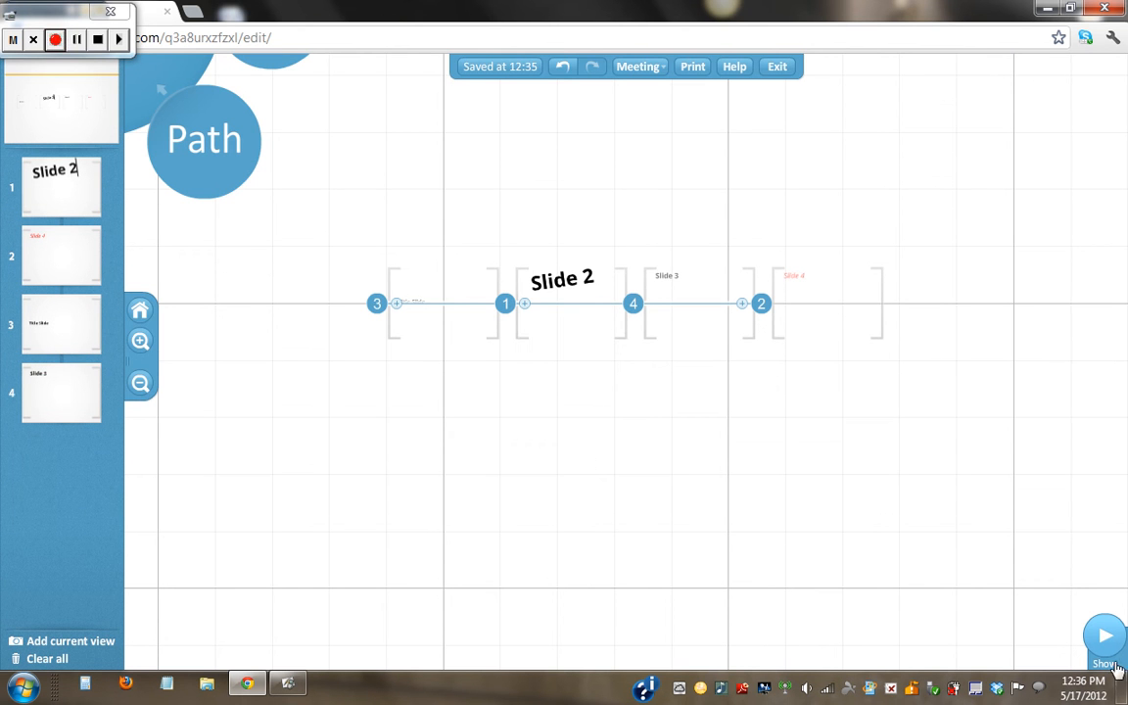
Present the prezi full screen, step through the path to the "Slide 3" frame and end the show
click(1106, 639)
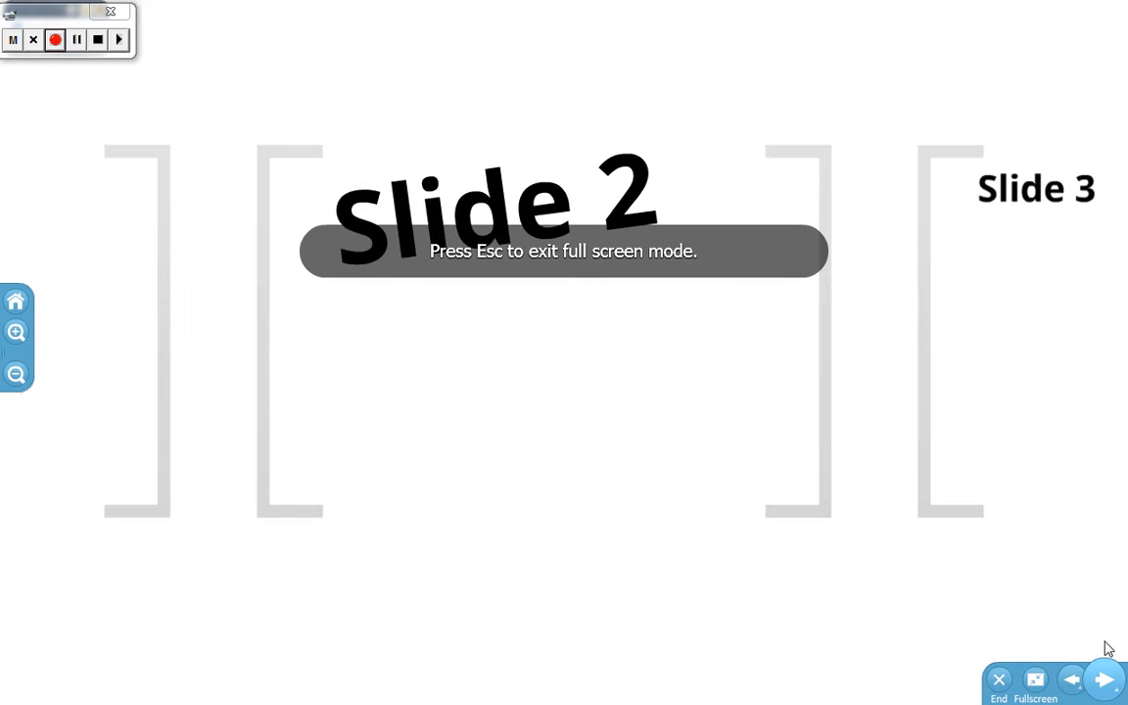
click(1115, 694)
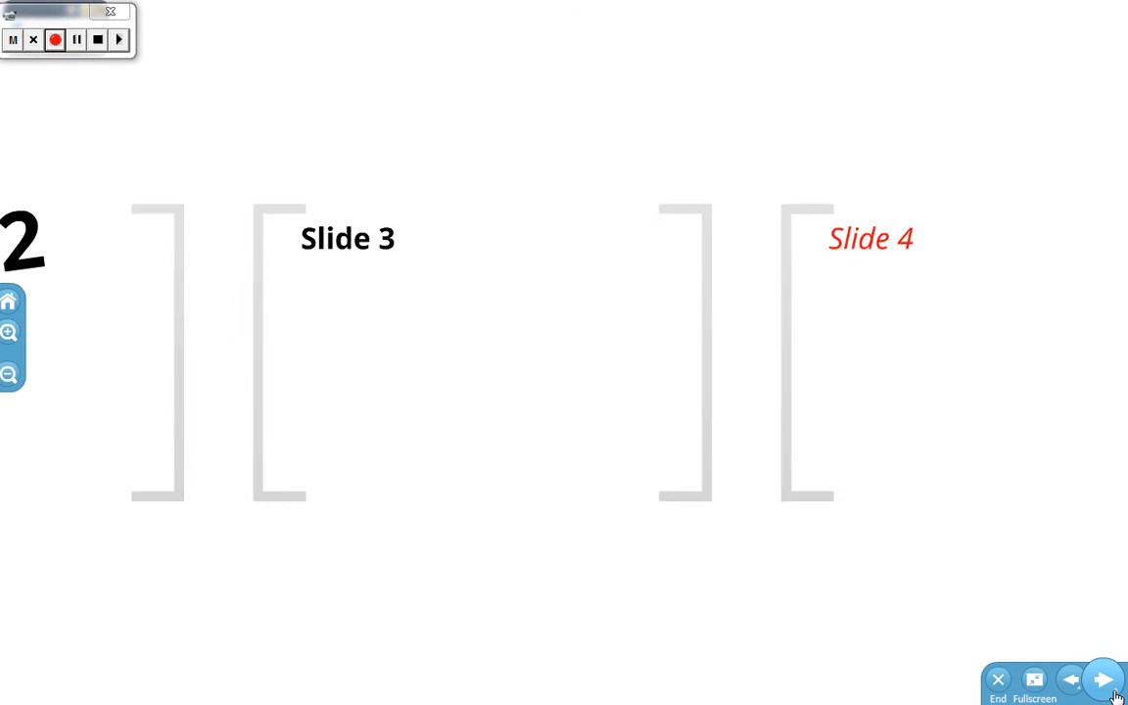
click(1104, 680)
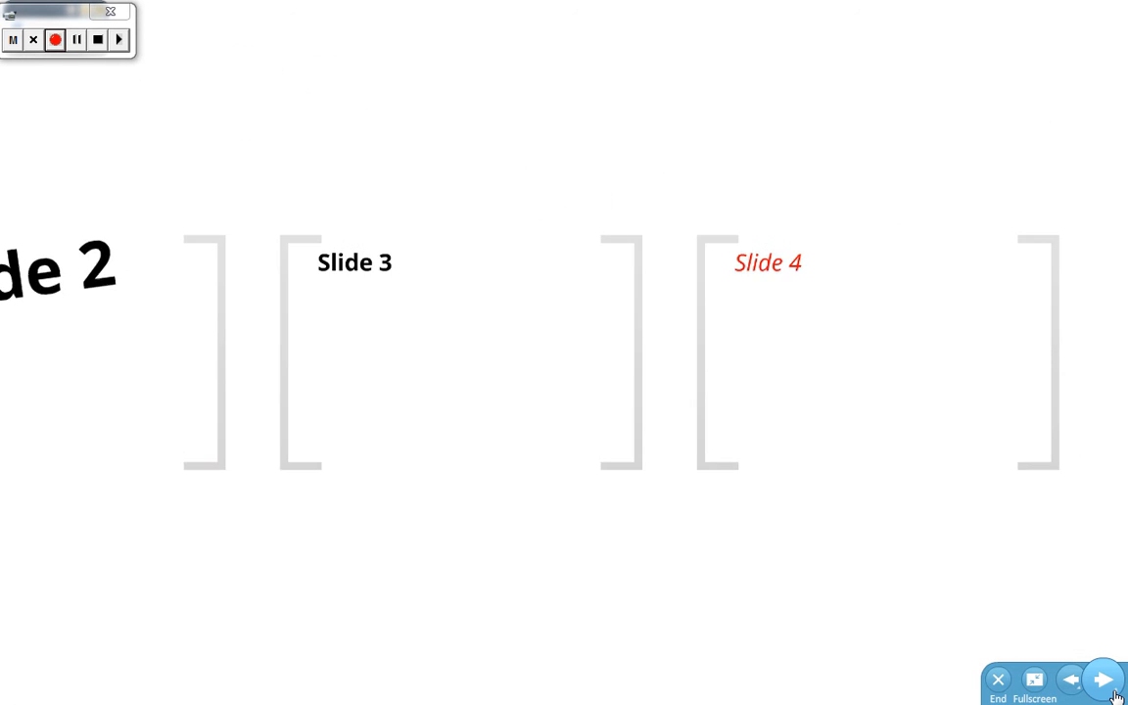
click(1115, 694)
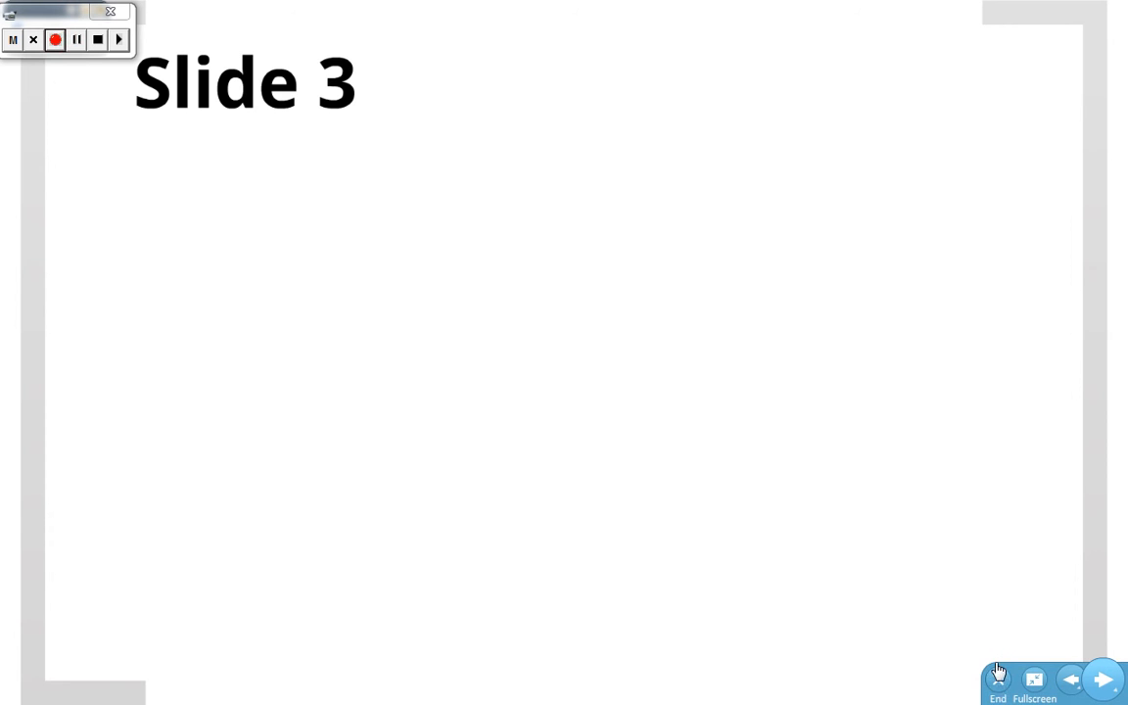
click(997, 683)
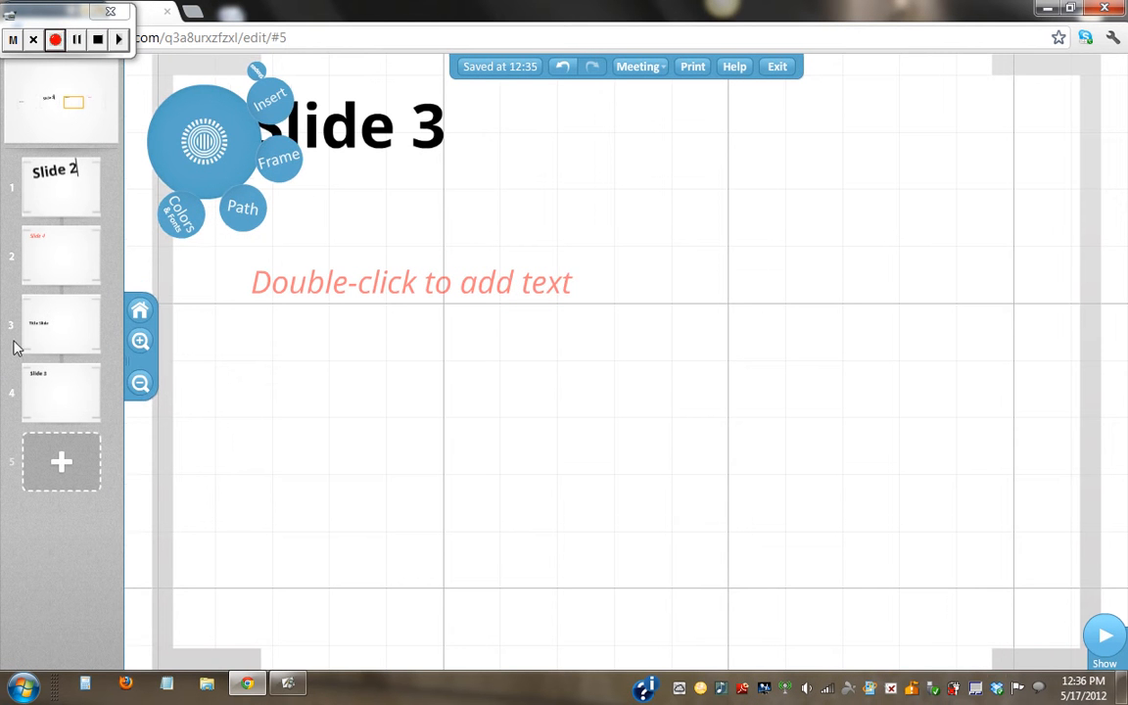
Rearrange the path into the order Title Slide, Slide 2, Slide 3, Slide 4
click(145, 385)
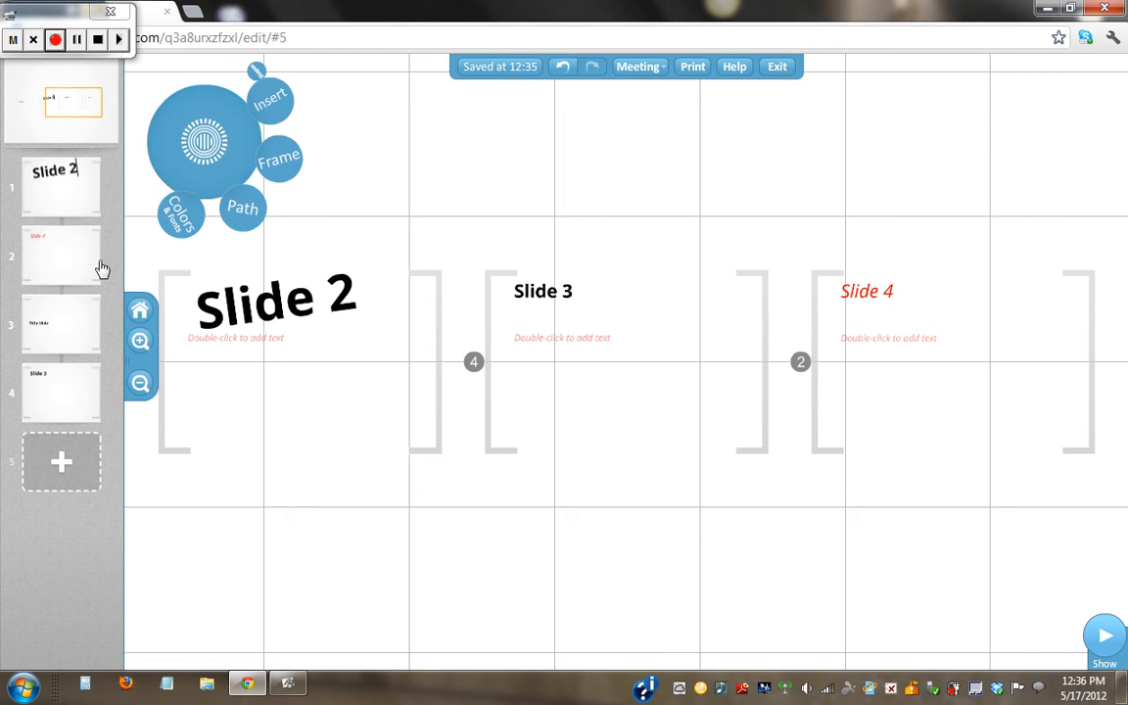
drag(102, 268, 76, 202)
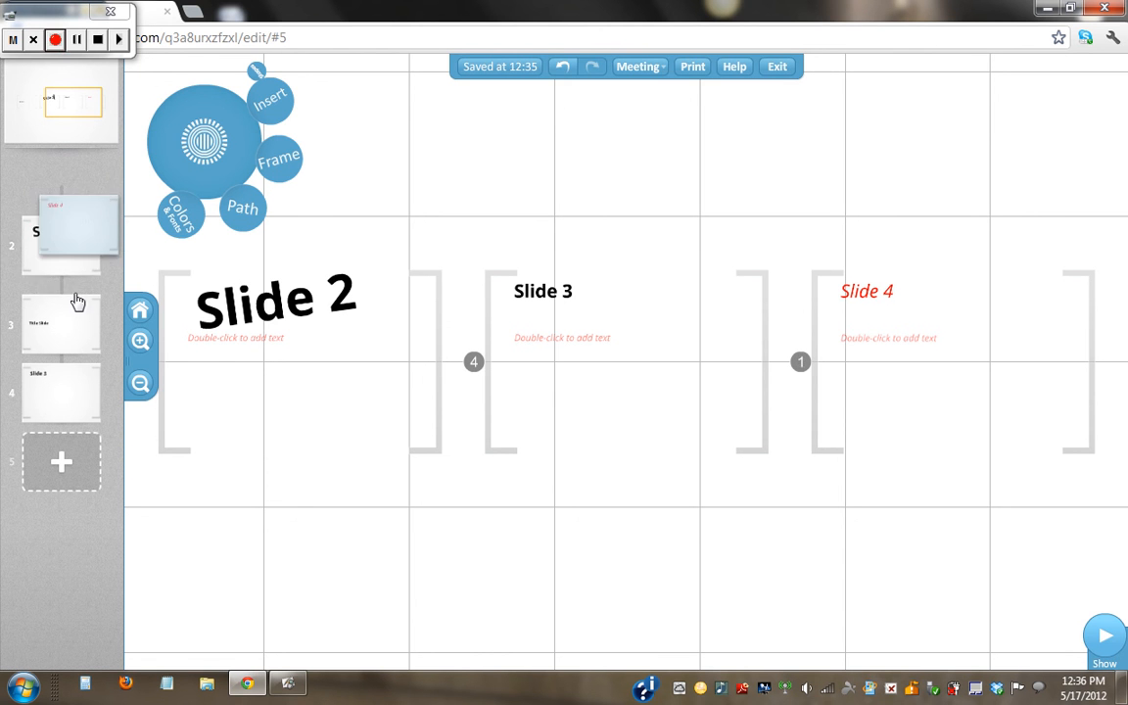
drag(77, 302, 70, 398)
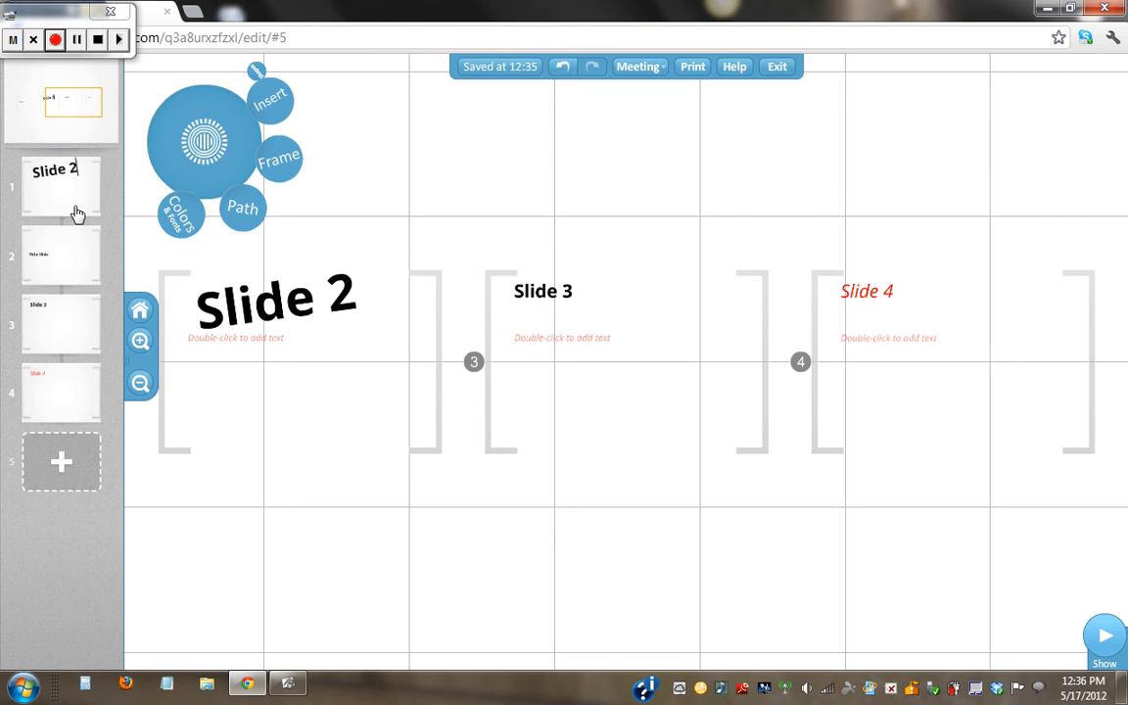
drag(77, 214, 65, 261)
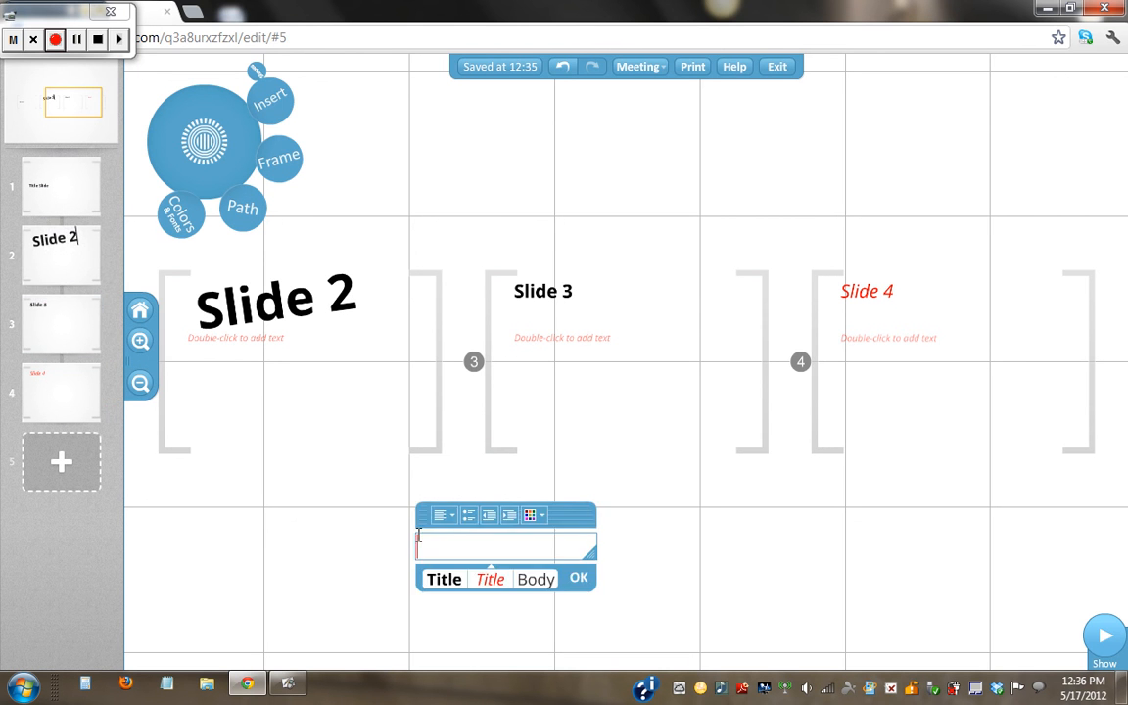
click(831, 557)
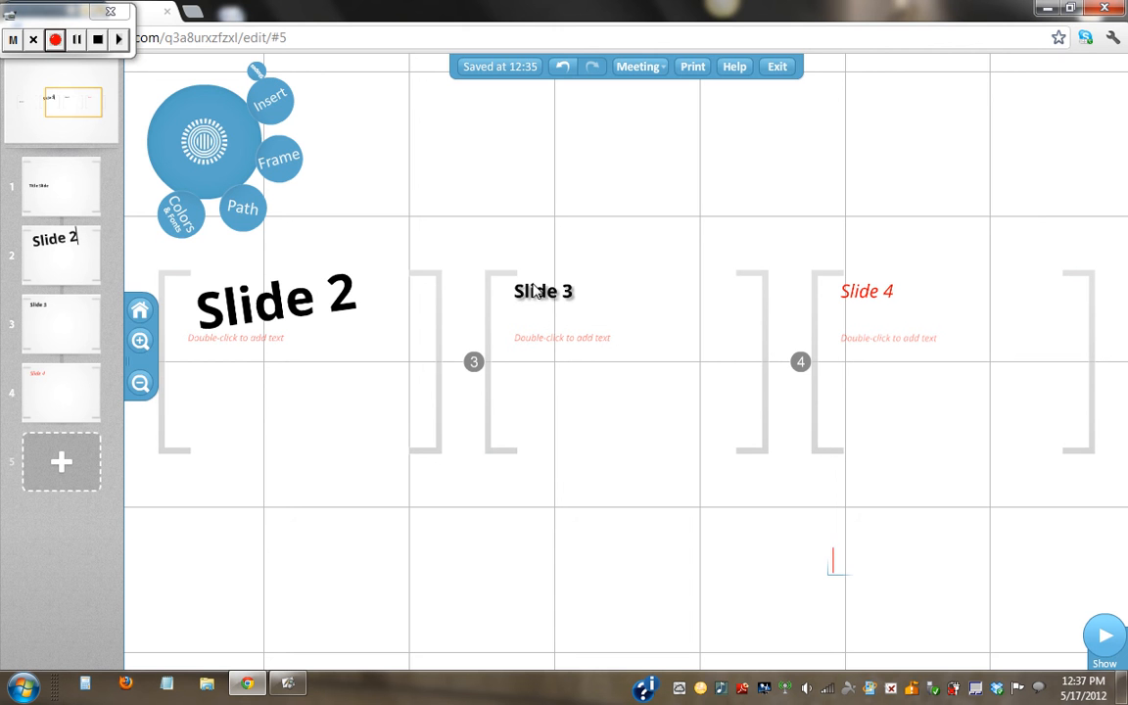
Rotate the Slide 3 frame about a quarter turn counterclockwise
click(142, 341)
click(142, 341)
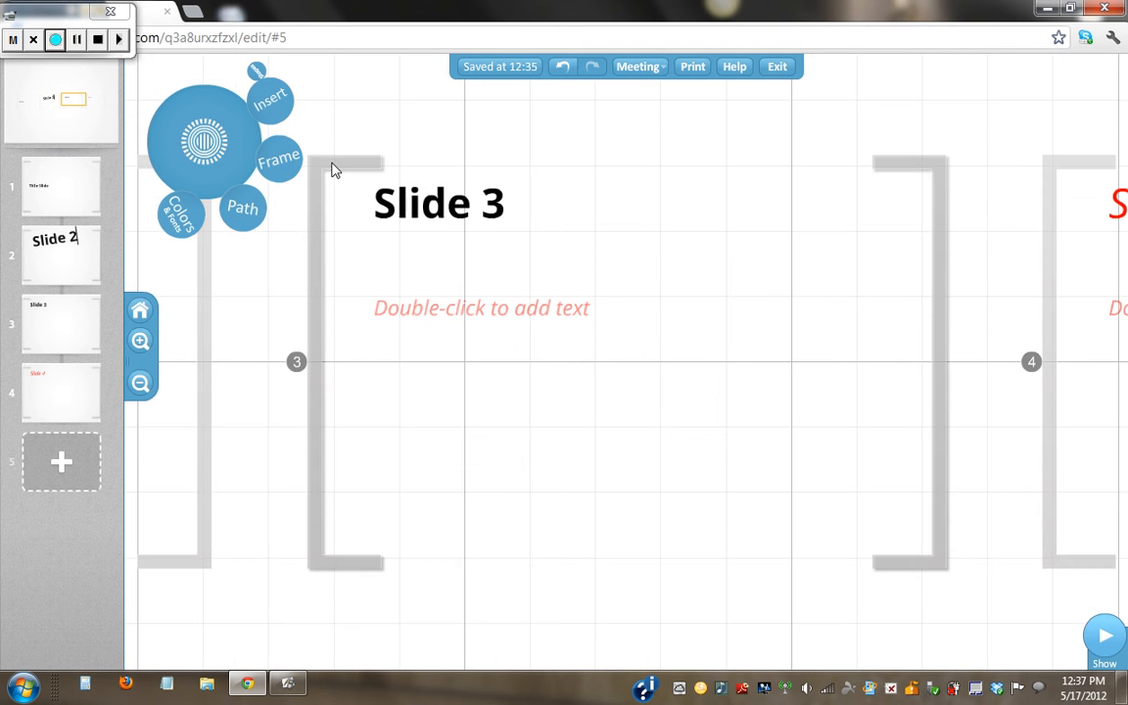
click(333, 170)
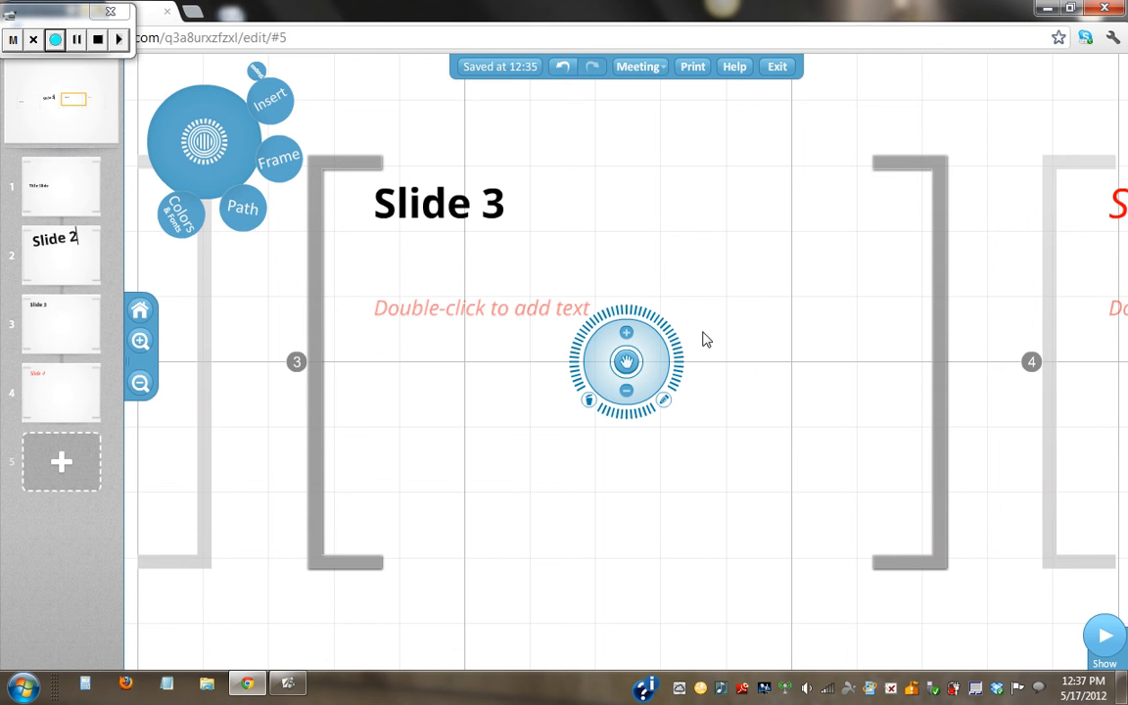
mouse_move(656, 322)
mouse_down()
mouse_move(596, 320)
mouse_move(572, 411)
mouse_move(653, 475)
mouse_move(761, 409)
mouse_move(741, 342)
mouse_move(656, 324)
mouse_up()
Rotate the Slide 4 frame about a quarter turn clockwise
drag(921, 402, 361, 451)
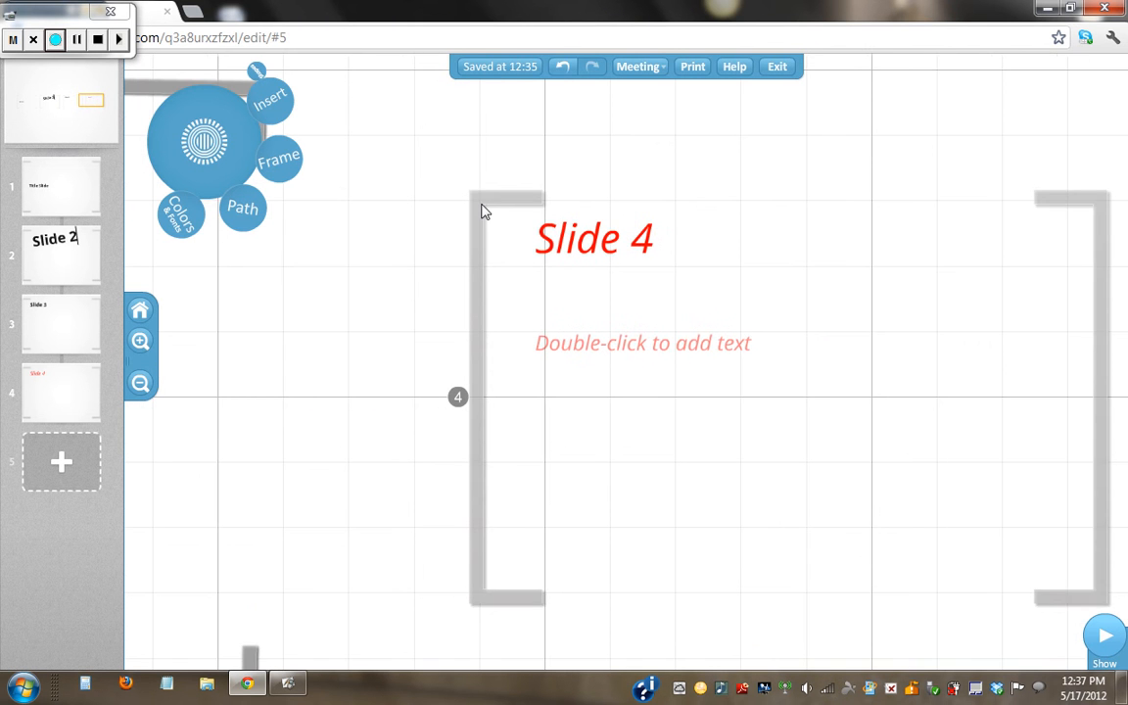
click(728, 327)
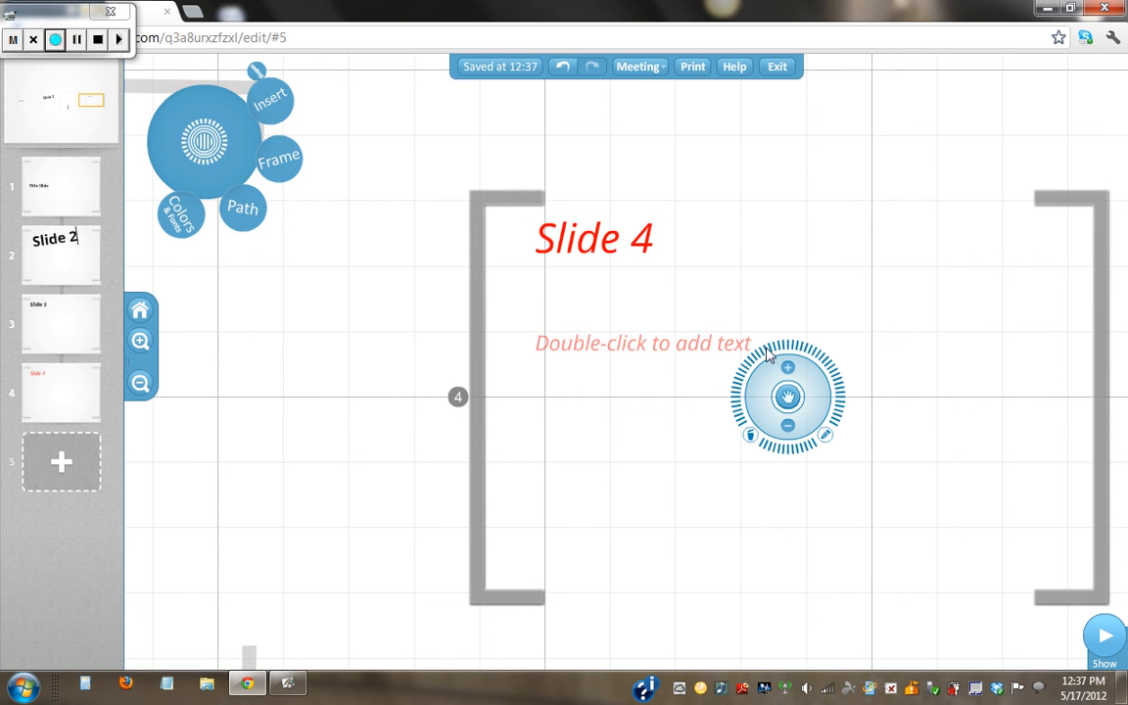
drag(769, 357, 700, 269)
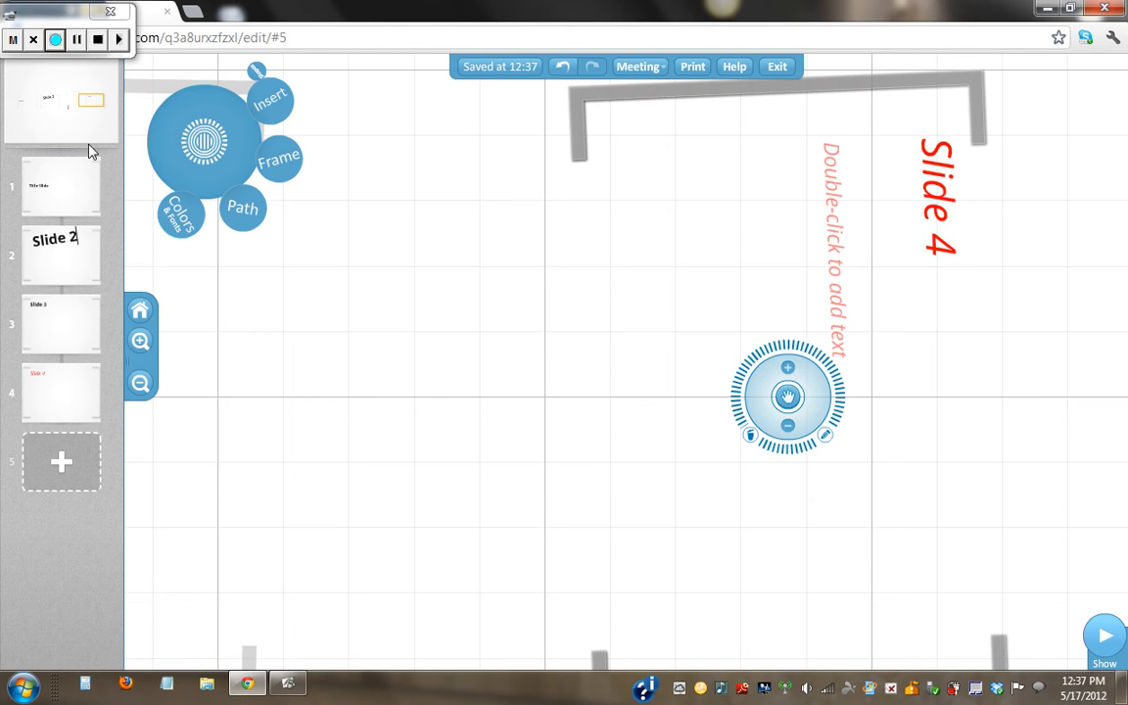
Present the prezi from the Title Slide, step through the path to Slide 4 and end the show
click(70, 187)
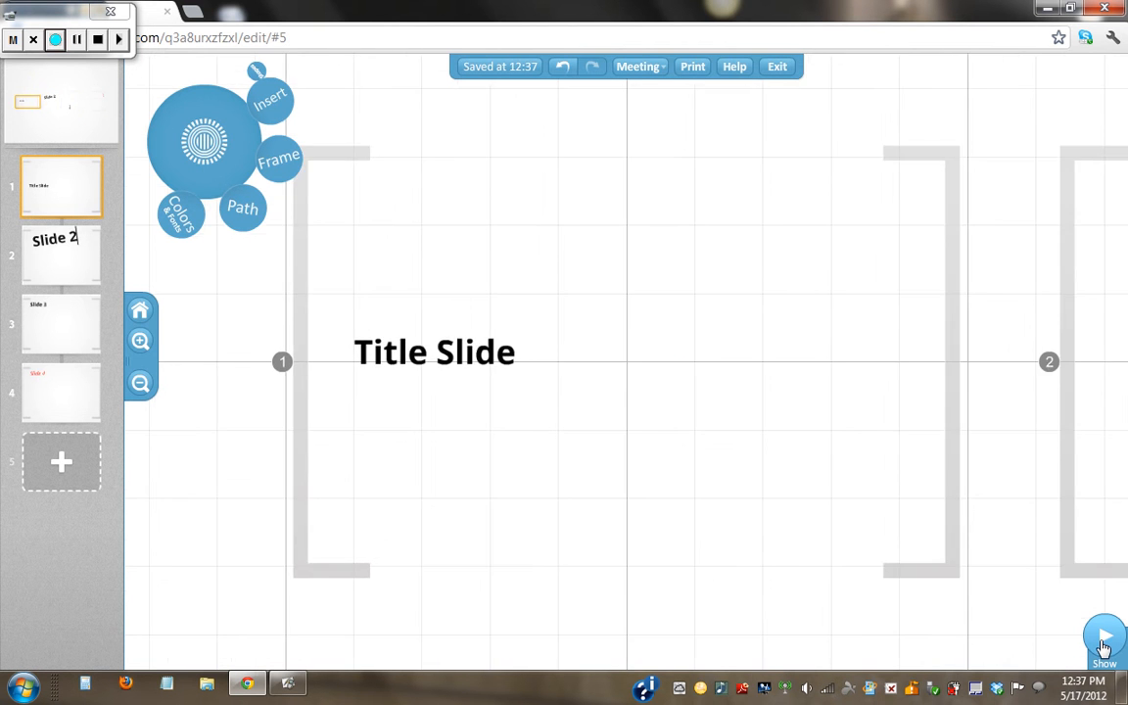
click(1103, 643)
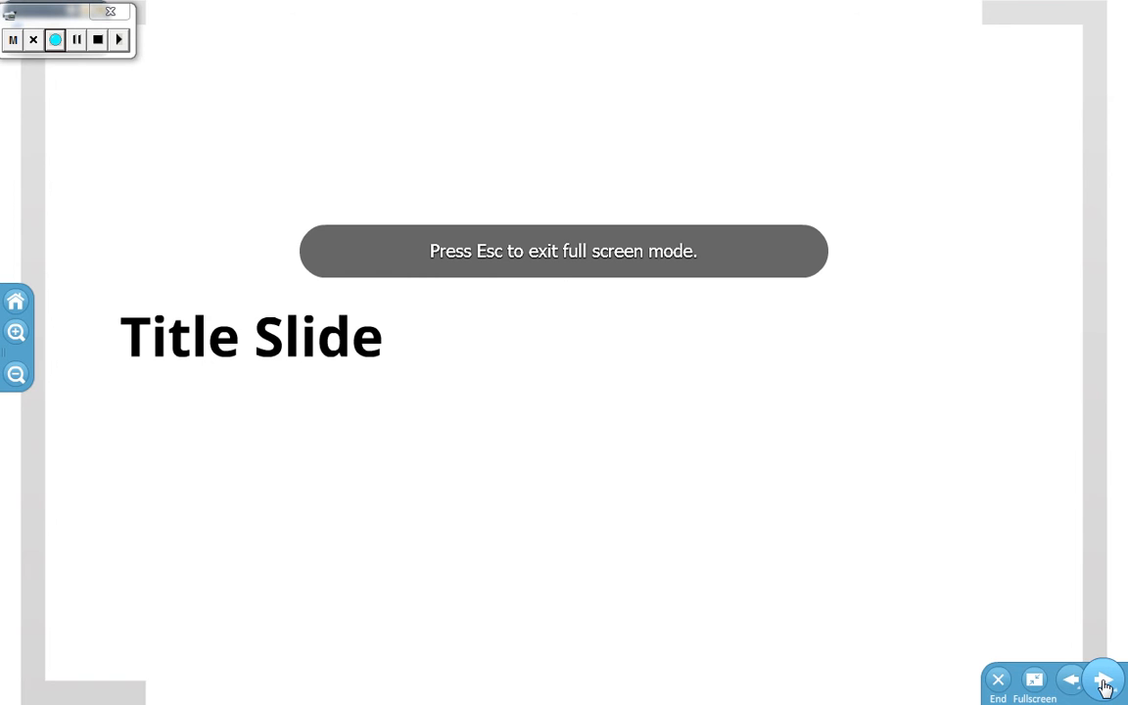
click(1105, 683)
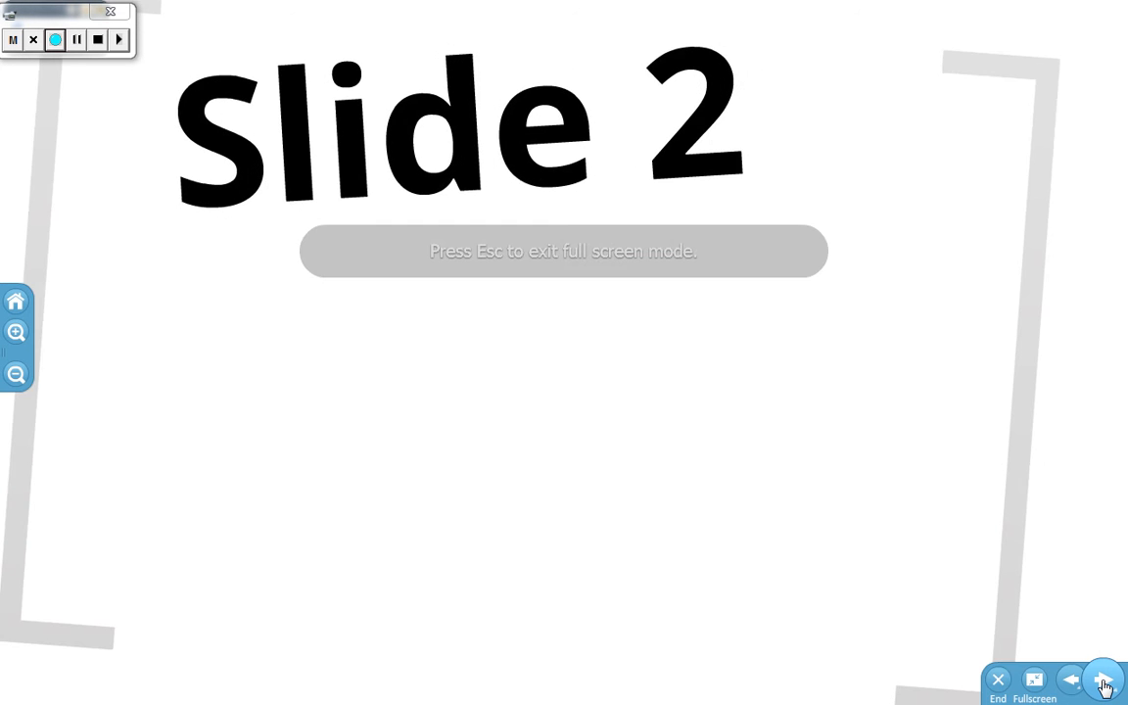
click(1105, 684)
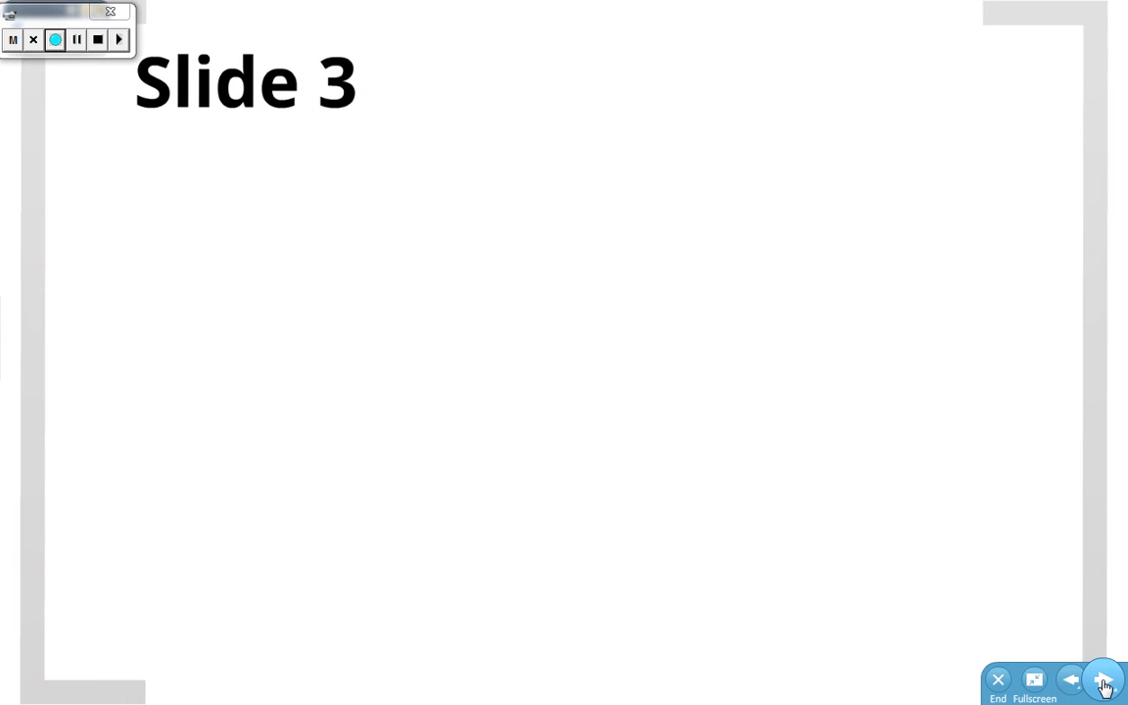
click(1104, 684)
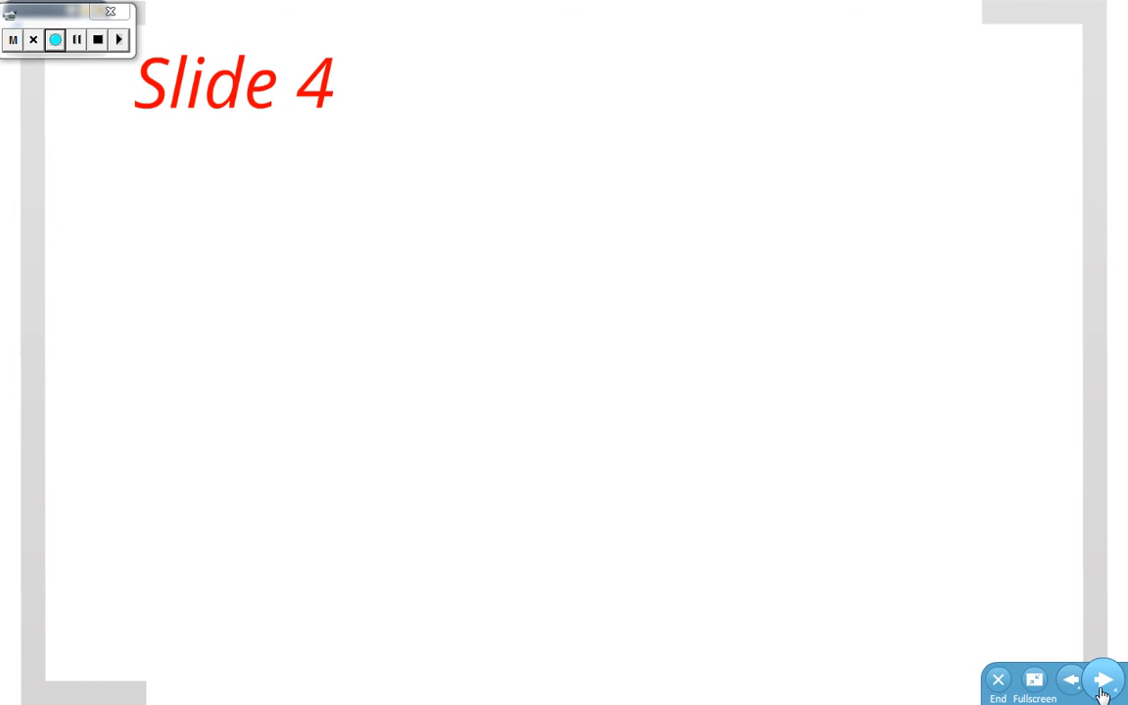
click(999, 682)
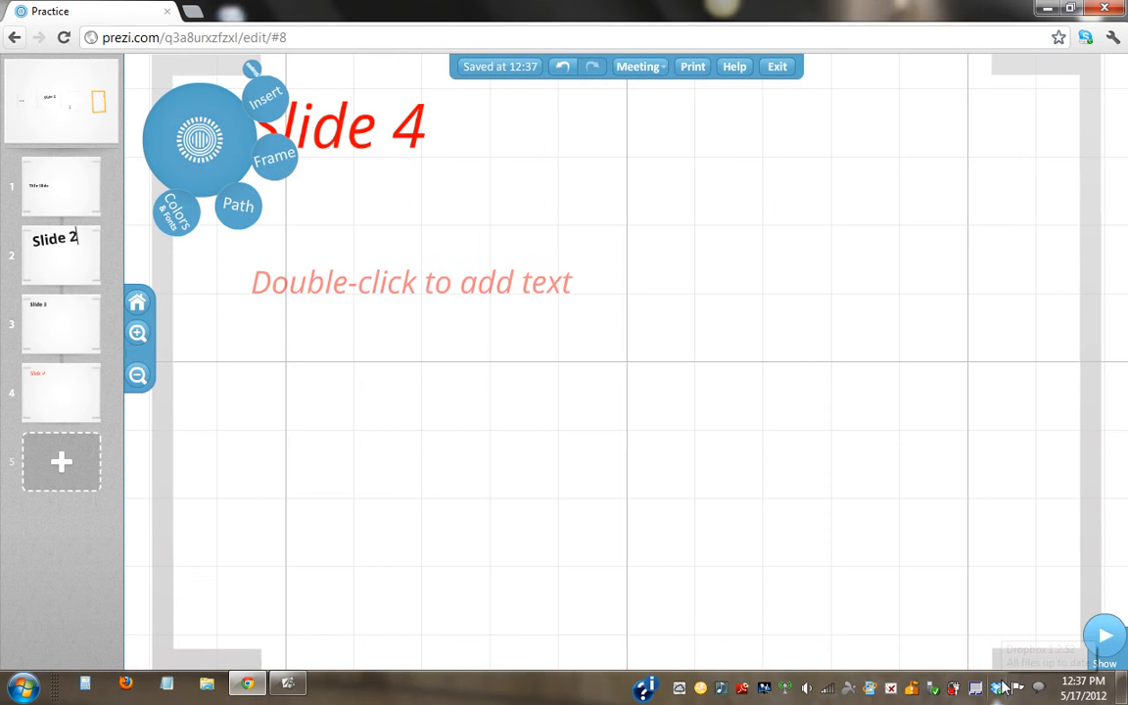
Look over the rotated frames on the canvas, briefly selecting the Slide 2 frame and deselecting it
click(138, 397)
click(138, 396)
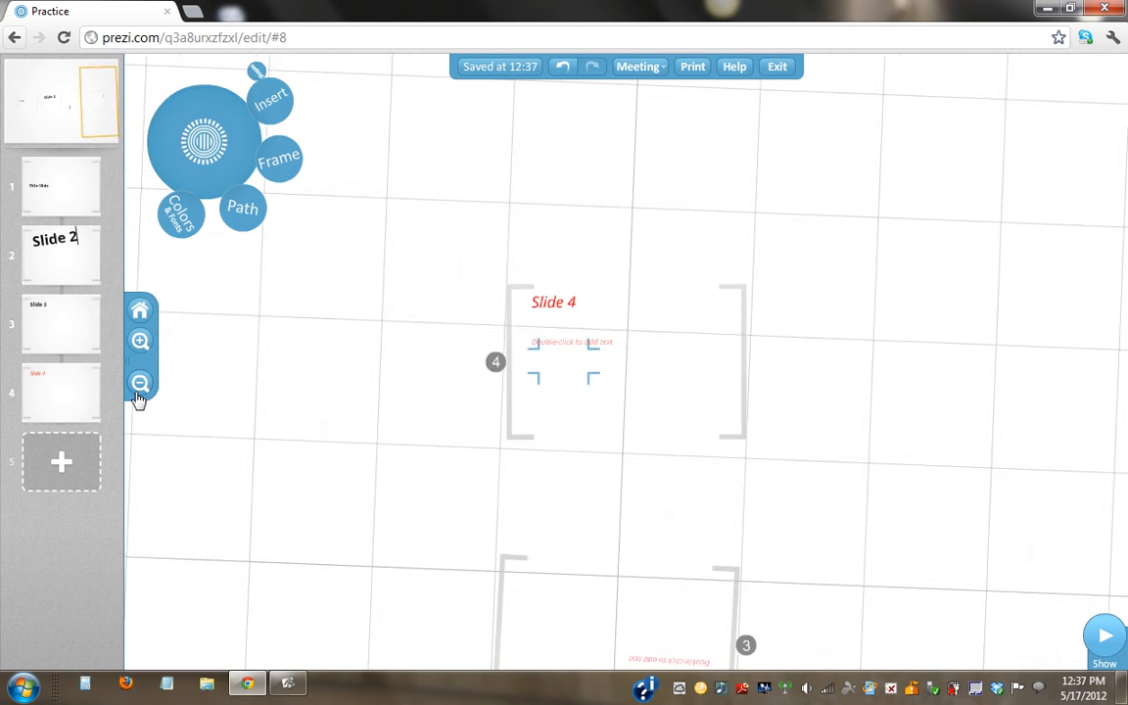
drag(353, 588, 383, 400)
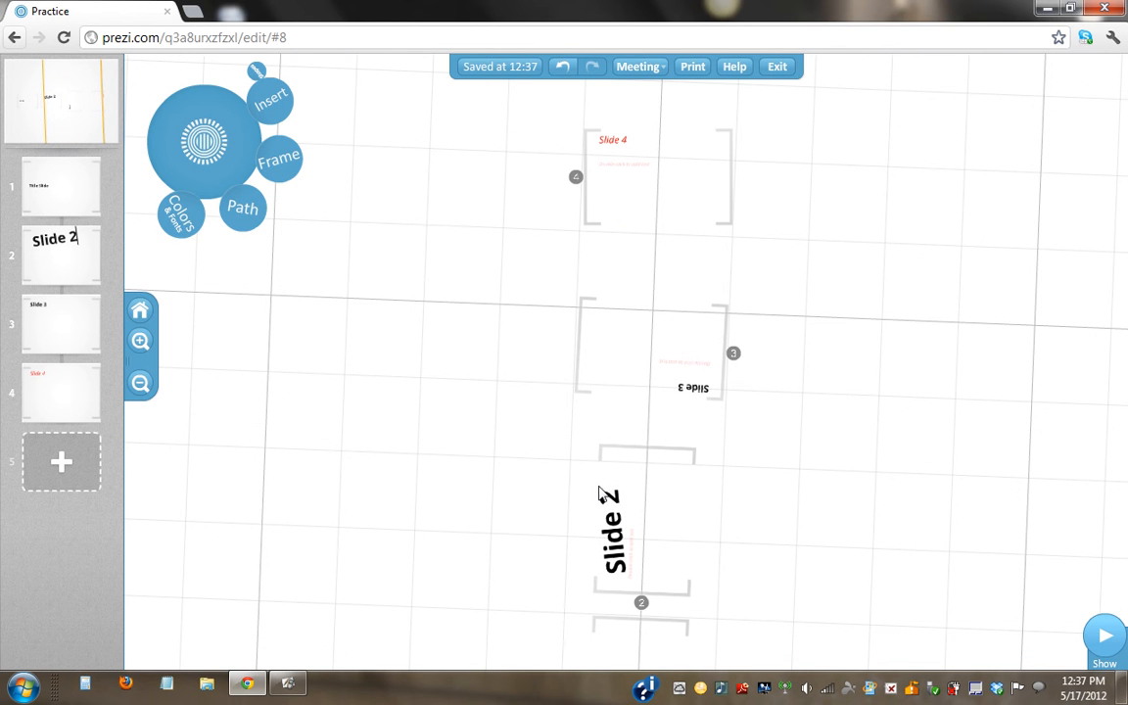
click(693, 466)
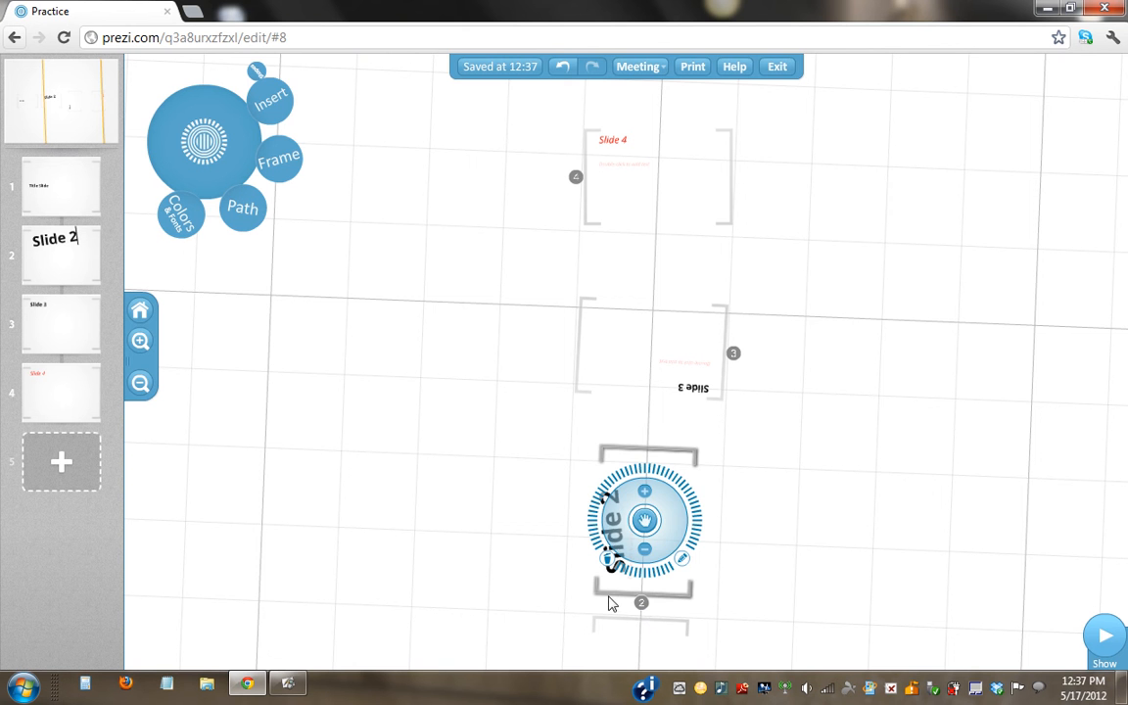
click(608, 597)
click(574, 551)
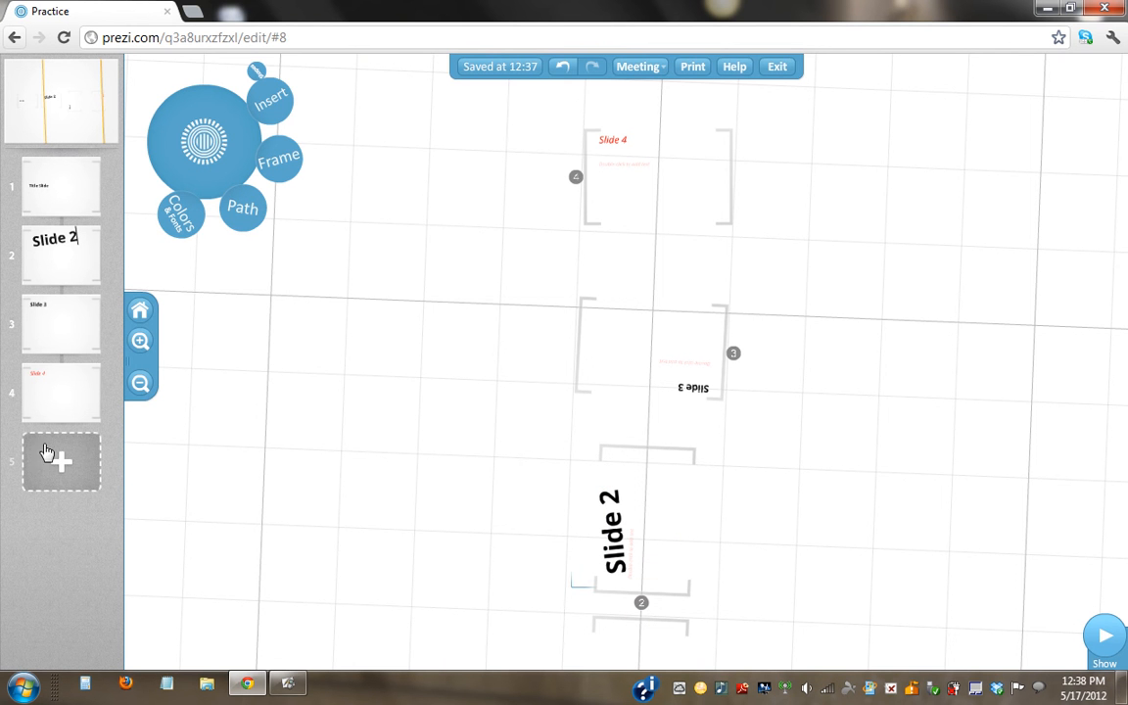
Move the "Title Slide" text to the upper middle of its frame
click(51, 185)
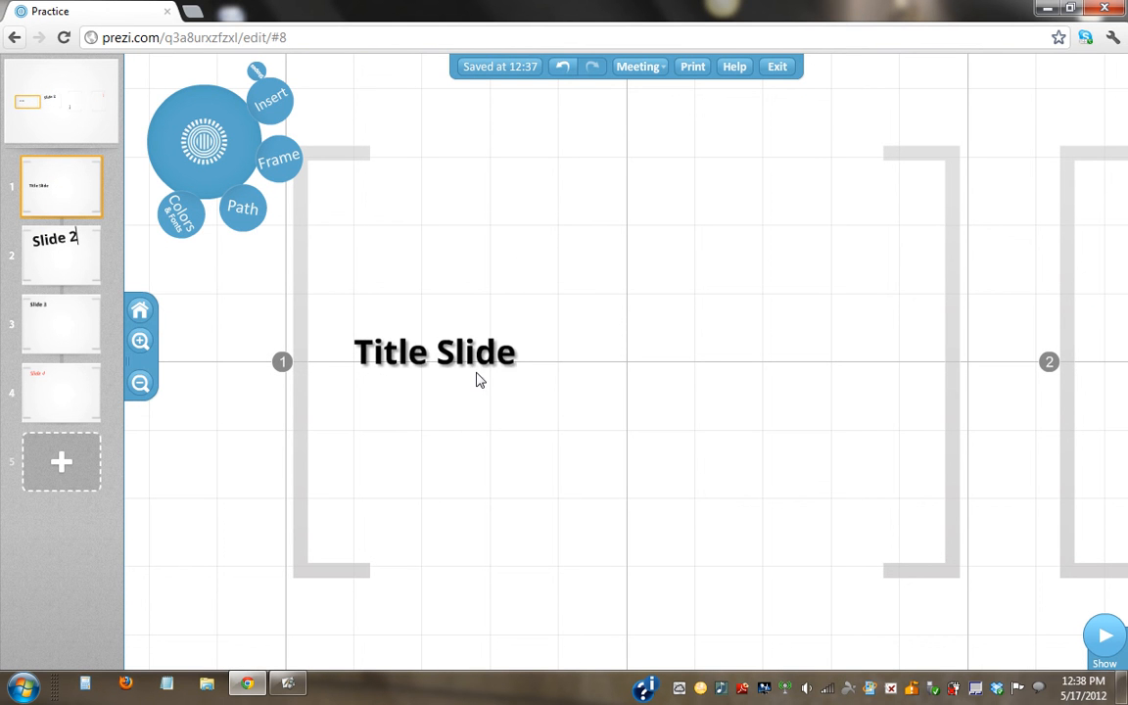
drag(480, 380, 590, 242)
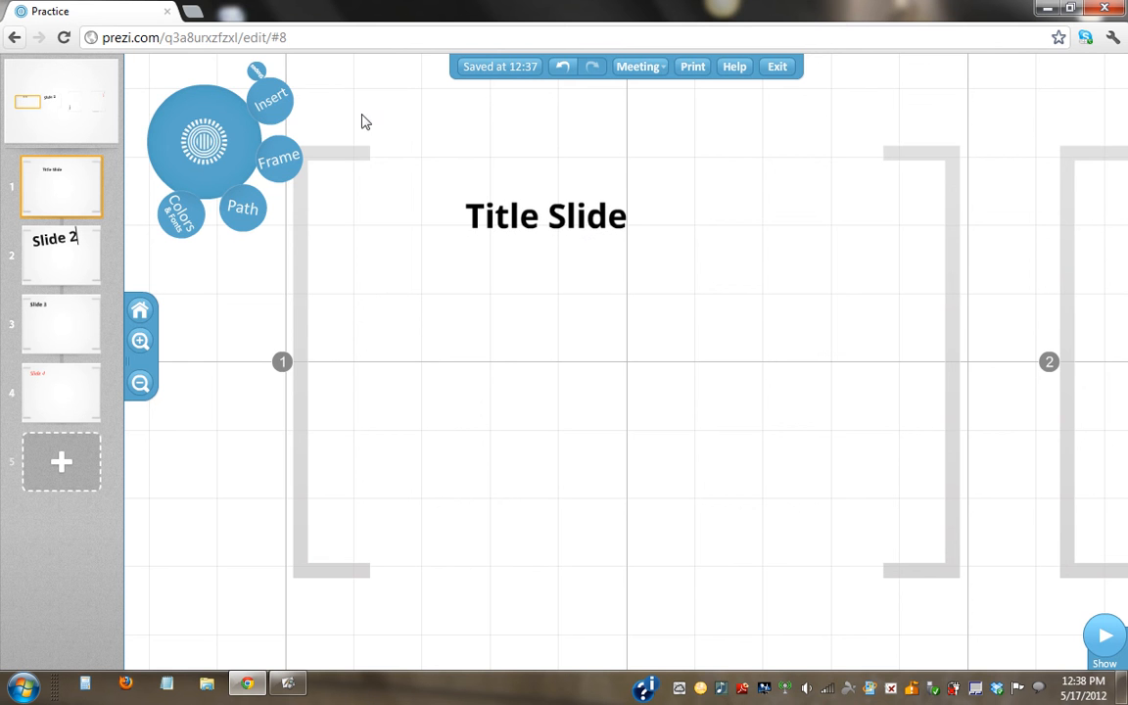
Start inserting a YouTube video on the Title Slide and open youtube.com in a new browser tab
click(272, 101)
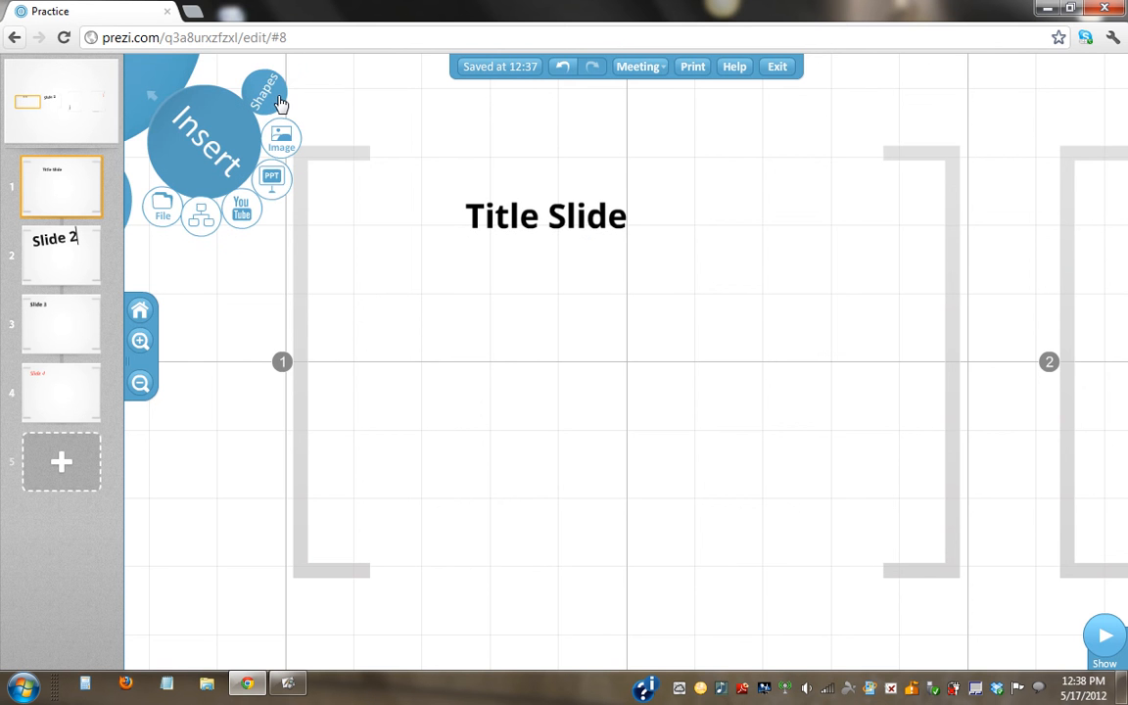
click(243, 210)
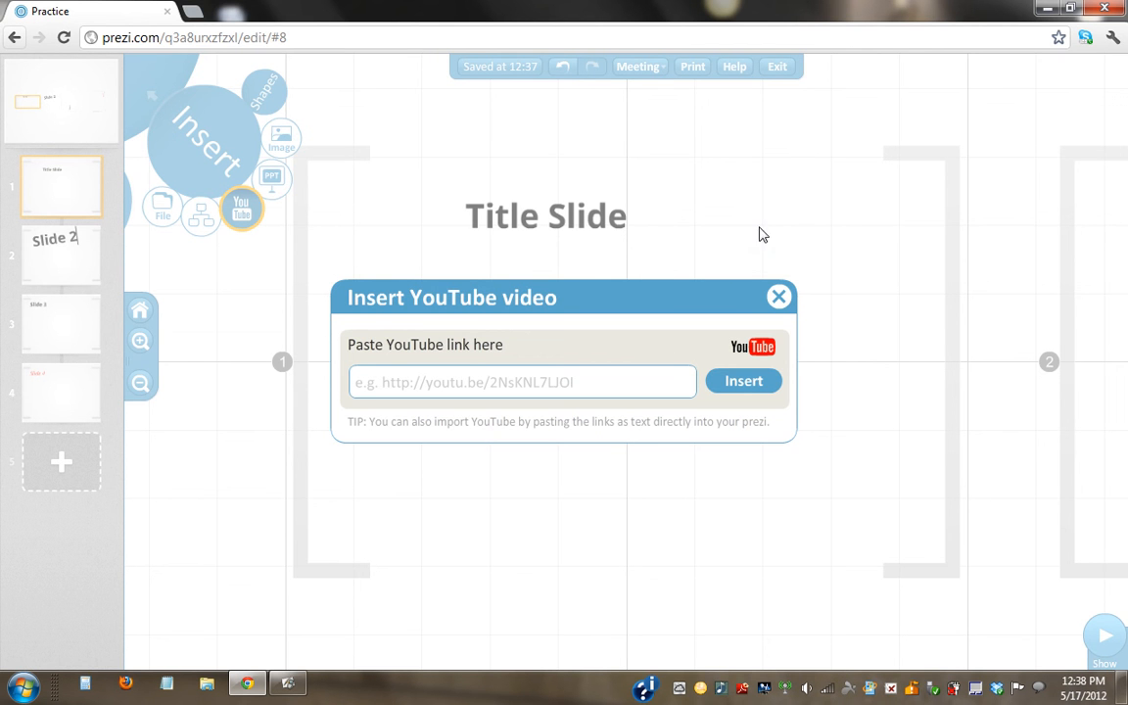
click(189, 13)
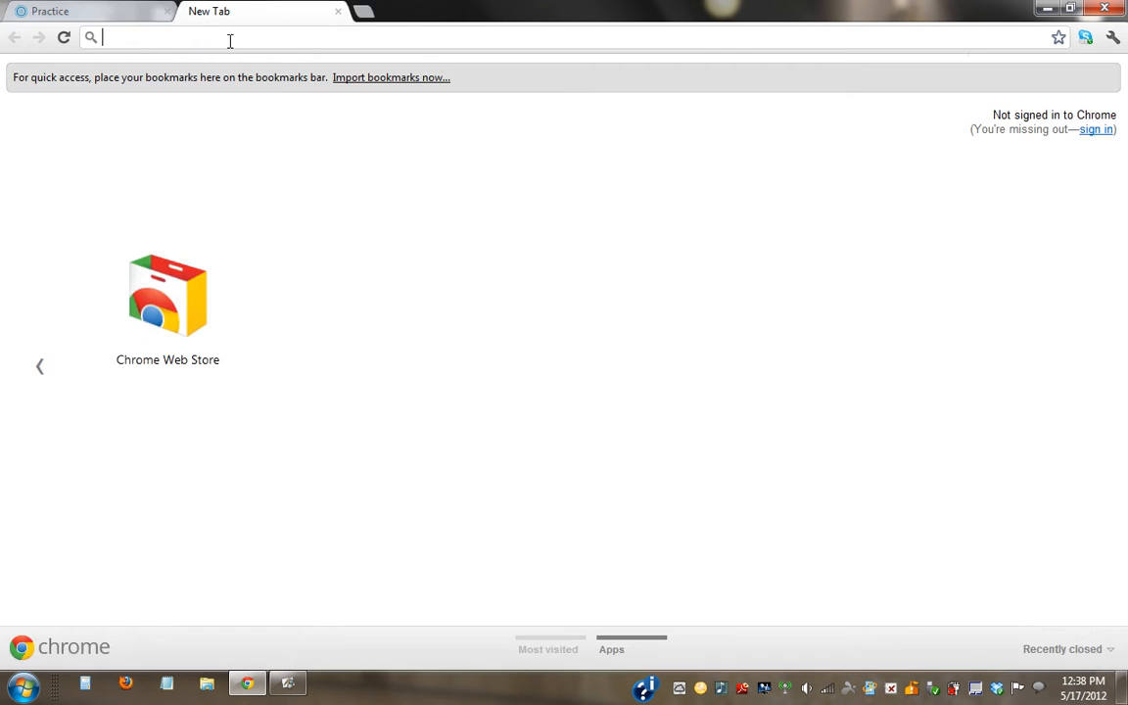
text(youtub.)
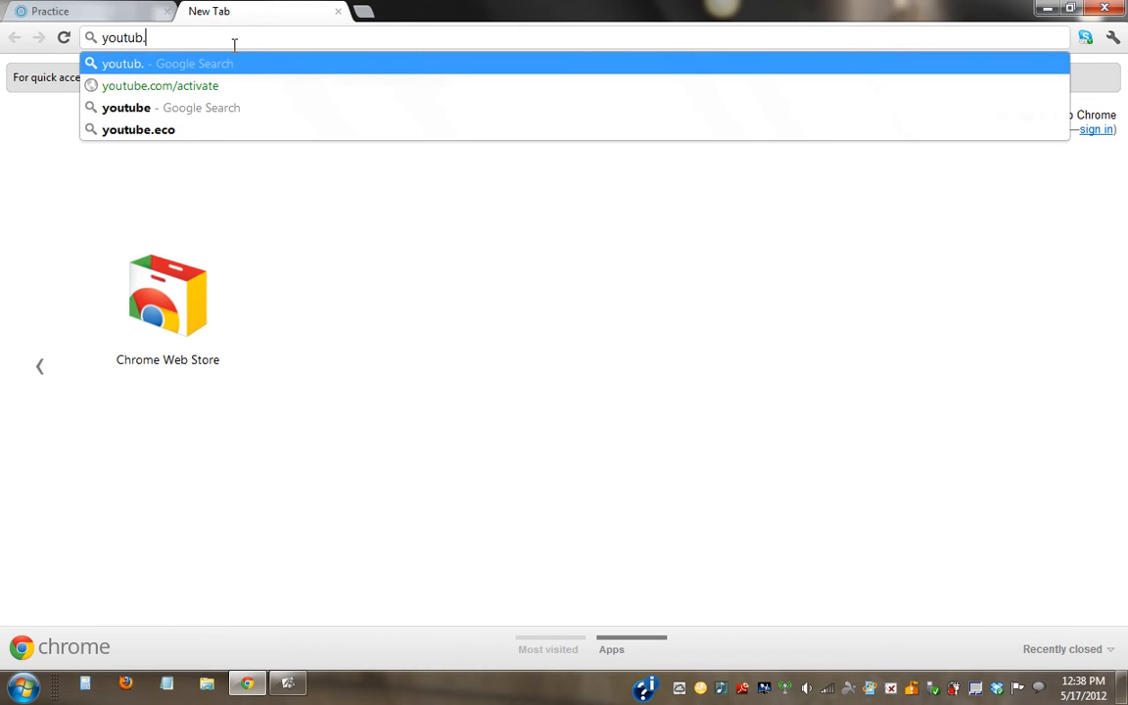
key(BackSpace)
text(e.cok)
key(BackSpace)
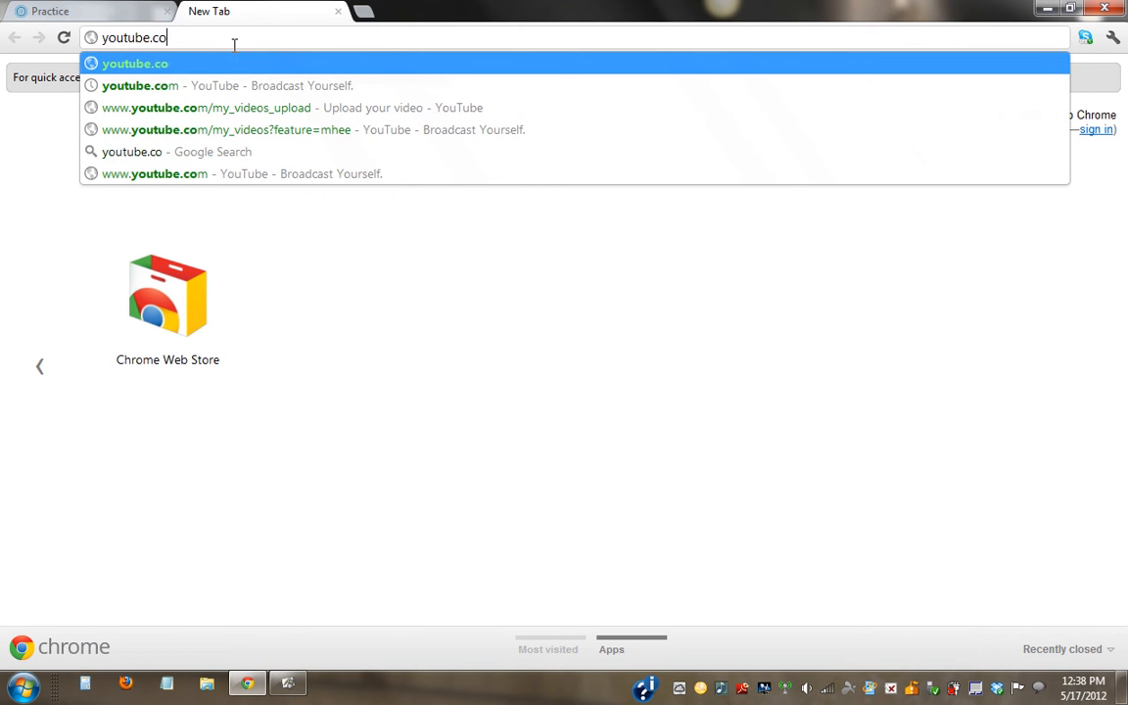
text(m)
key(Return)
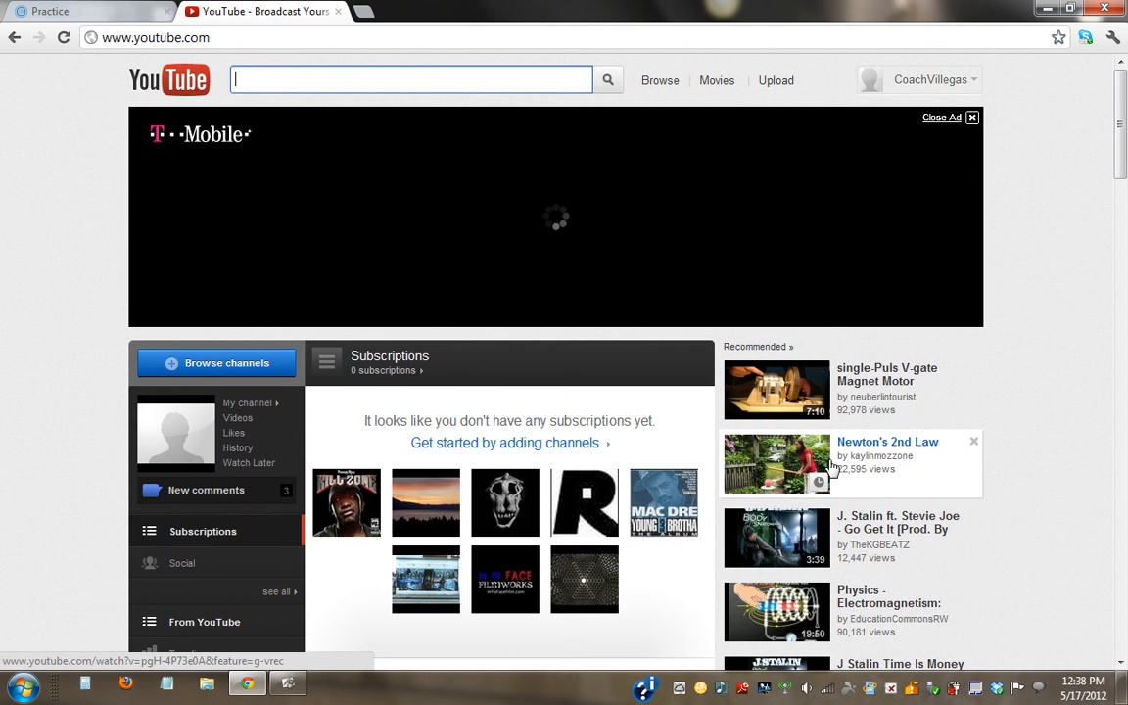
Open the recommended video "Newton's 2nd Law" and copy its web address
click(869, 449)
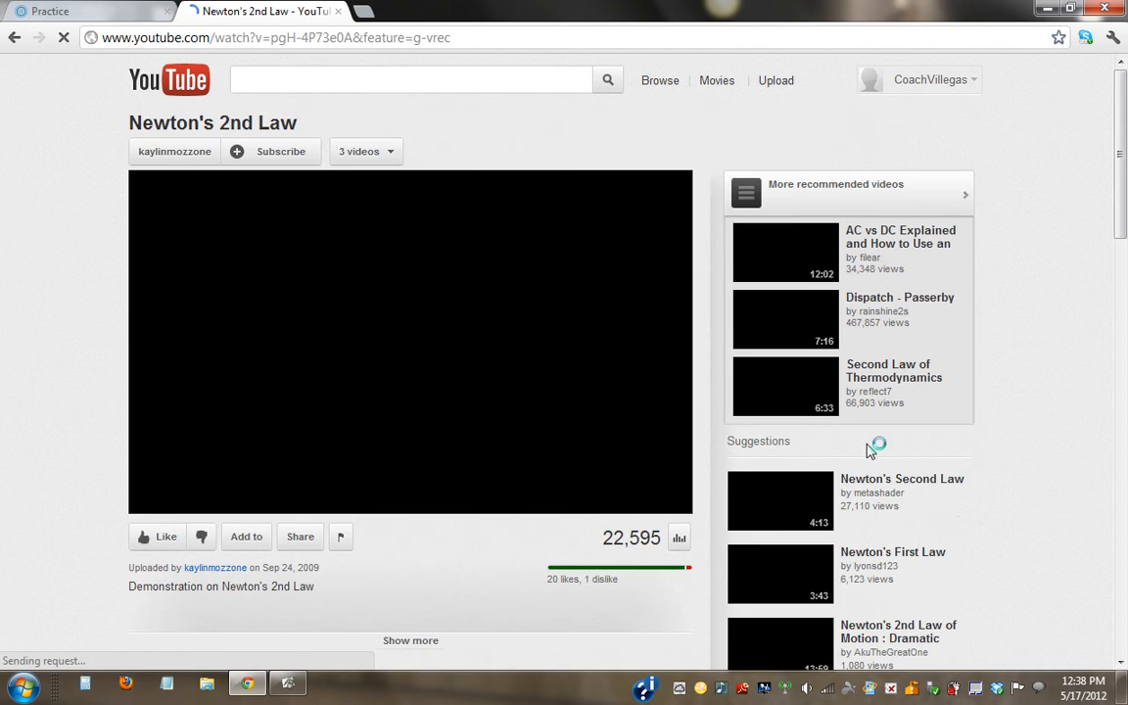
click(331, 44)
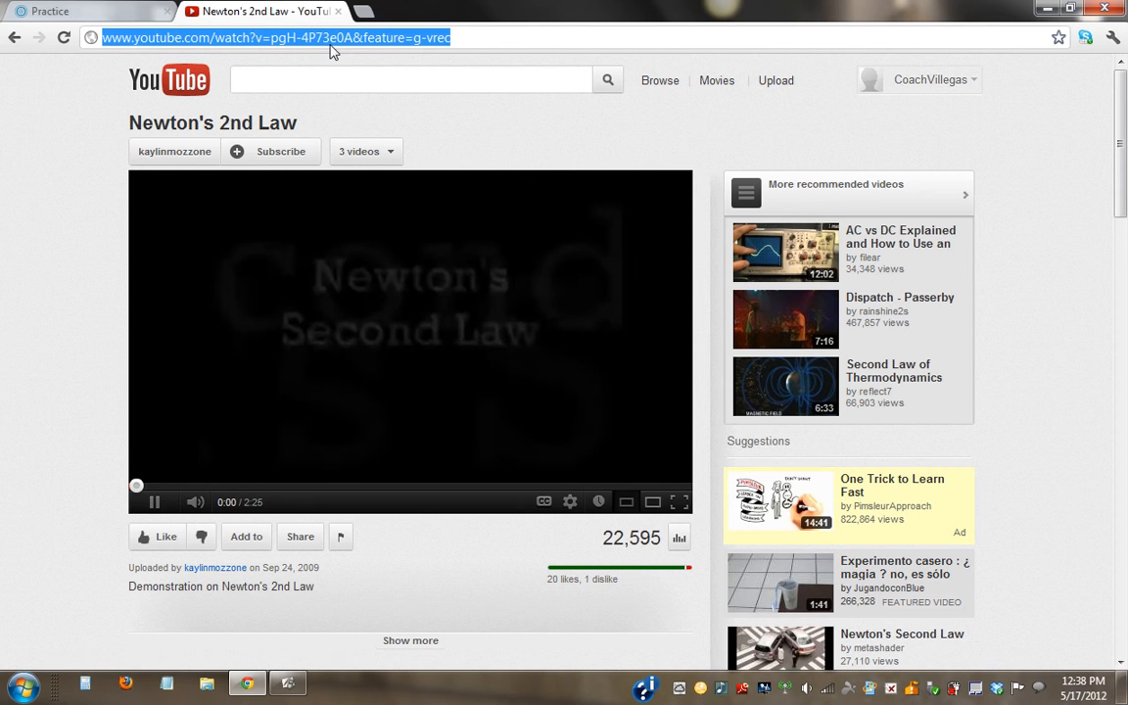
right_click(332, 49)
click(360, 100)
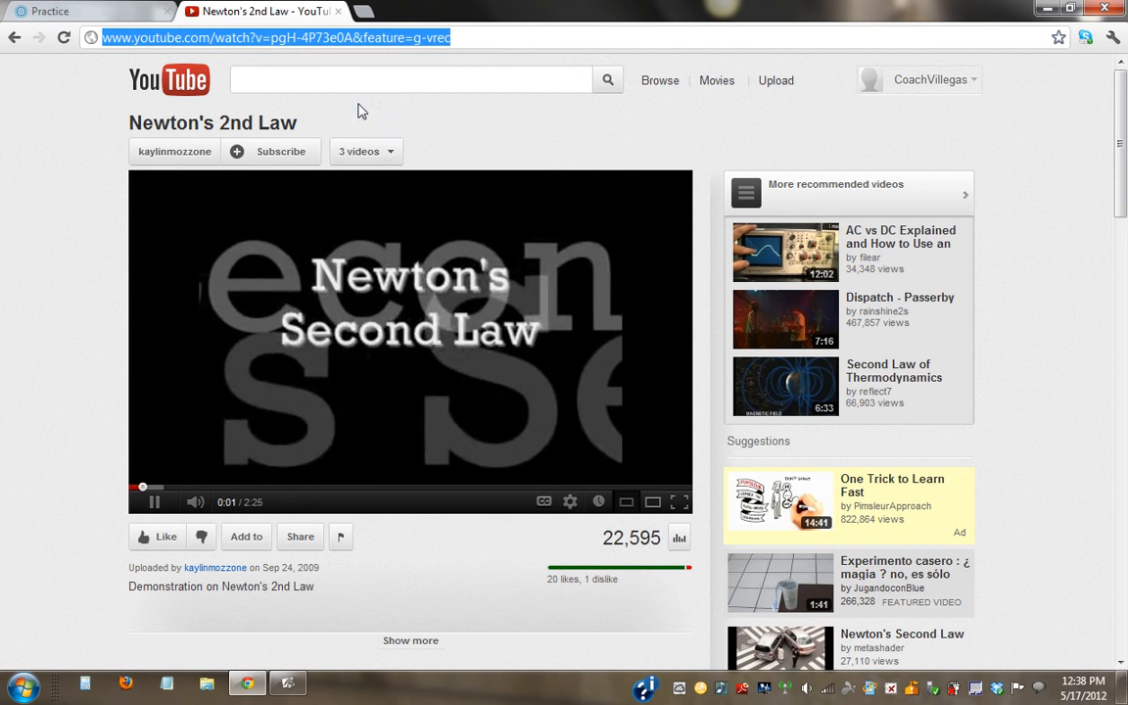
Return to the prezi, paste the copied link, close the YouTube tab and insert the video into the Title Slide
click(110, 15)
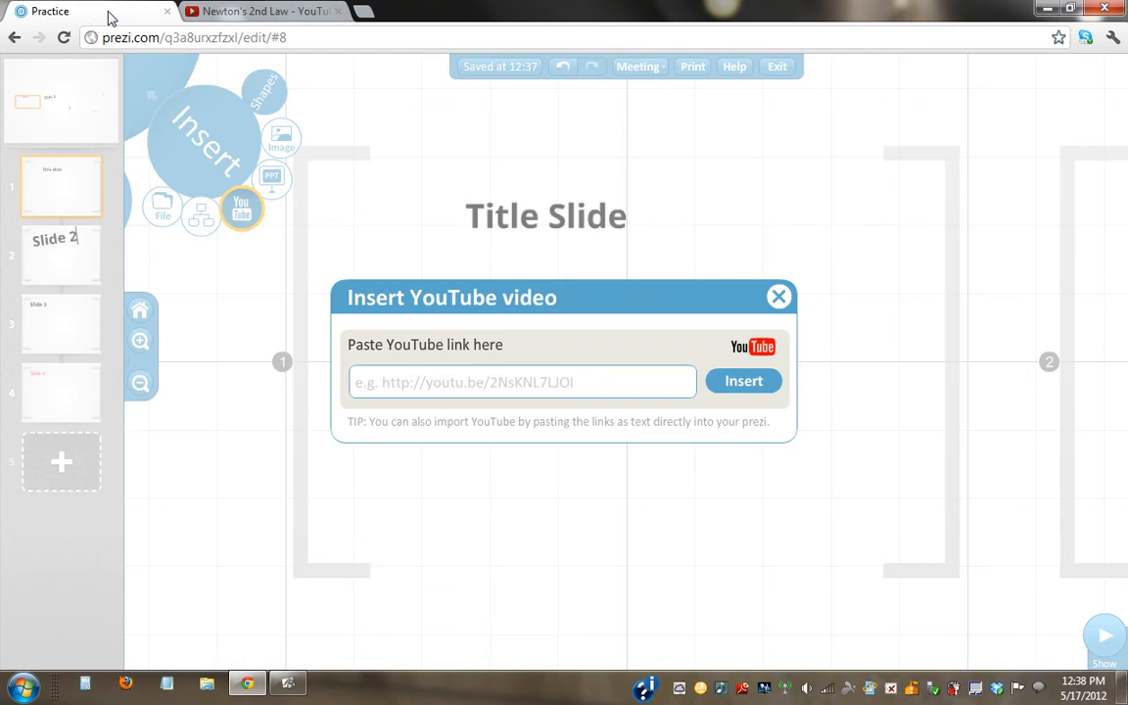
right_click(503, 373)
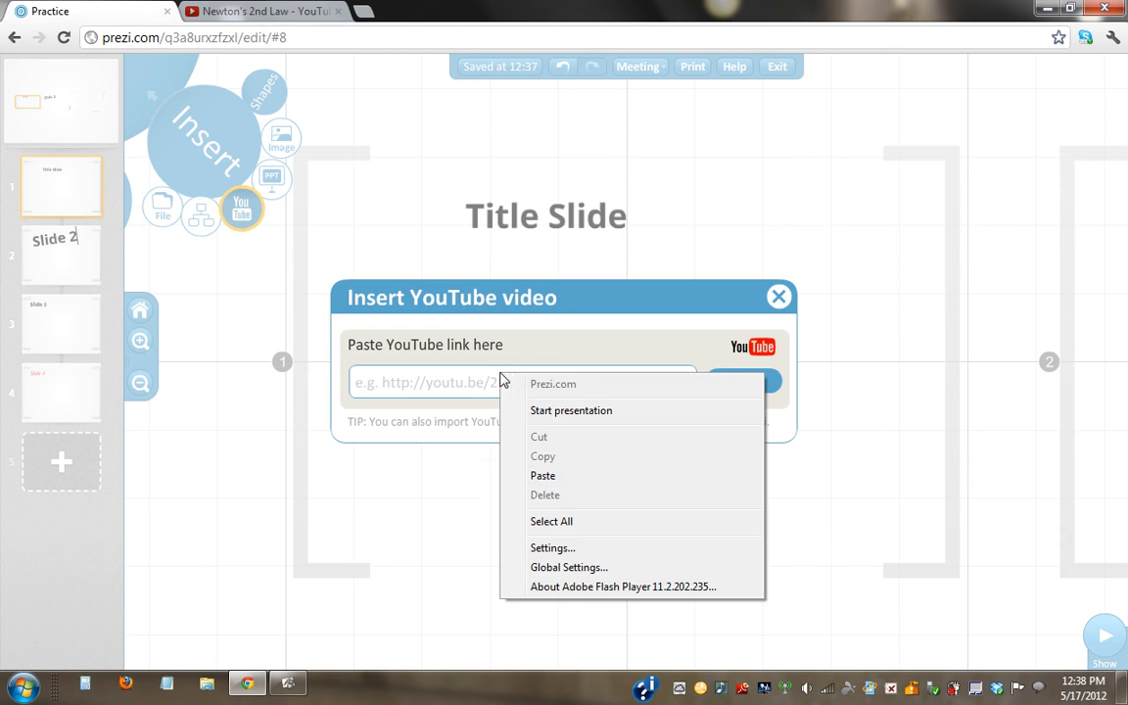
click(555, 478)
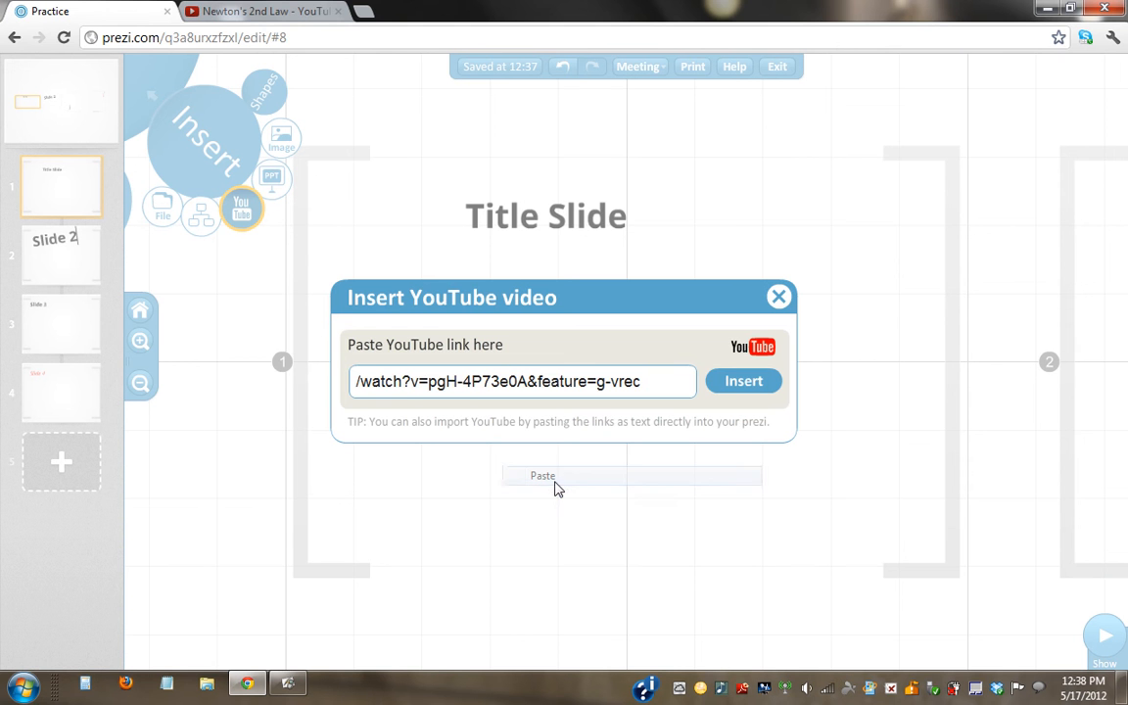
click(338, 12)
click(747, 388)
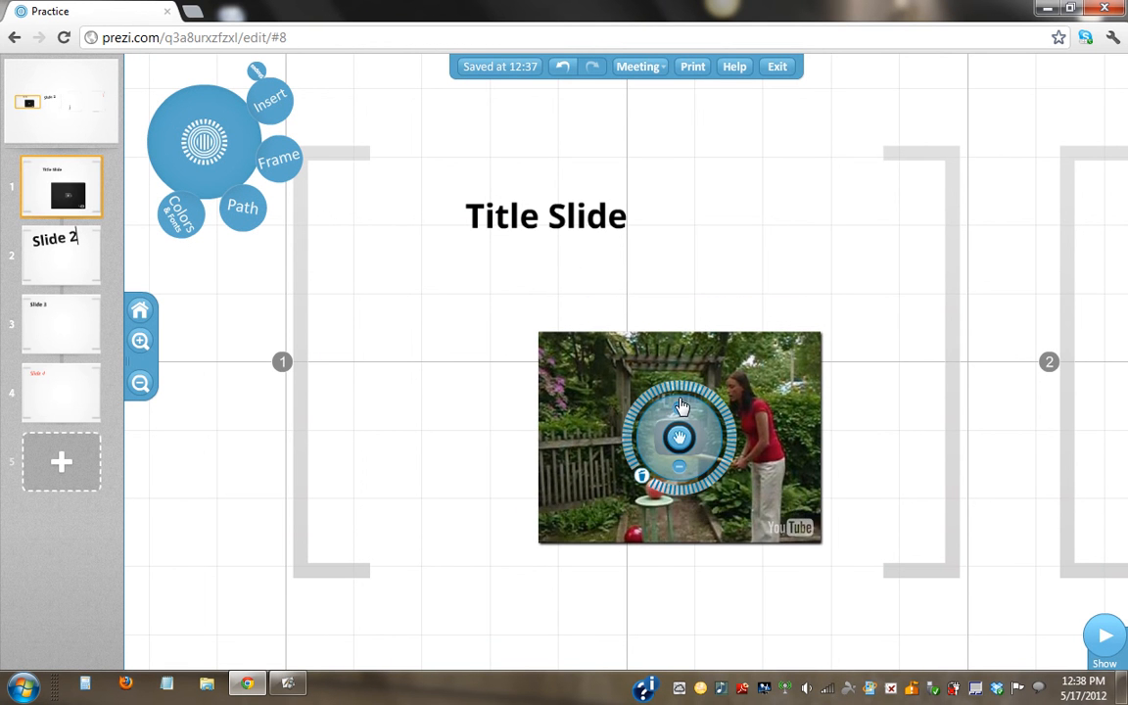
Enlarge the inserted video by one increment, shrink it by one increment and deselect it
click(683, 414)
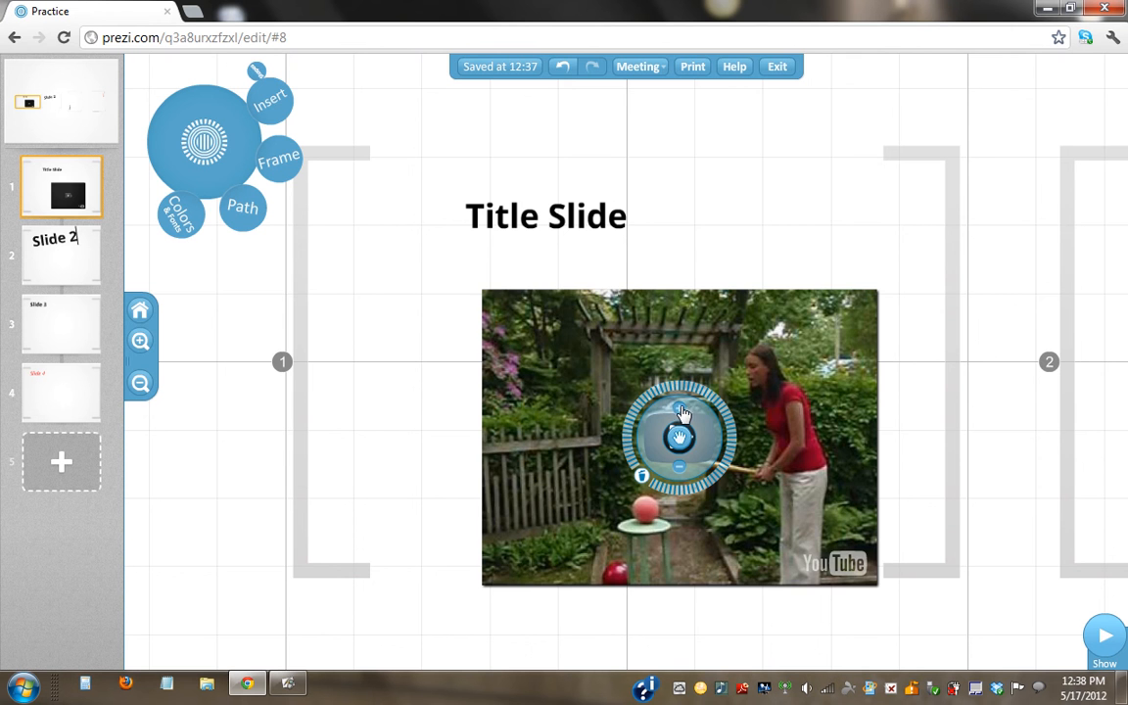
click(682, 471)
double_click(495, 426)
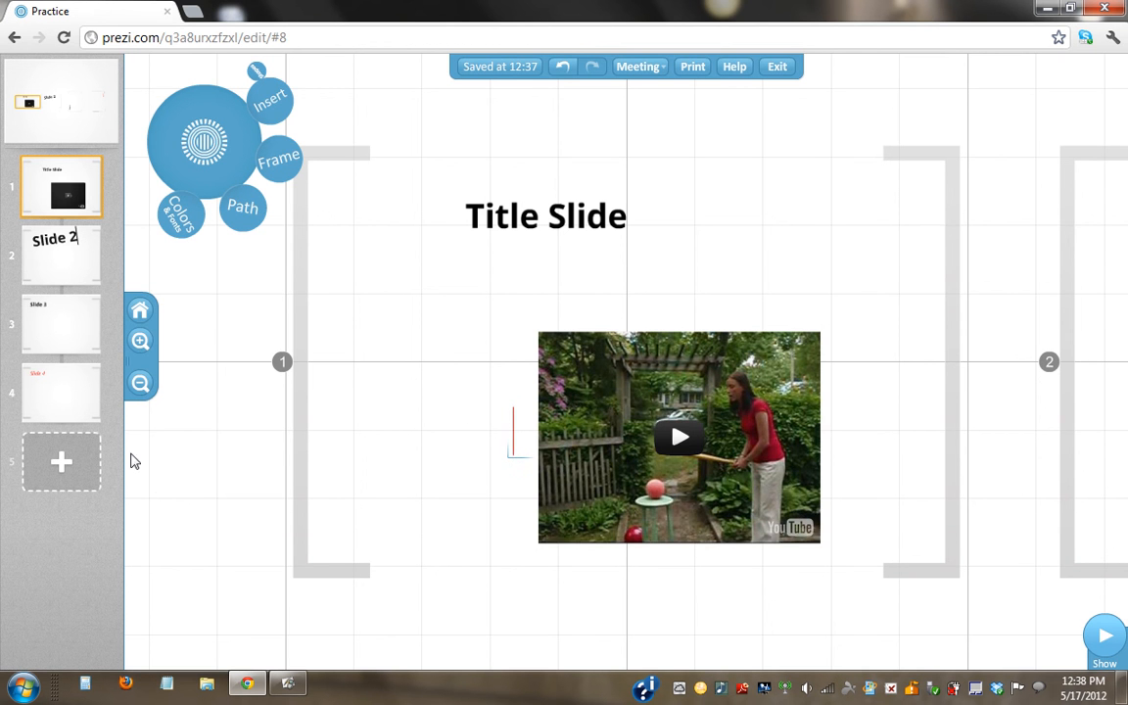
Present the Title Slide with its video full screen, then return to editing
click(1096, 637)
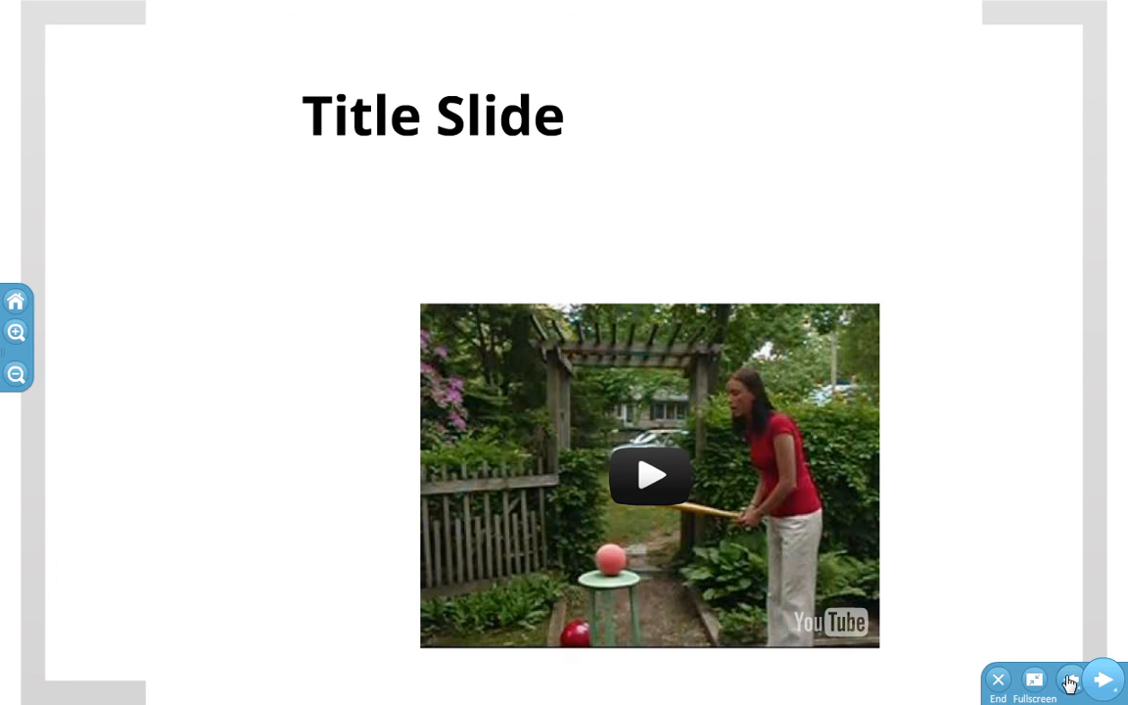
click(1032, 683)
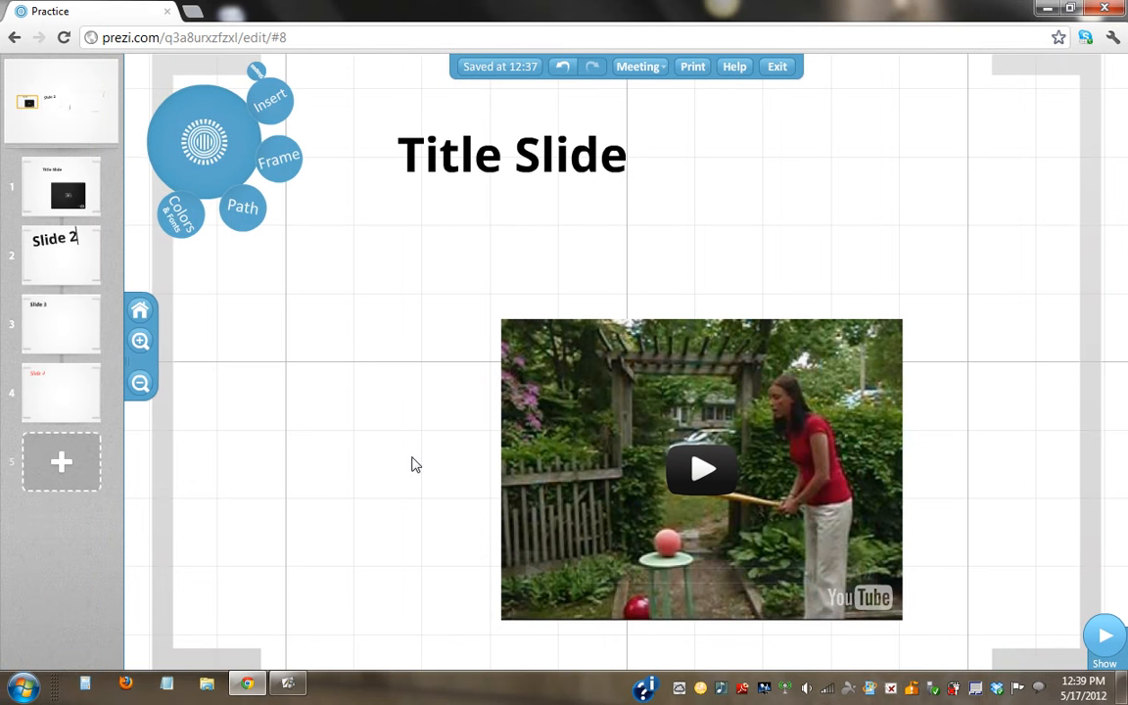
click(140, 385)
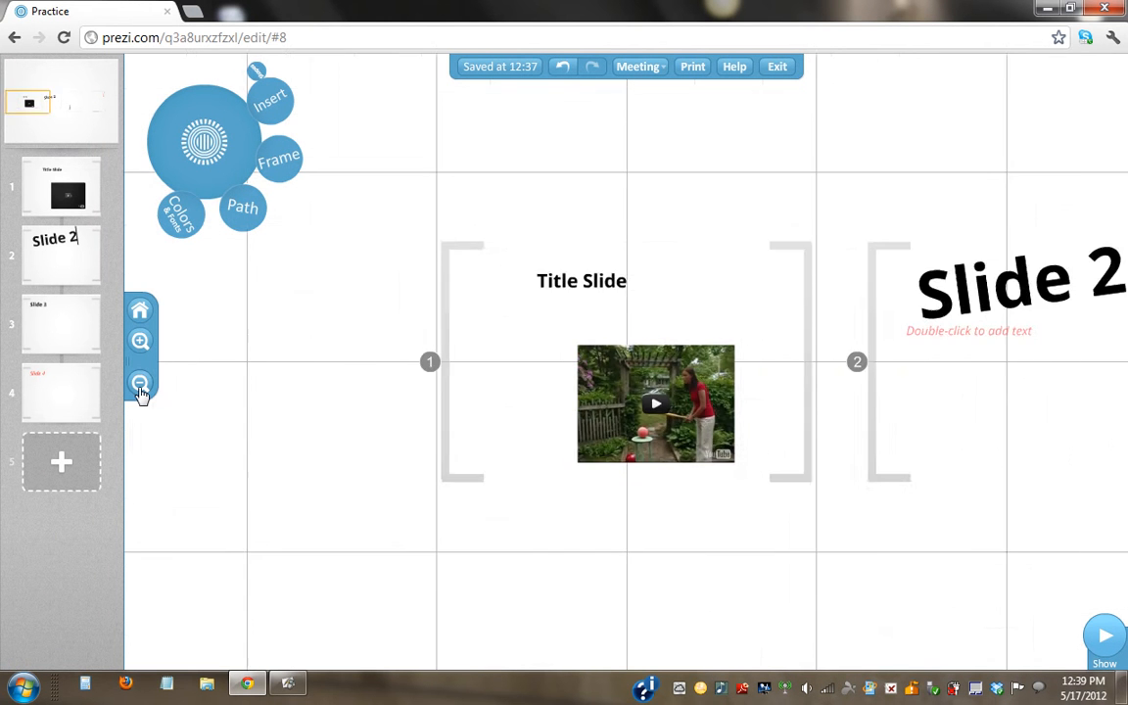
Nudge the video sideways within the Title Slide and add it to the path as stop 2, before Slide 2
mouse_move(605, 405)
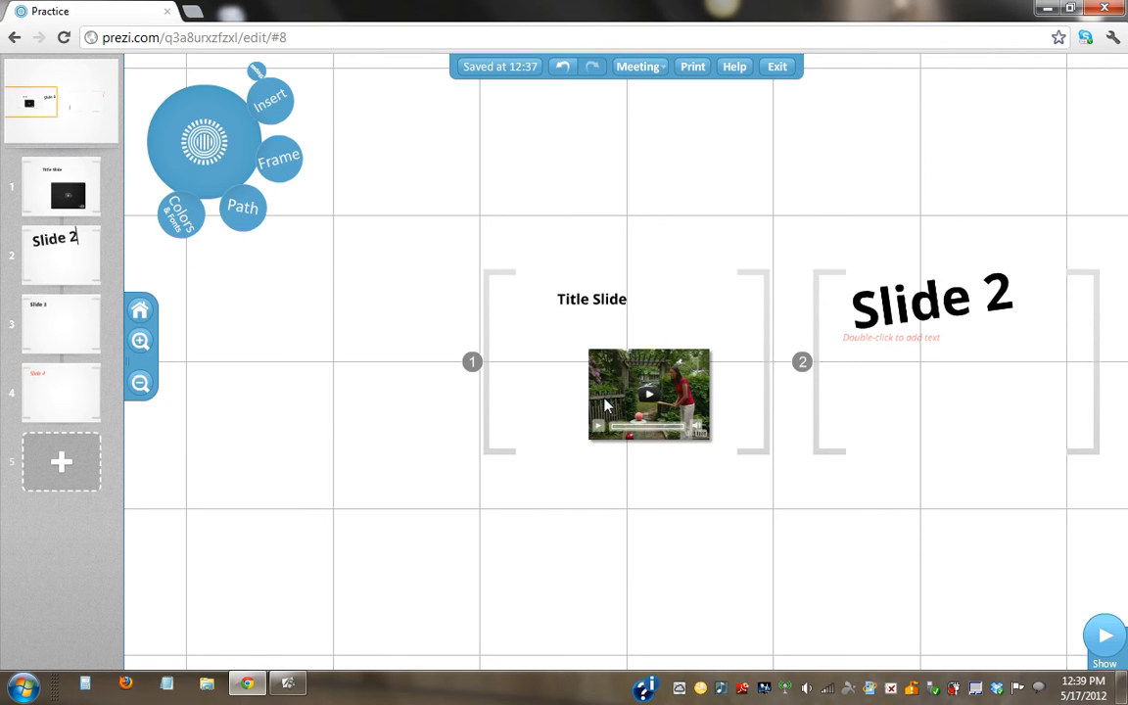
mouse_move(607, 407)
mouse_down()
mouse_move(309, 407)
mouse_move(638, 403)
mouse_move(619, 402)
mouse_up()
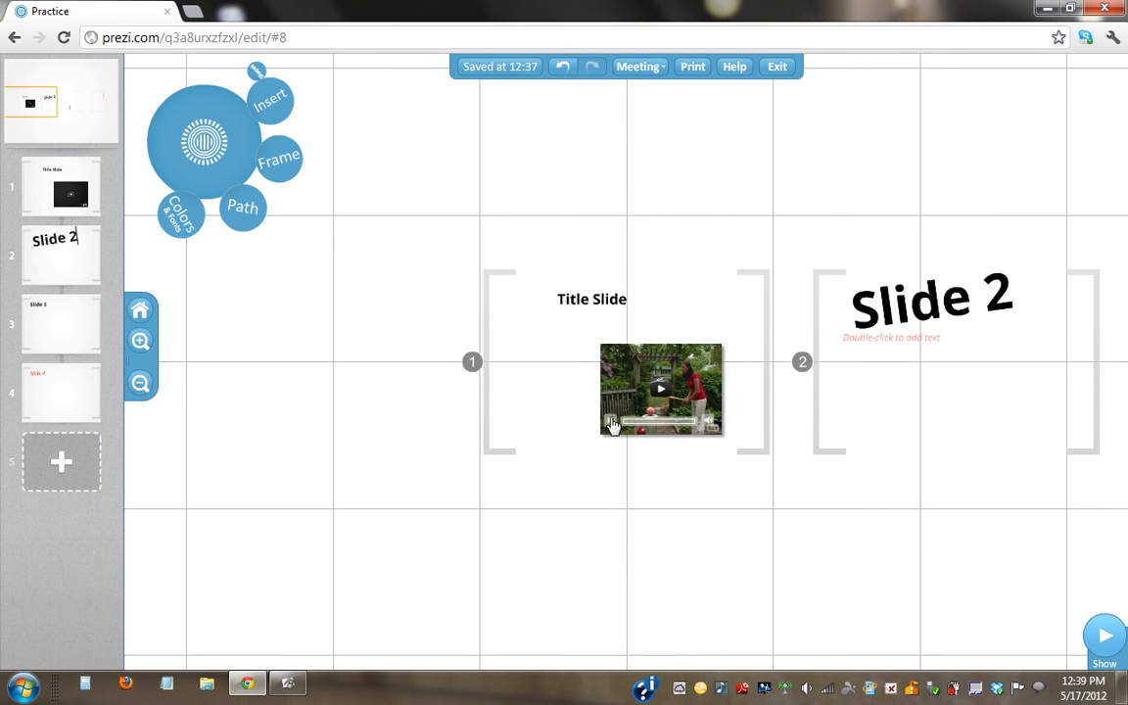
click(248, 212)
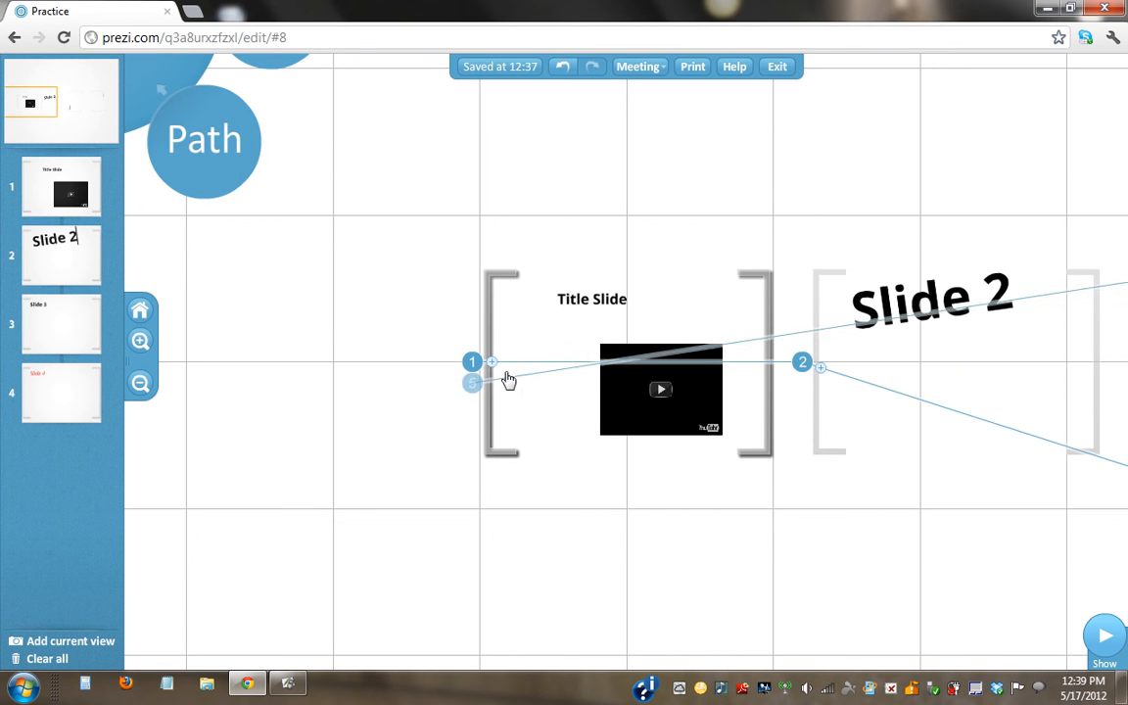
drag(493, 366, 667, 420)
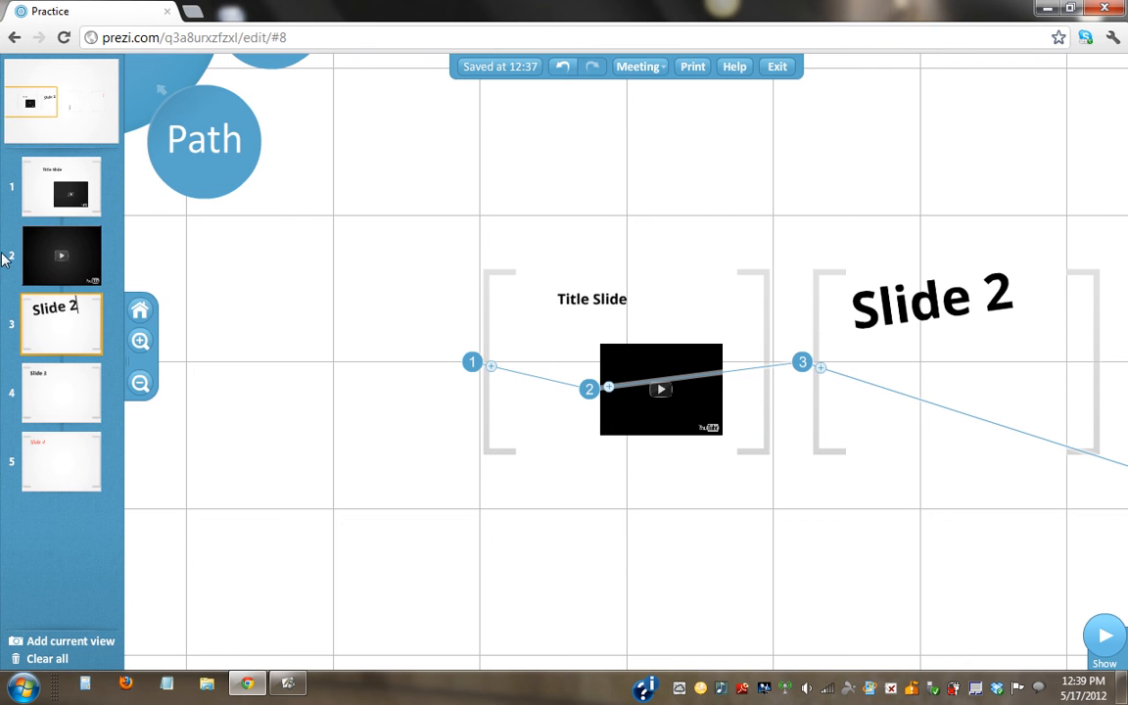
Add the Title Slide again as the path's final stop, 6, check the first stop and finish editing the path
click(492, 419)
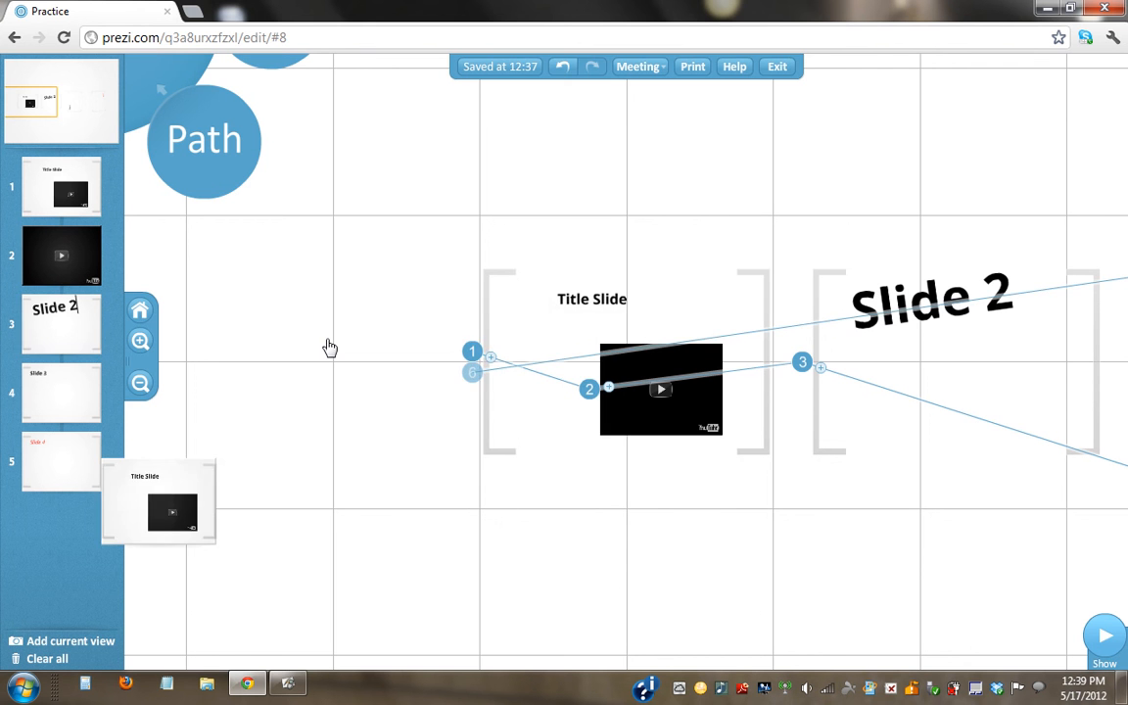
click(19, 189)
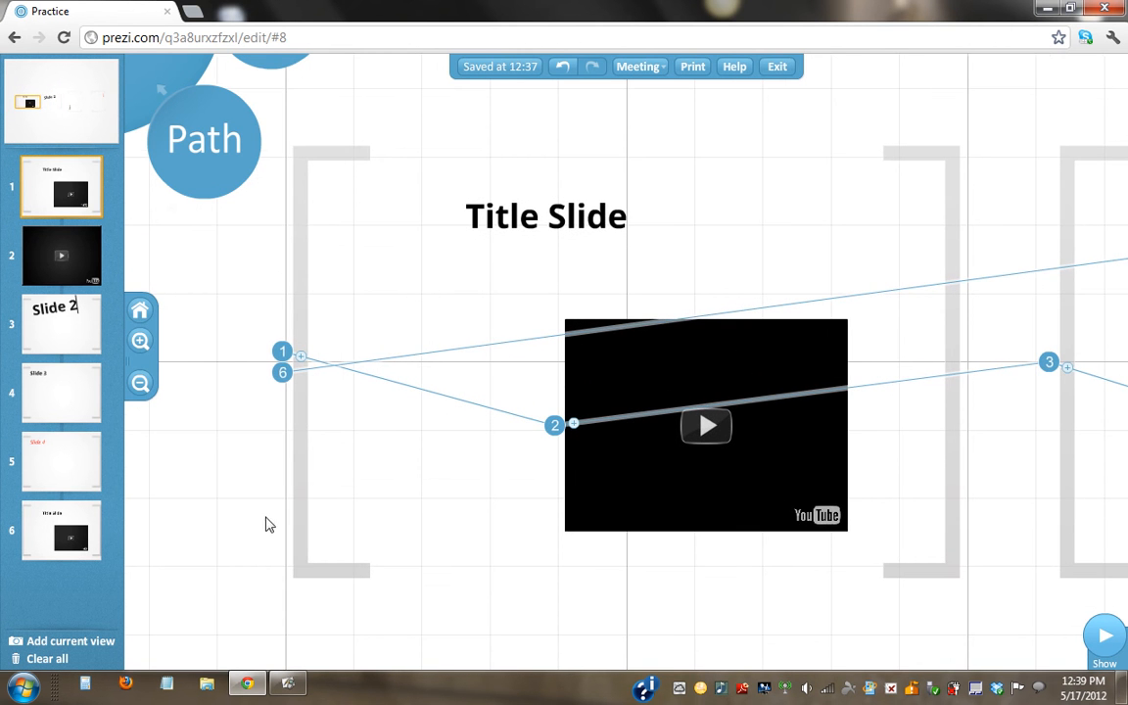
click(162, 94)
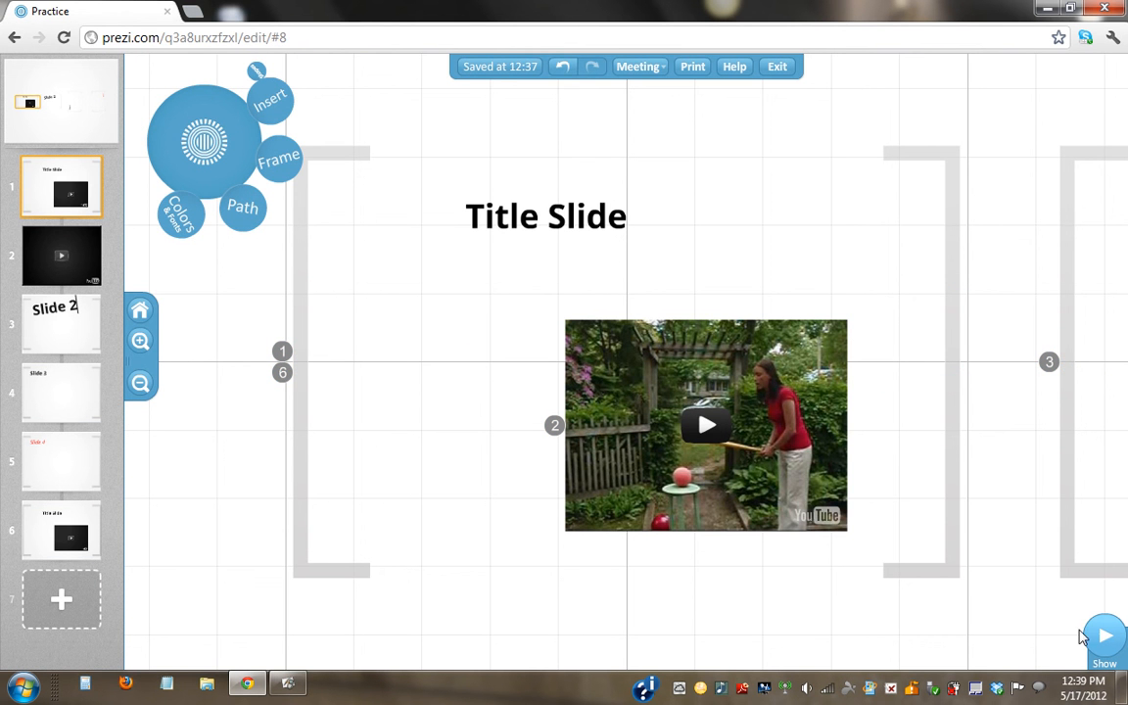
Present the path from the Title Slide through the video to Slide 2, and return to editing
click(1101, 632)
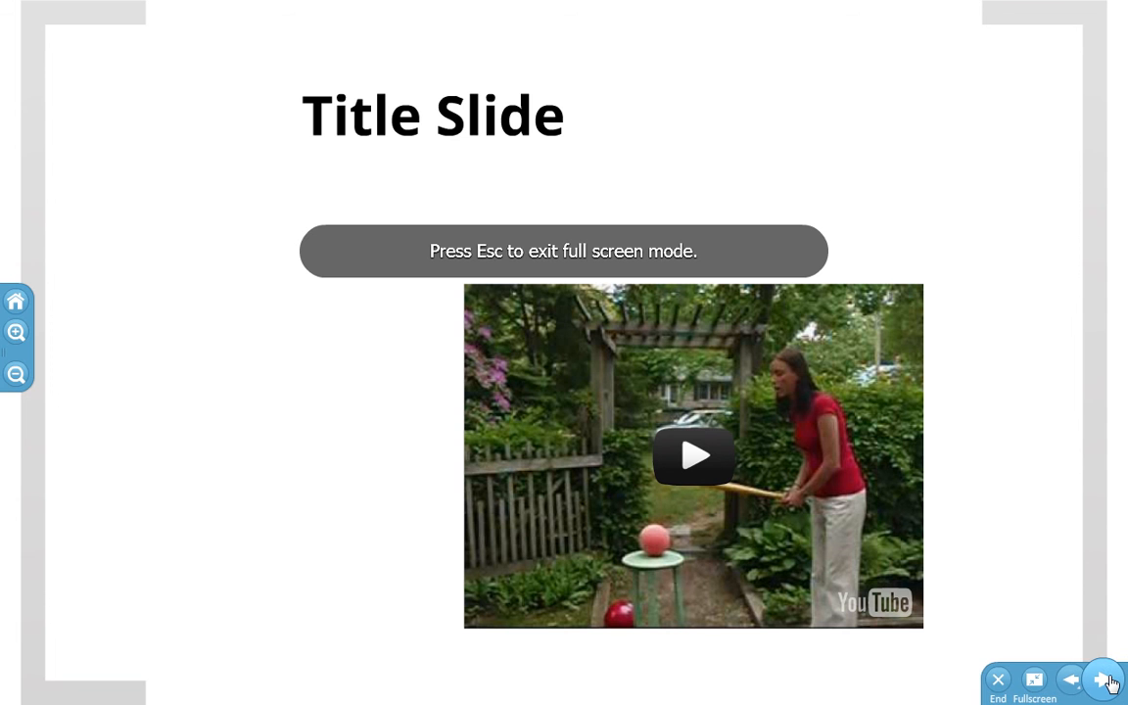
click(1104, 679)
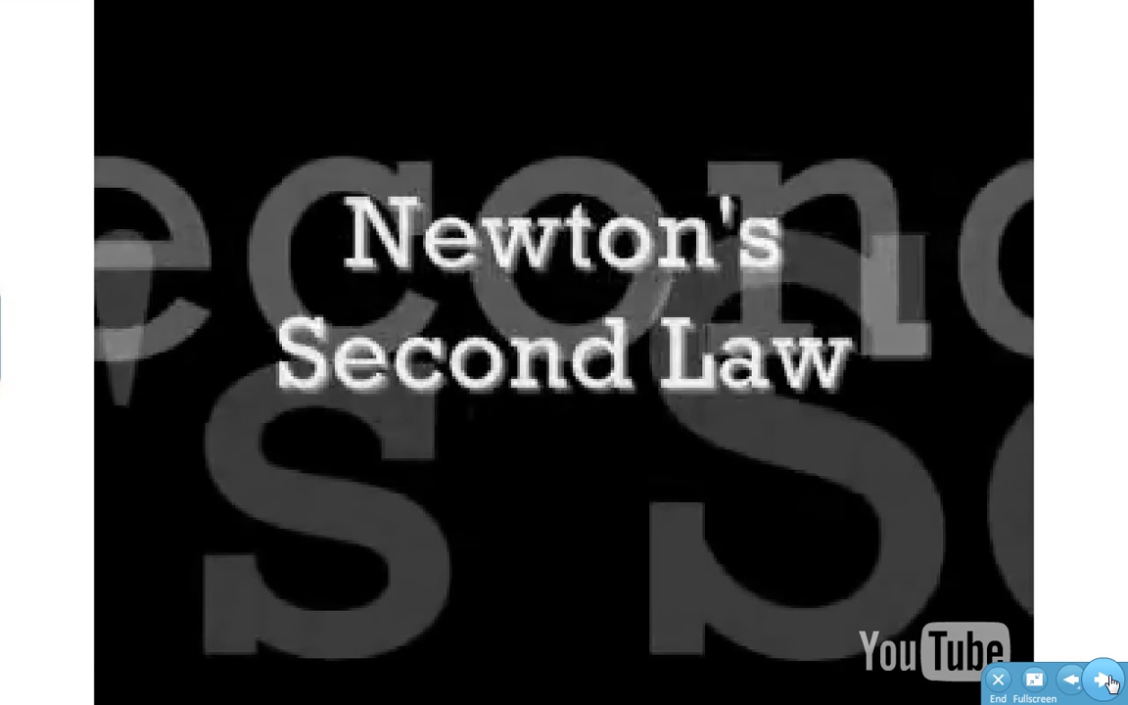
click(1104, 680)
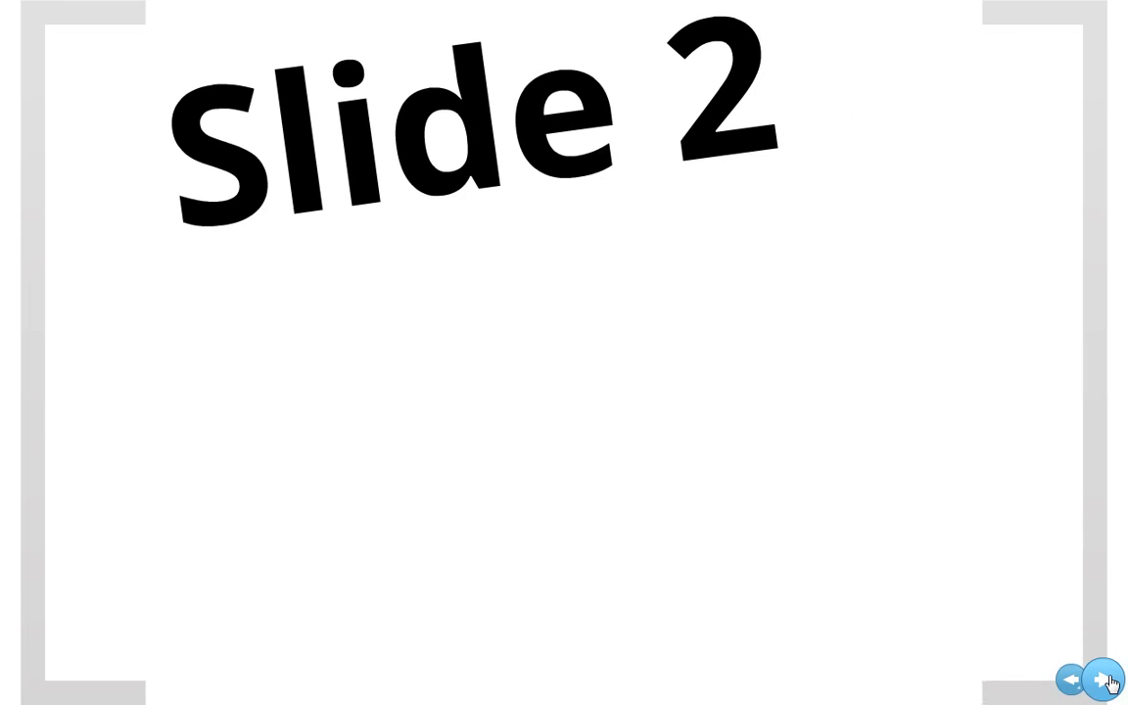
click(996, 682)
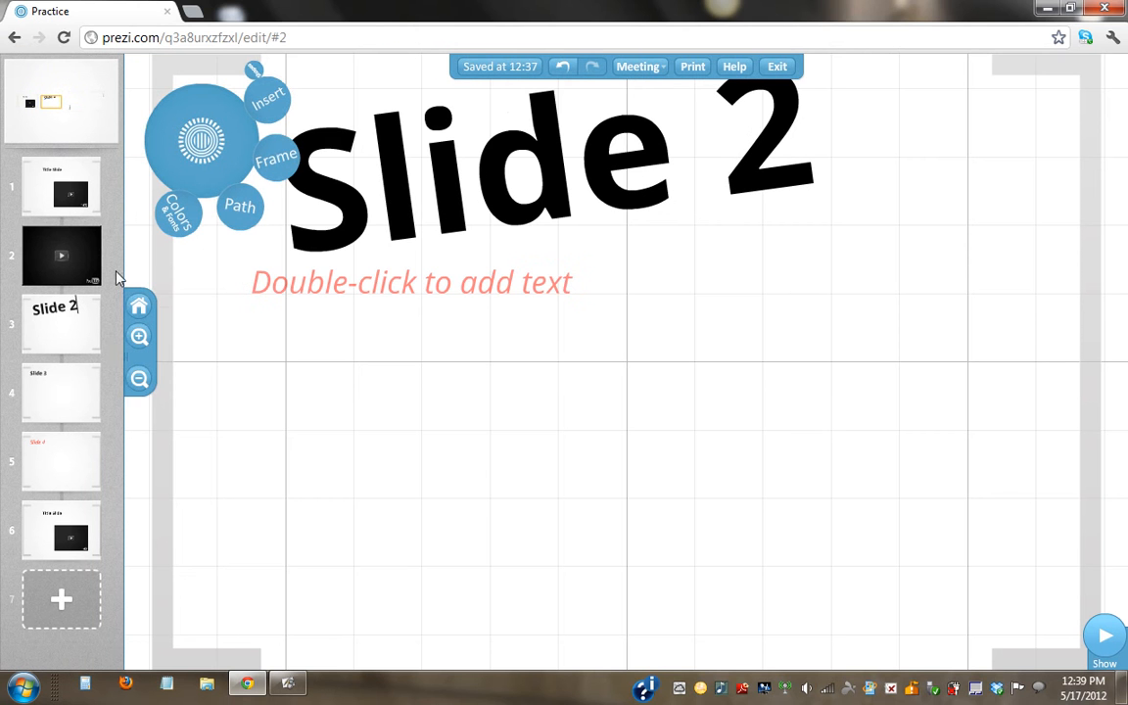
Try to insert an image file from the computer
click(140, 383)
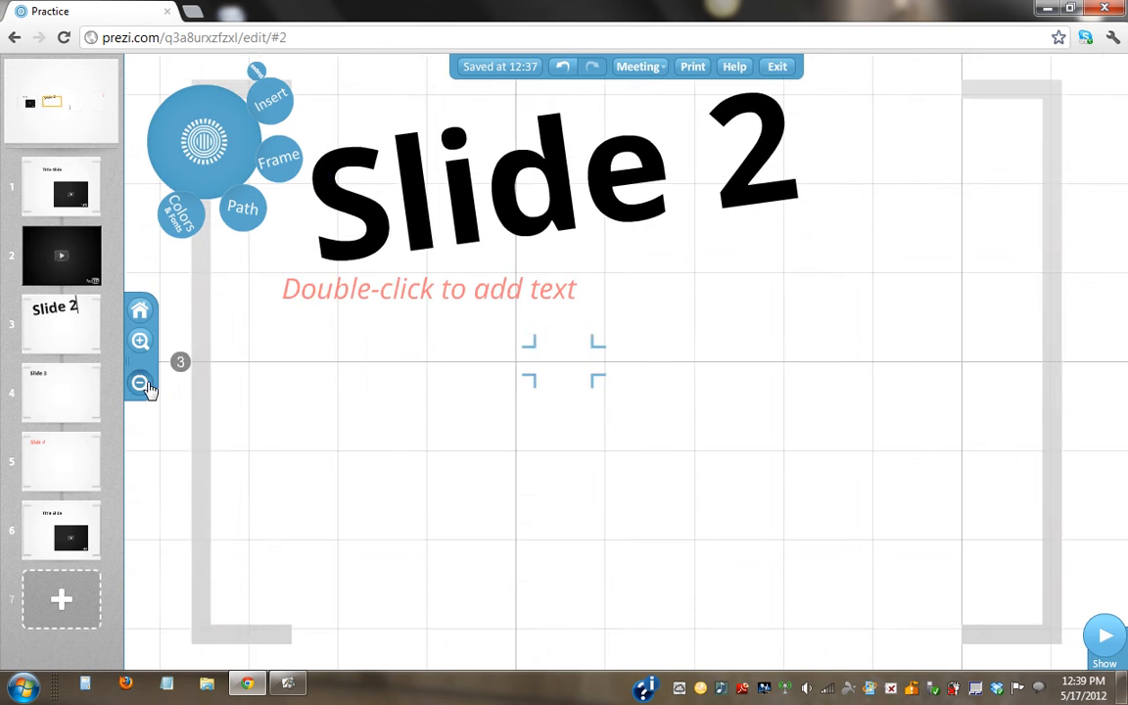
click(265, 119)
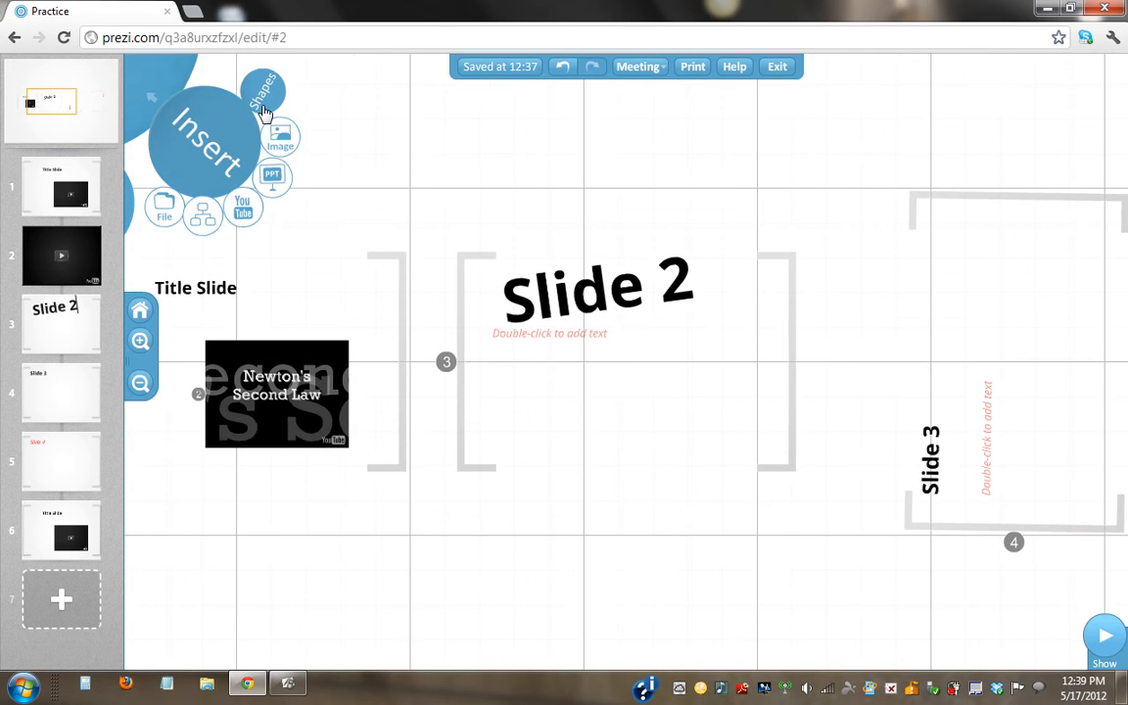
click(282, 142)
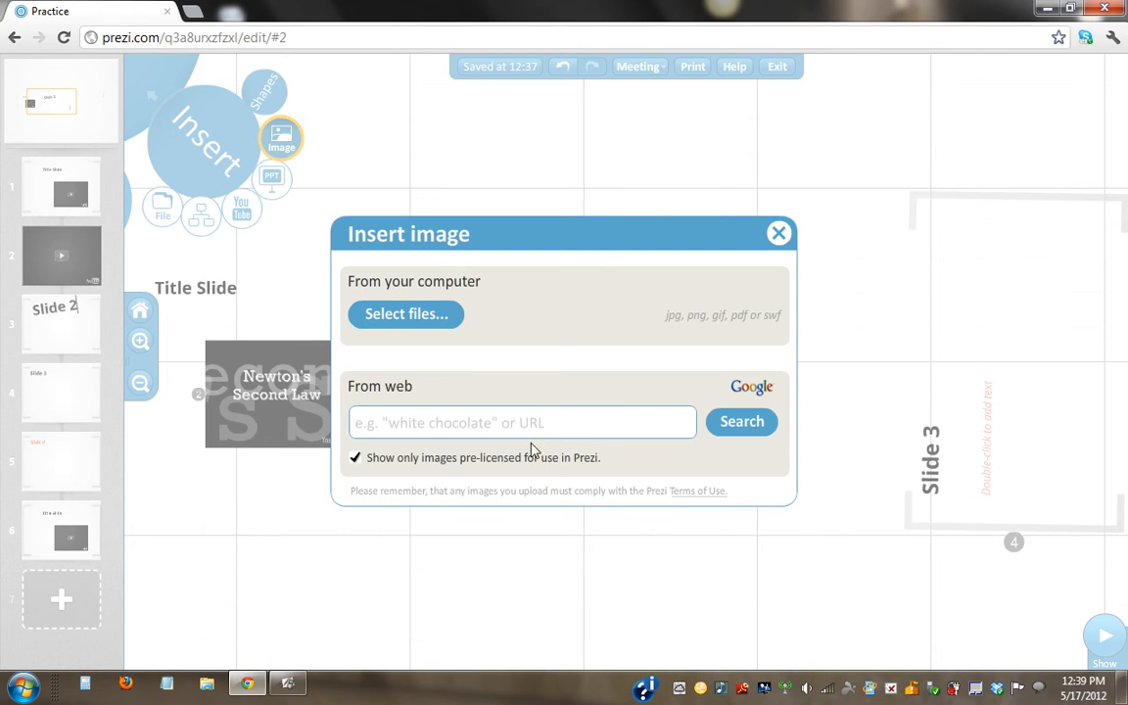
click(409, 315)
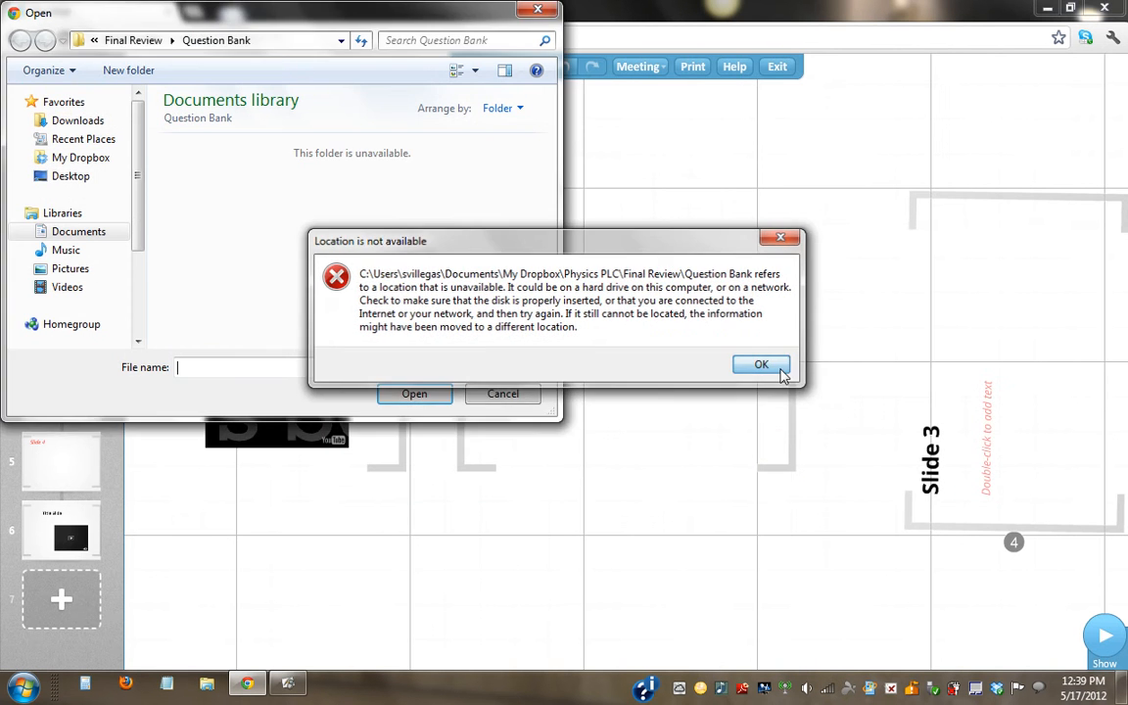
click(779, 367)
click(537, 12)
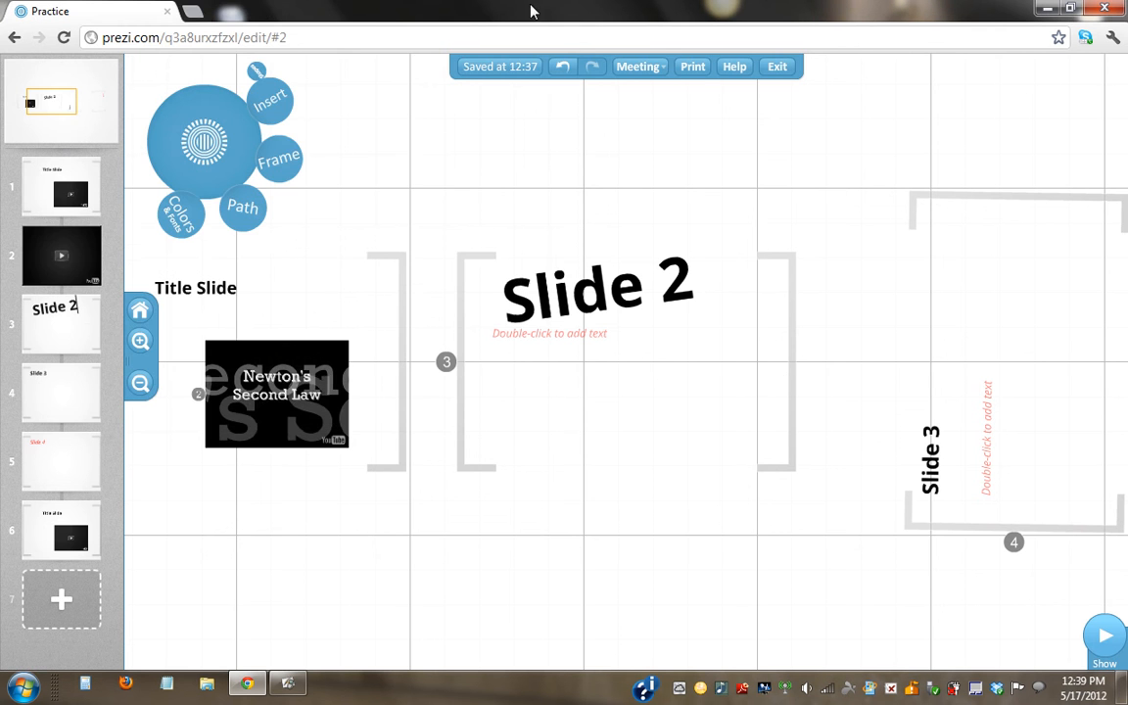
Open google.com in a new browser tab and search Google Images for "physics"
click(192, 11)
text(google.com)
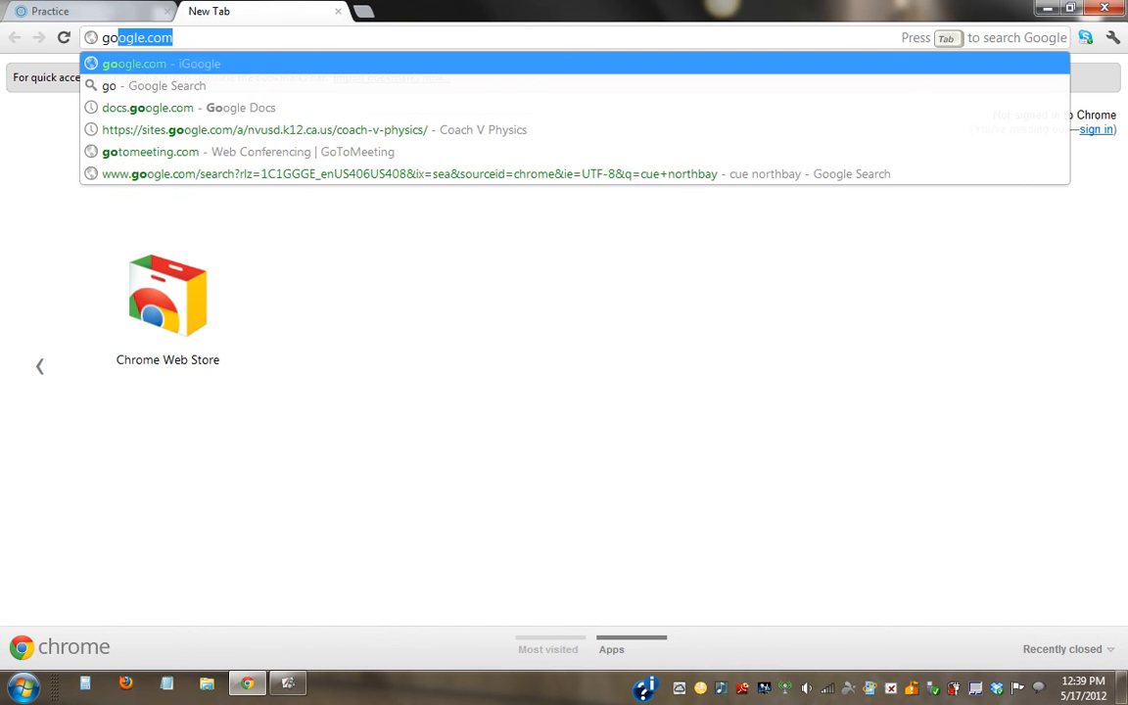
key(Return)
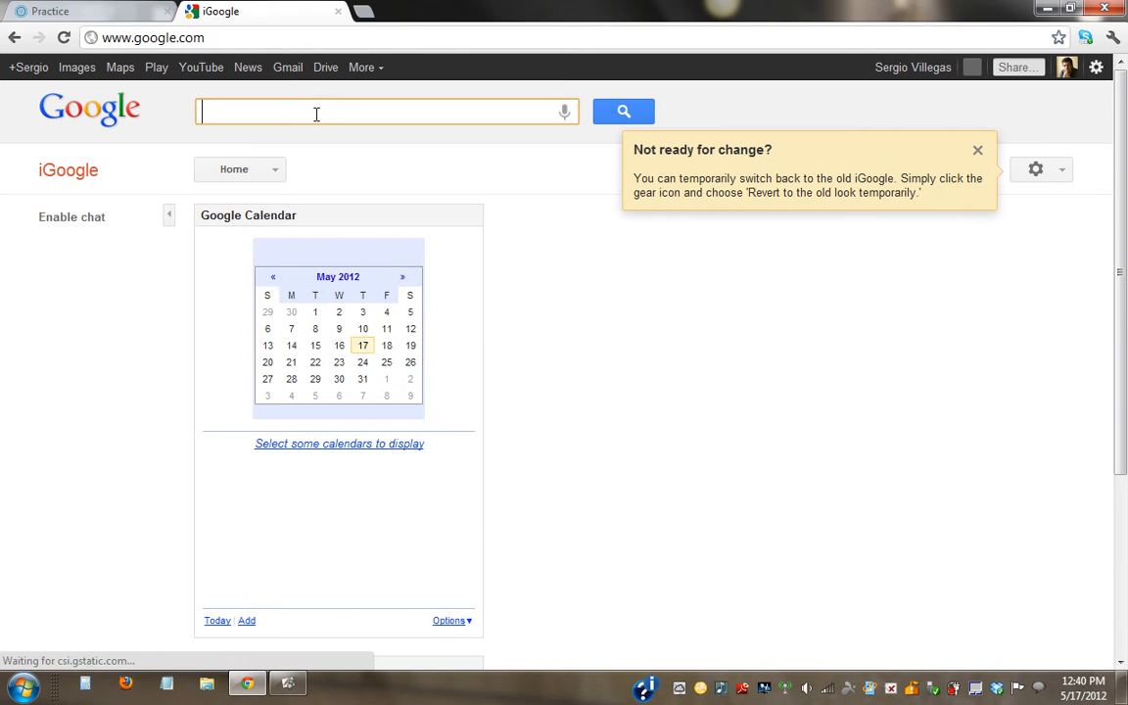
text(physics)
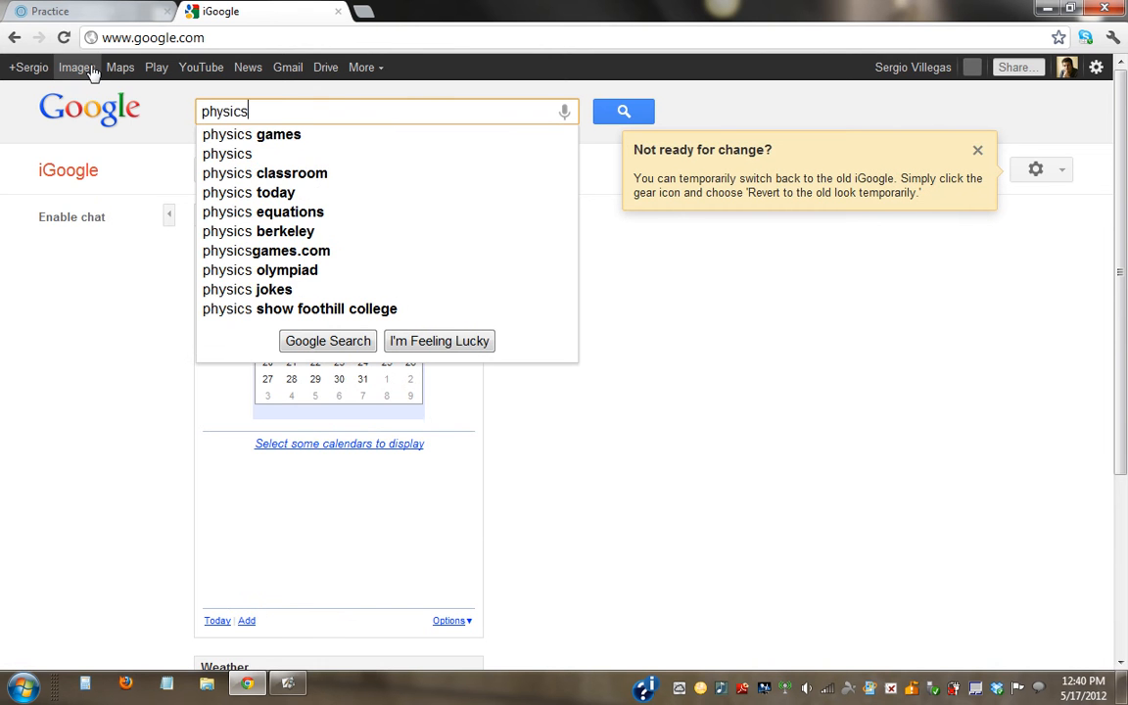
click(90, 67)
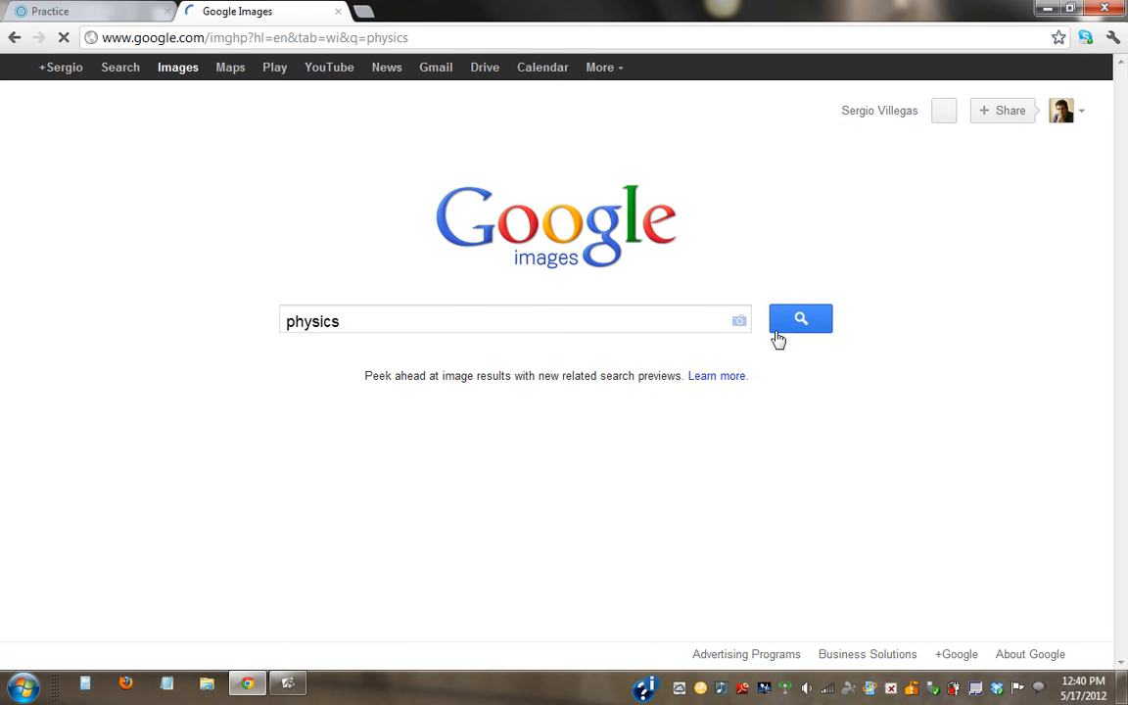
click(785, 337)
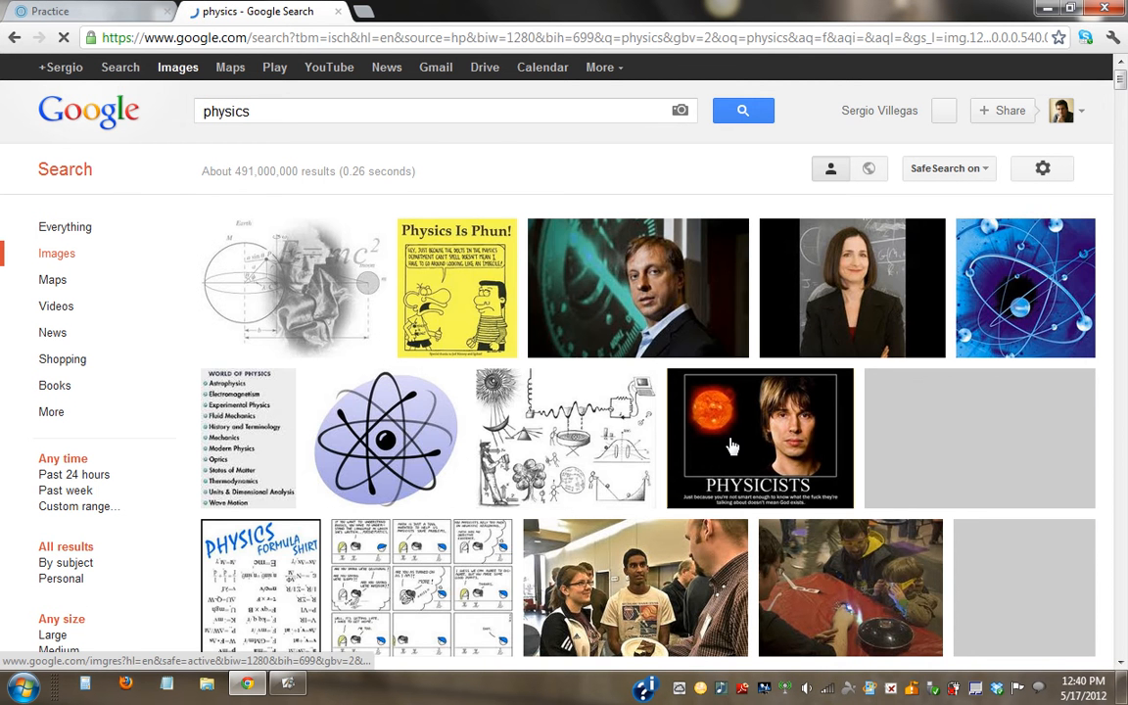
Open the "Physicists" poster from the image results and copy the result page's web address
right_click(732, 446)
key(Escape)
click(732, 446)
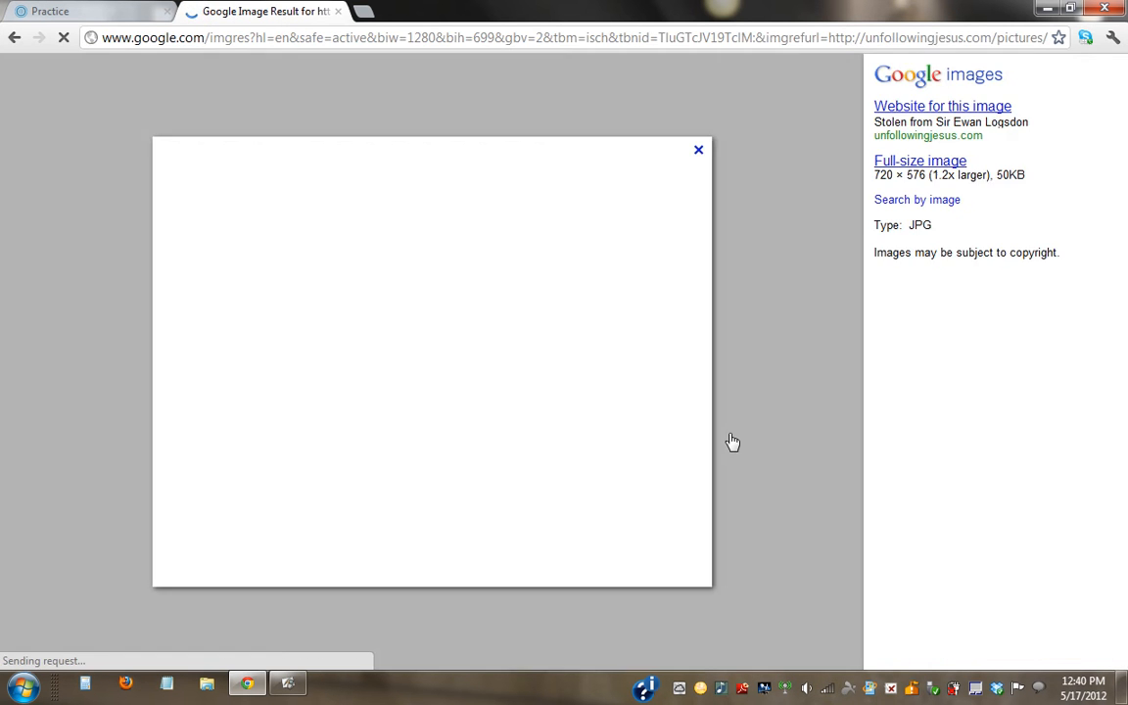
click(457, 37)
right_click(458, 37)
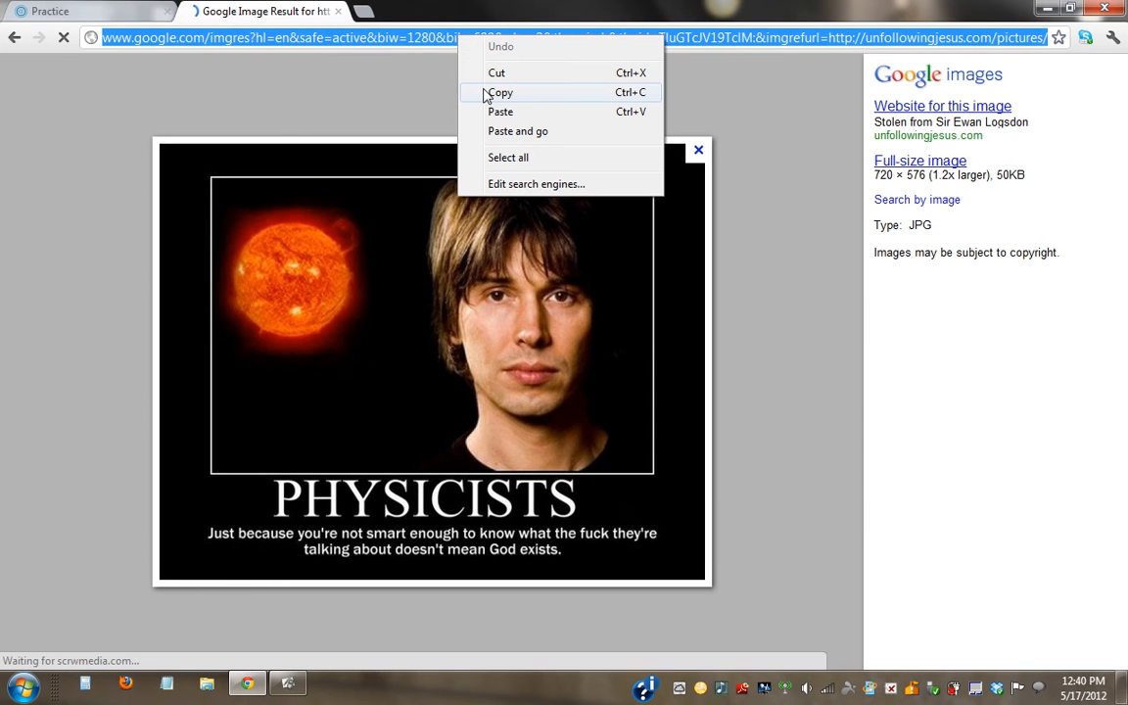
click(469, 88)
Return to the prezi, try to insert an image from the copied web address, and close the image result tab
click(121, 14)
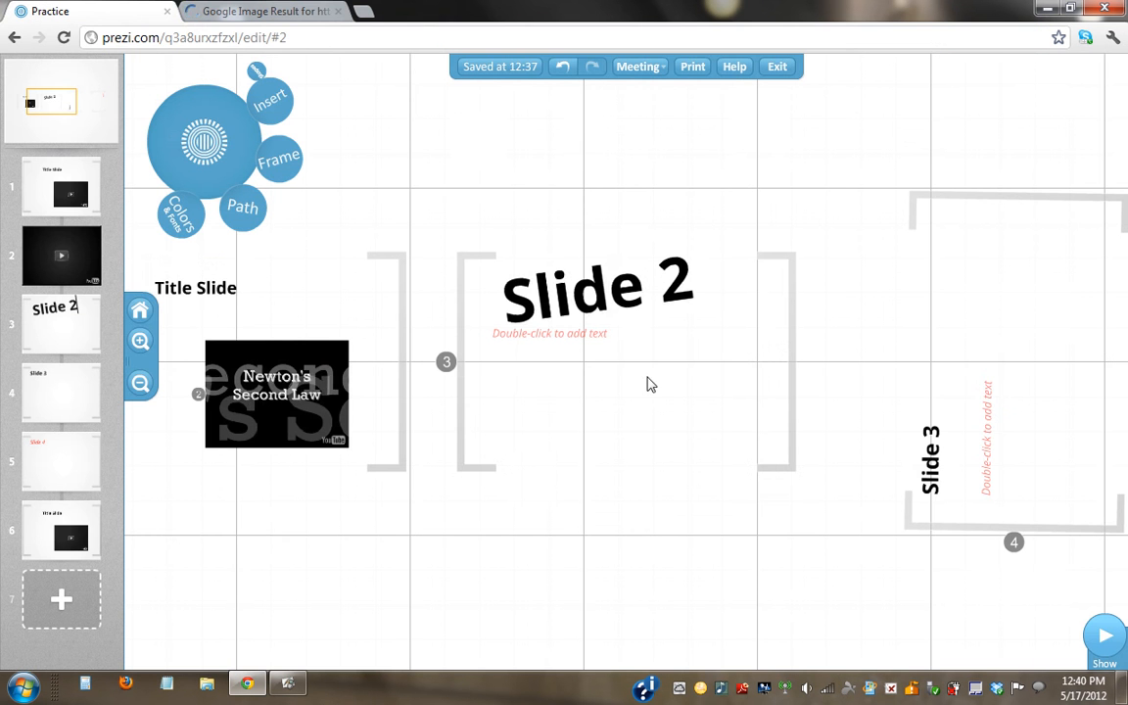
double_click(546, 360)
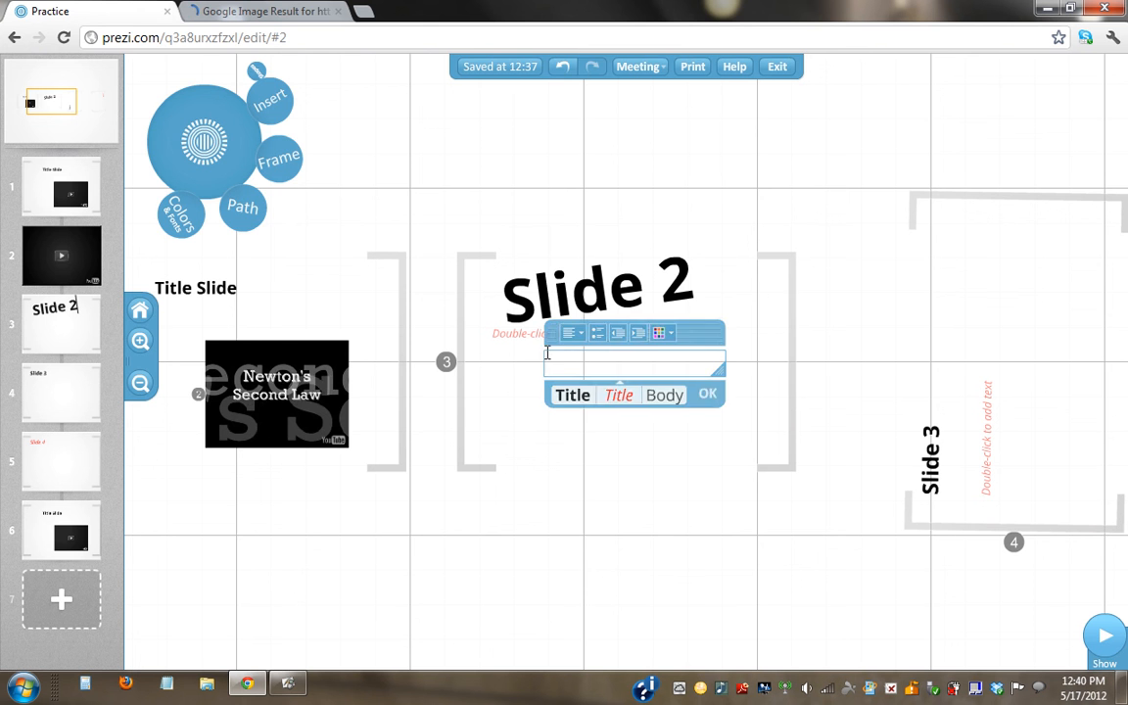
click(277, 117)
click(283, 140)
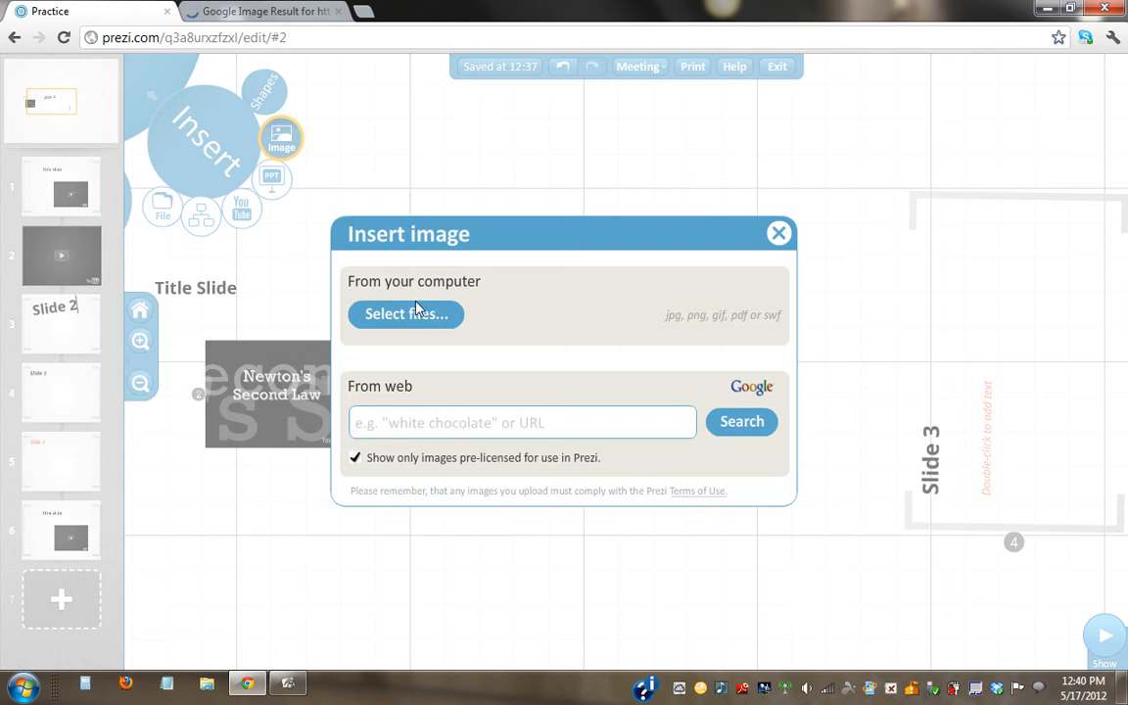
right_click(412, 428)
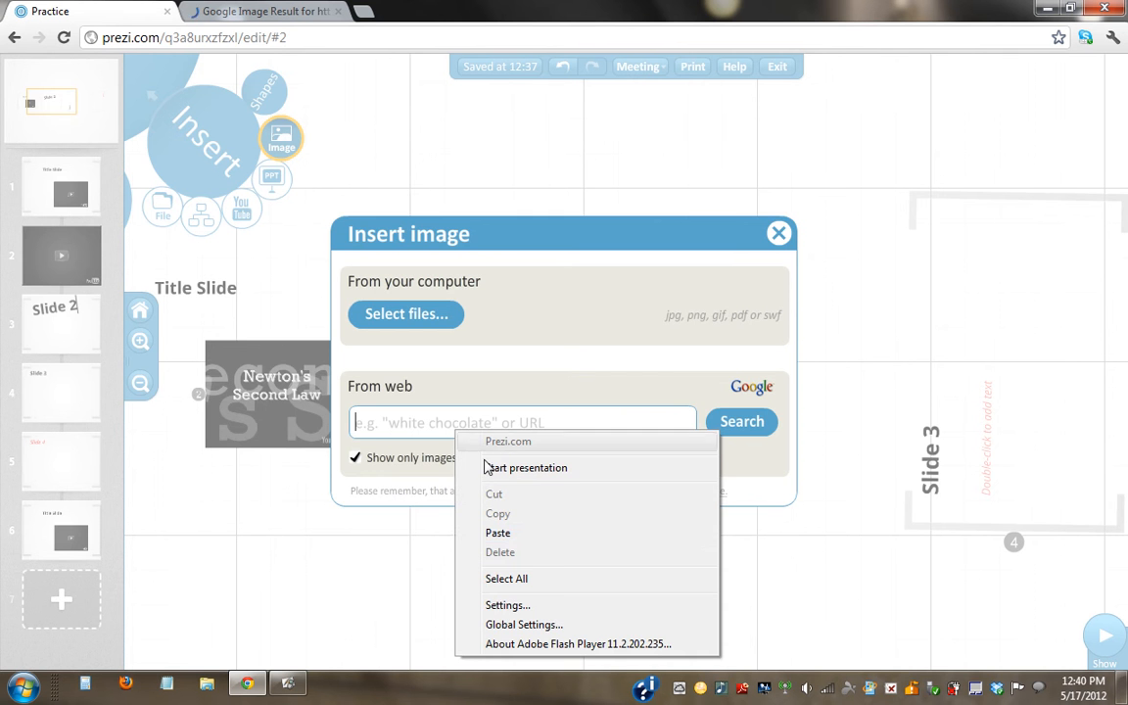
click(504, 536)
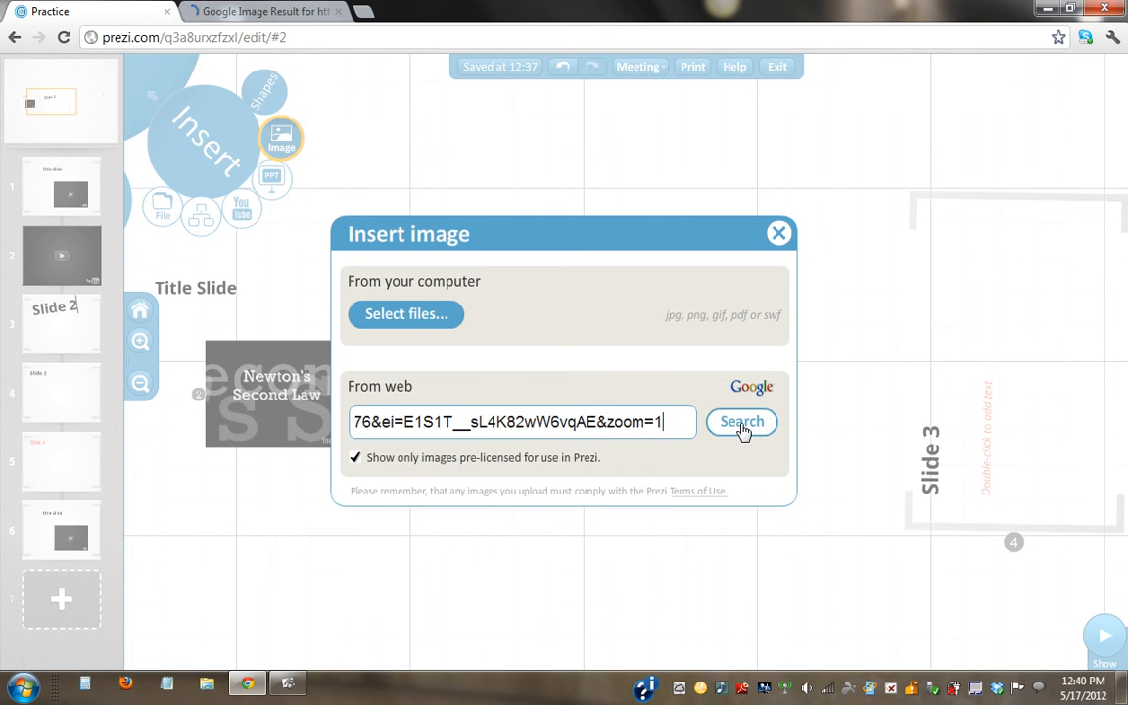
click(745, 424)
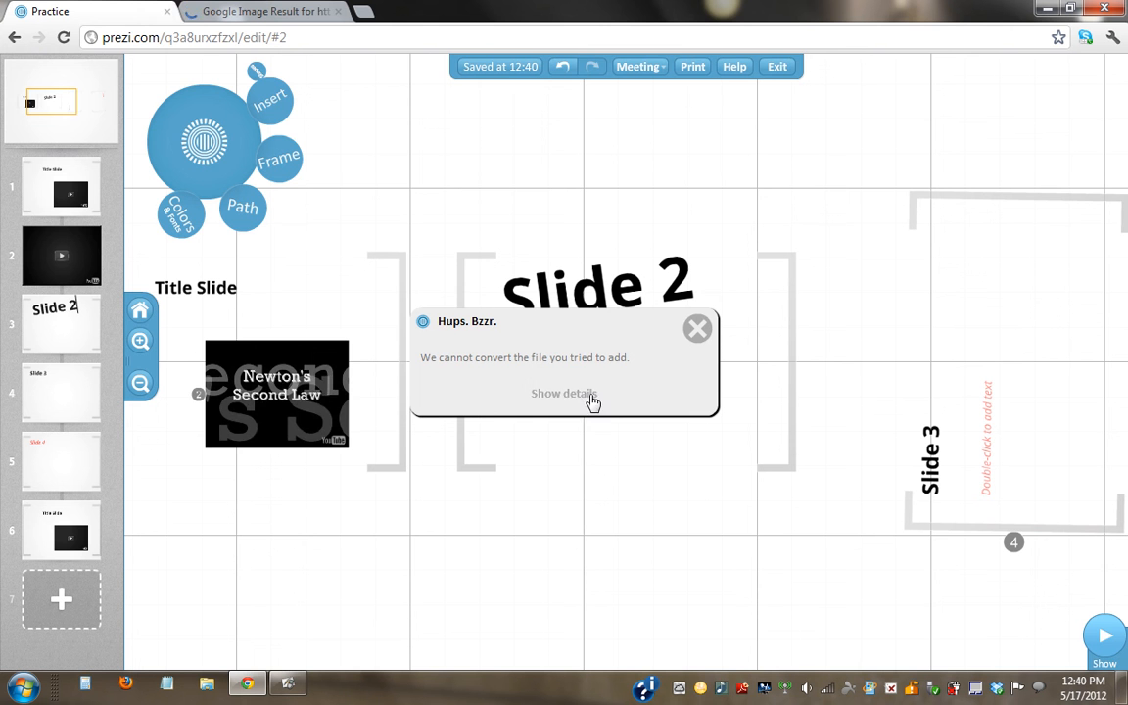
click(698, 328)
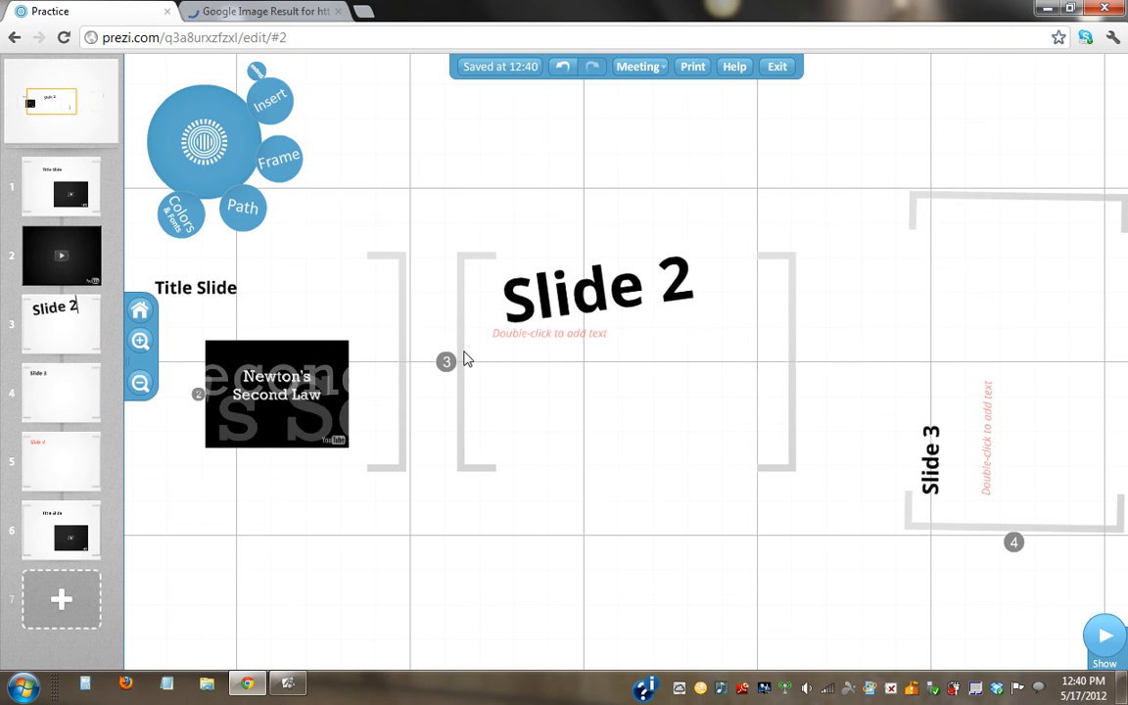
click(271, 9)
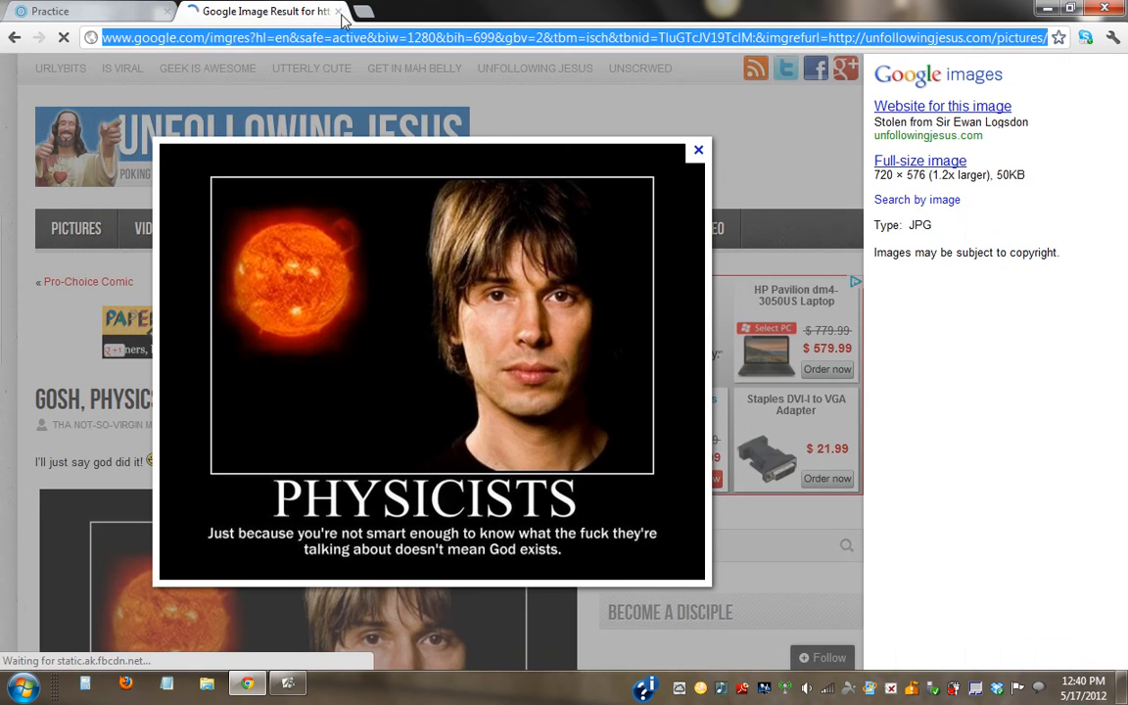
click(338, 11)
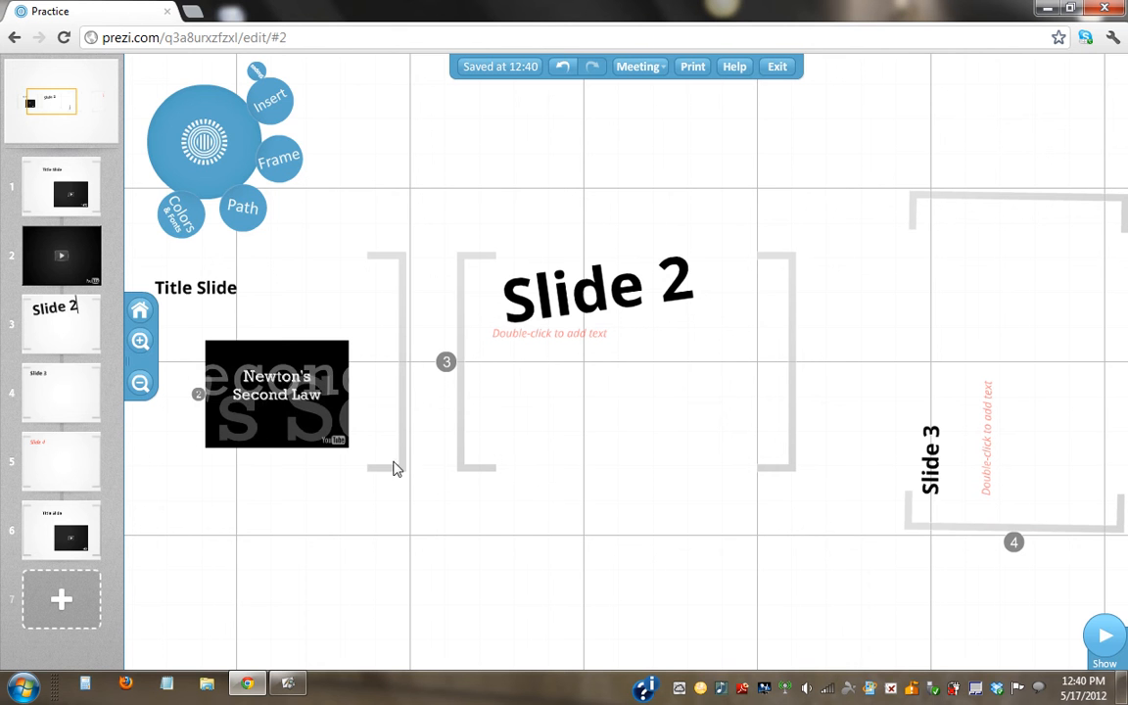
click(260, 102)
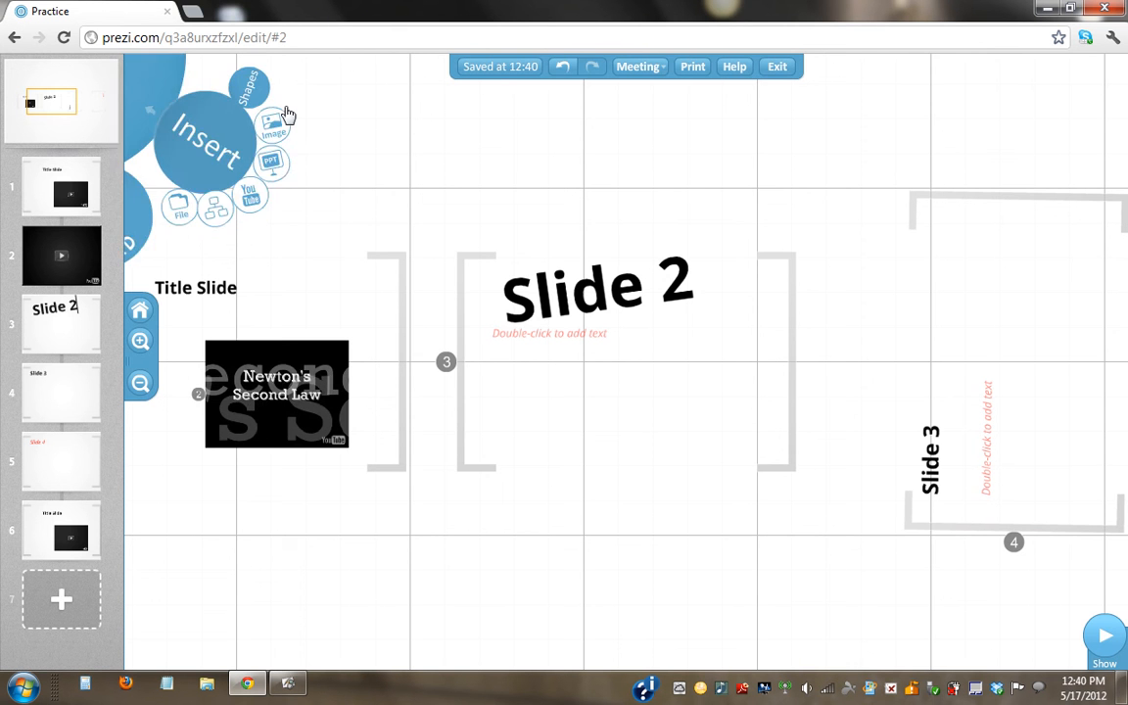
click(290, 142)
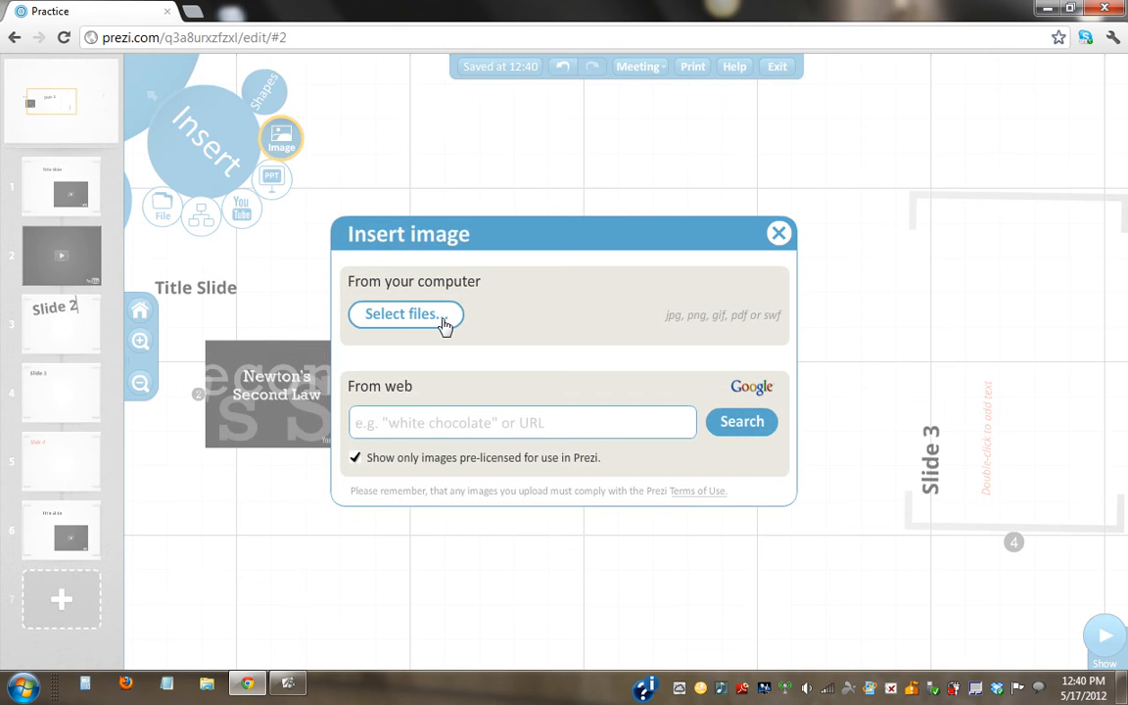
click(787, 237)
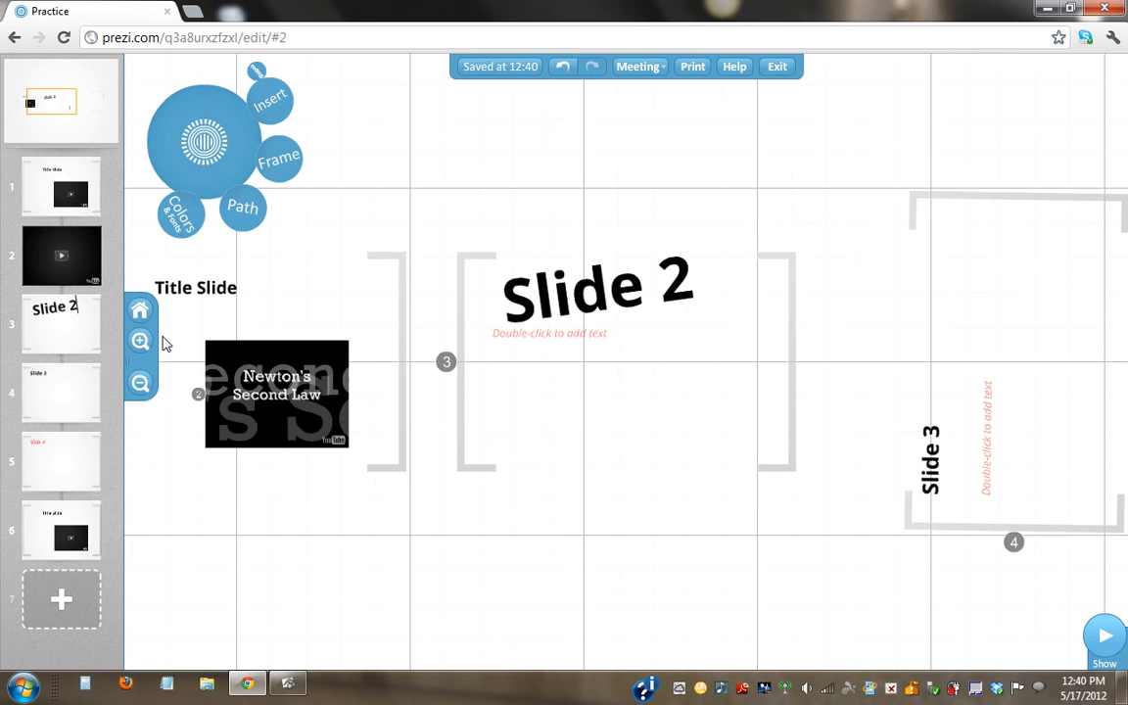
Fill the body text placeholder of the Slide 2 frame with "What is 2 + 2 ?"
click(575, 335)
click(507, 362)
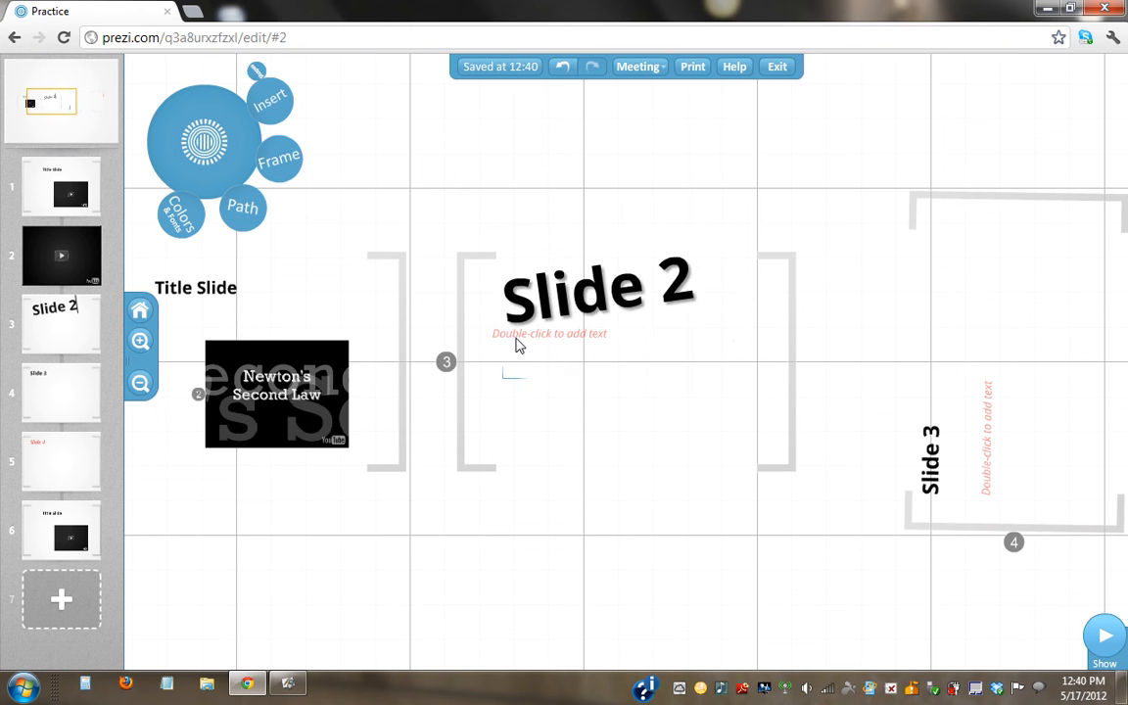
drag(508, 339, 530, 355)
double_click(528, 362)
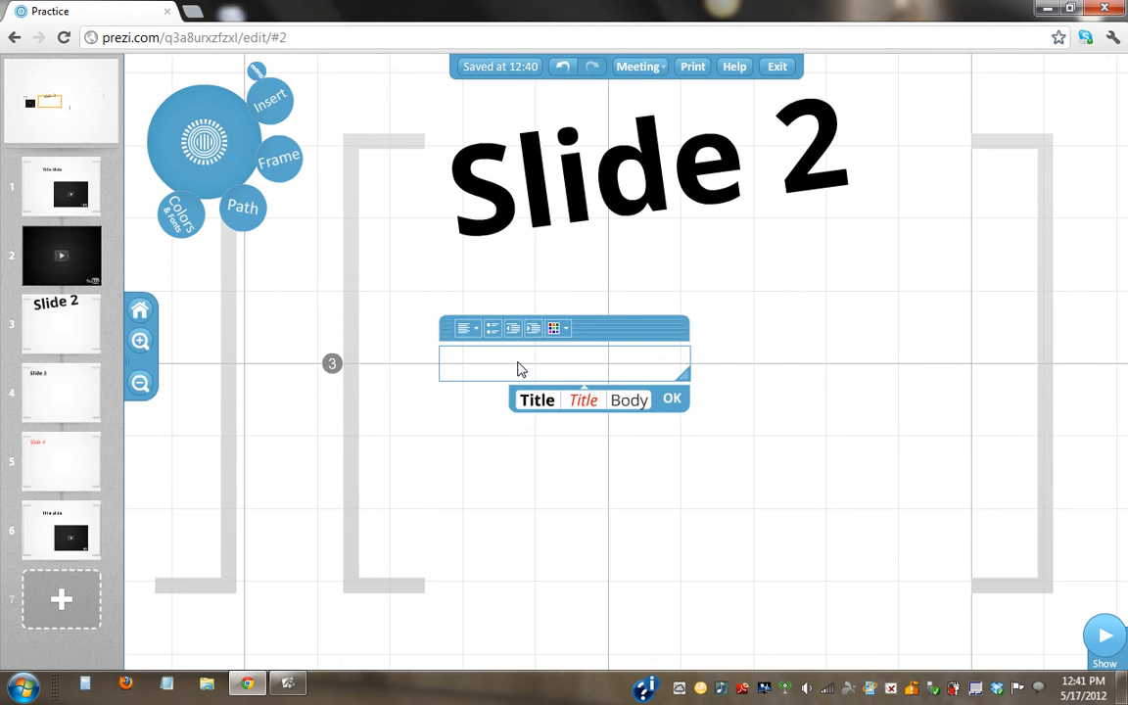
text(What is 2 + 2 ?)
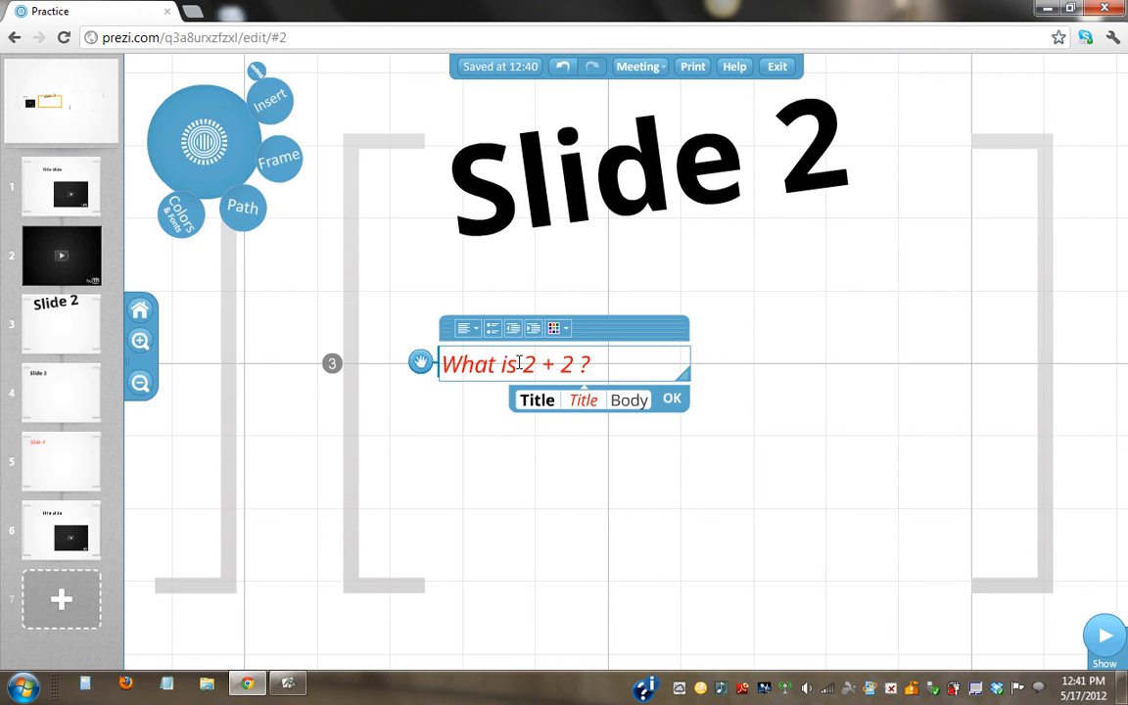
click(674, 401)
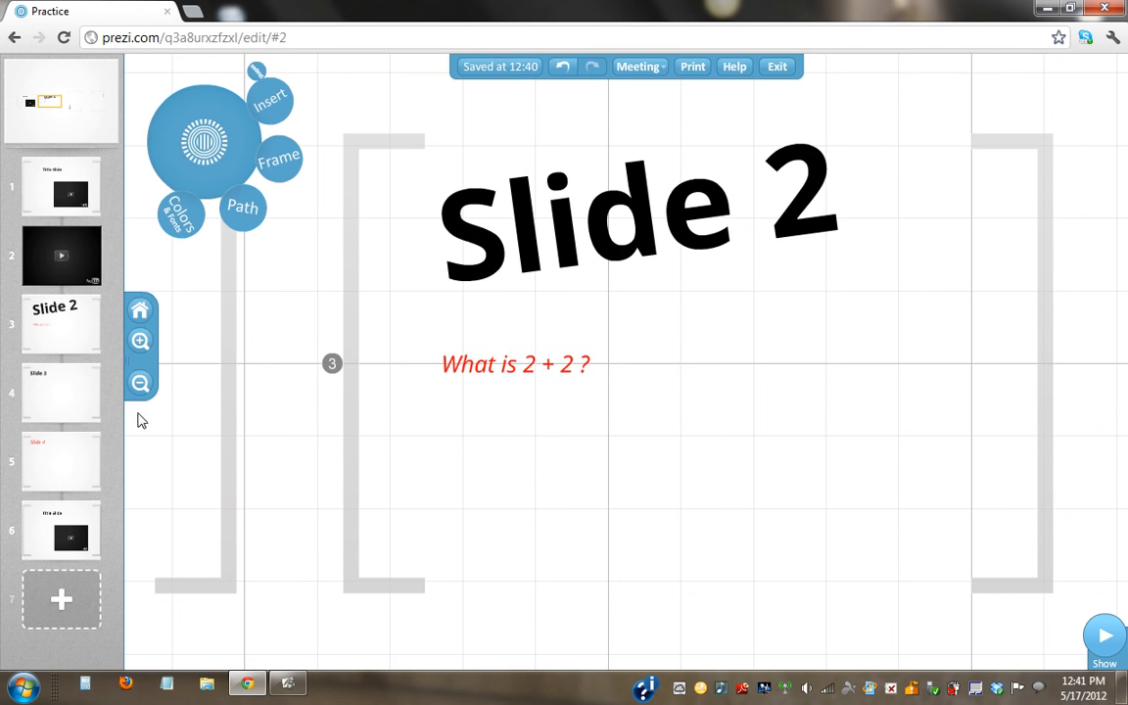
Examine the question text in the Slide 2 frame from close up and from farther away
click(140, 383)
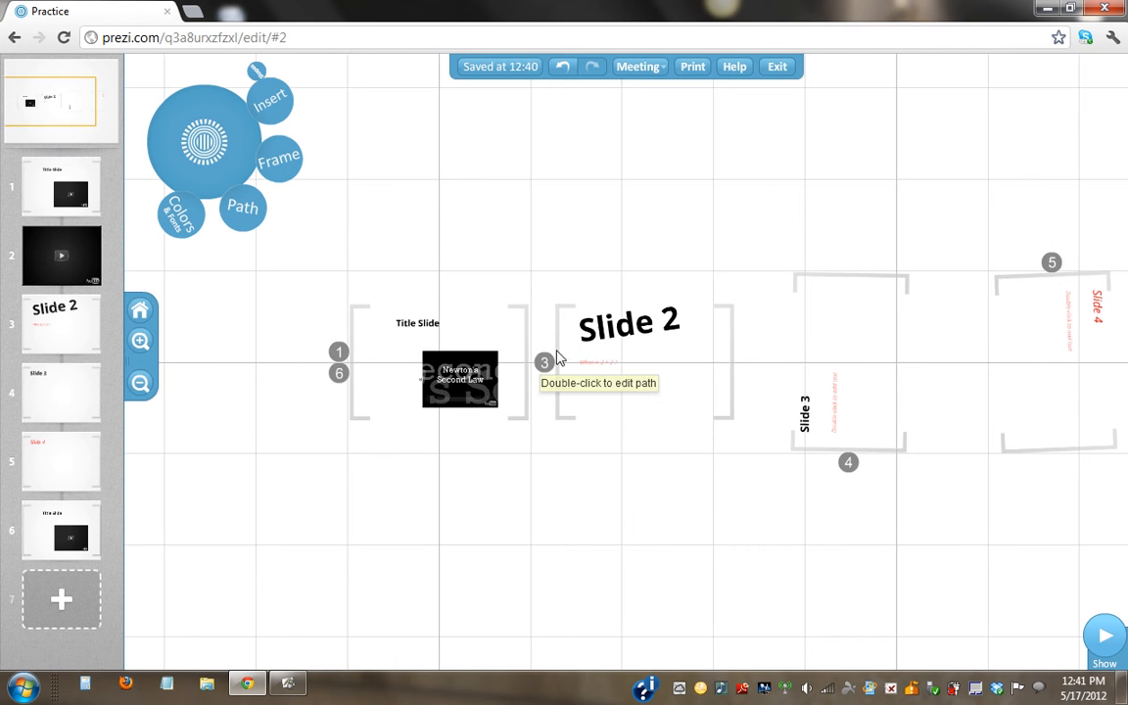
click(599, 372)
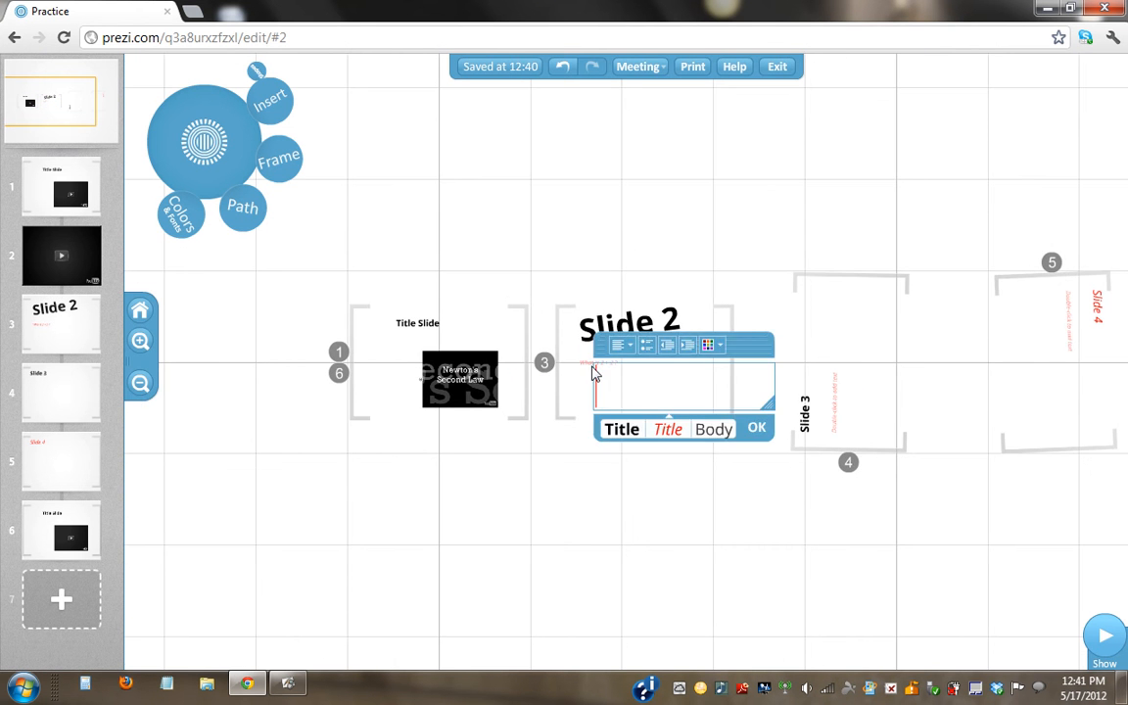
click(588, 369)
click(699, 507)
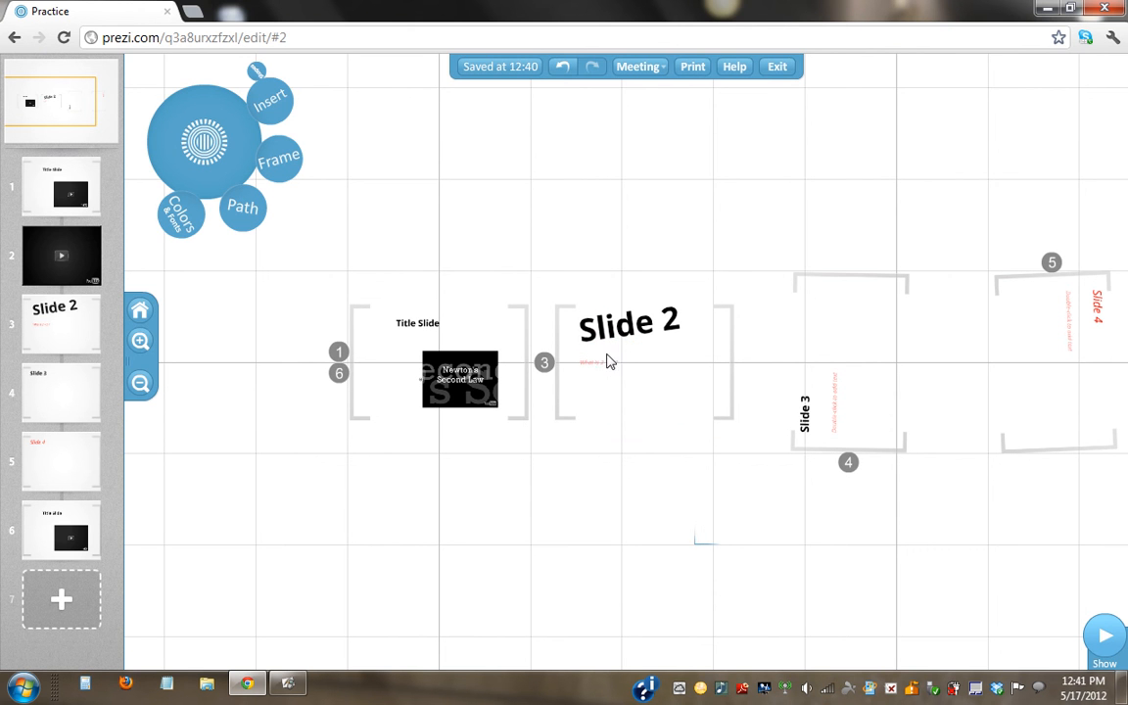
click(138, 342)
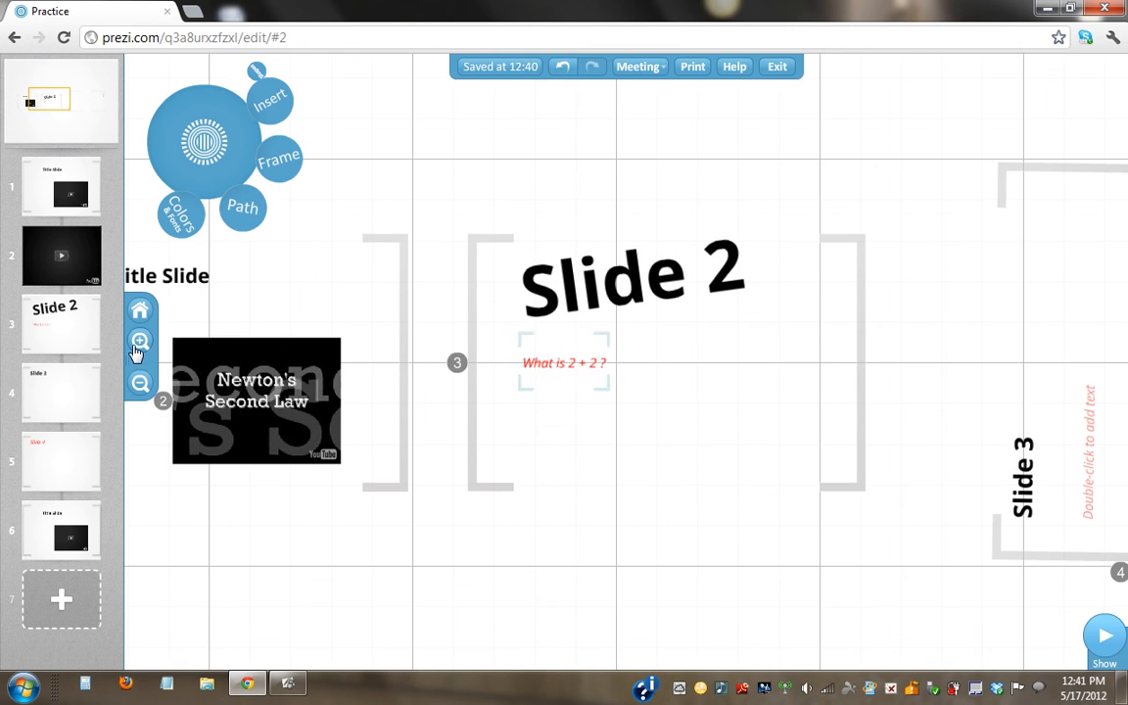
click(554, 367)
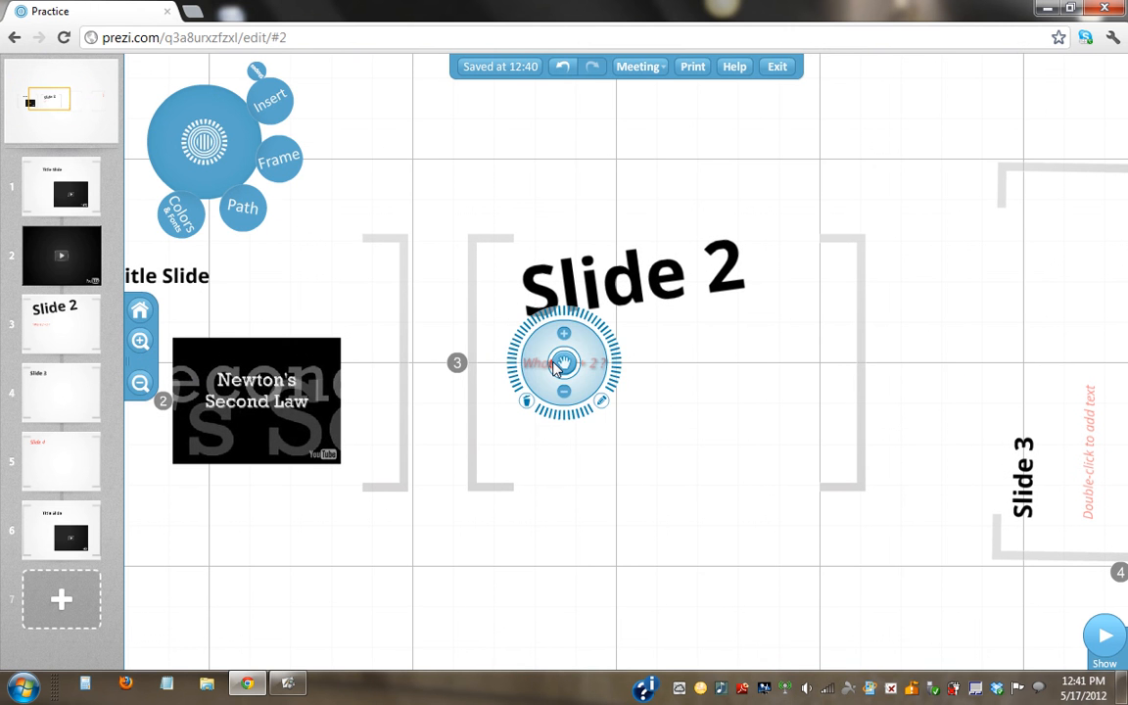
click(578, 580)
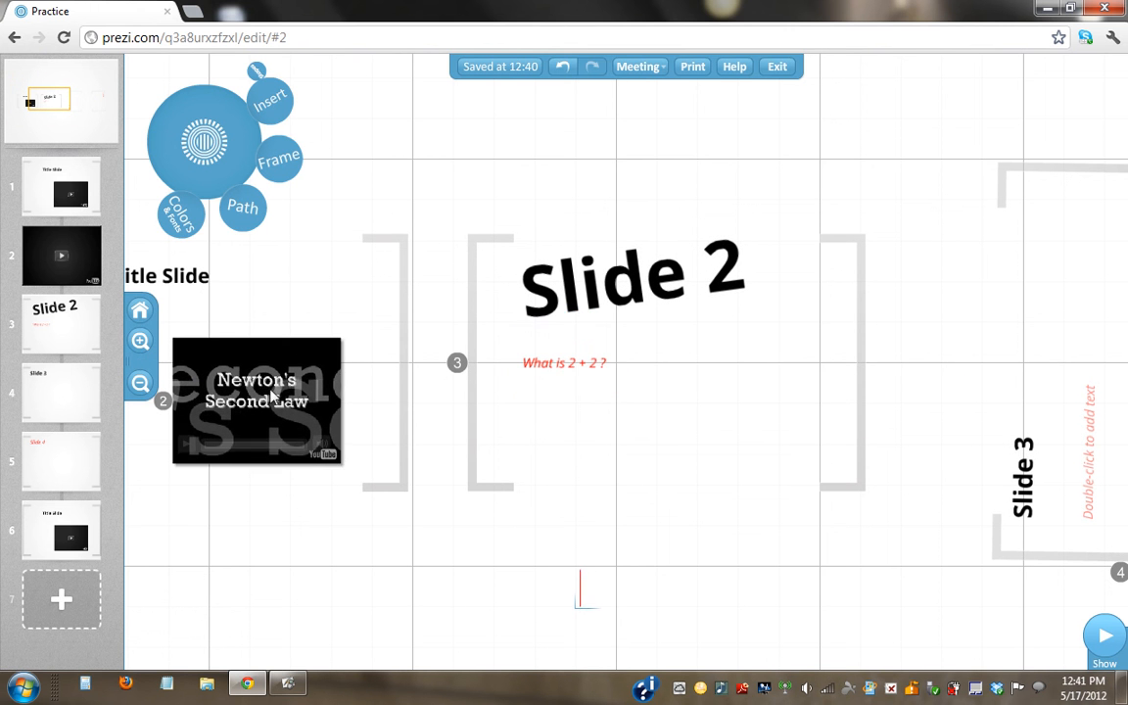
click(143, 343)
click(149, 354)
click(149, 353)
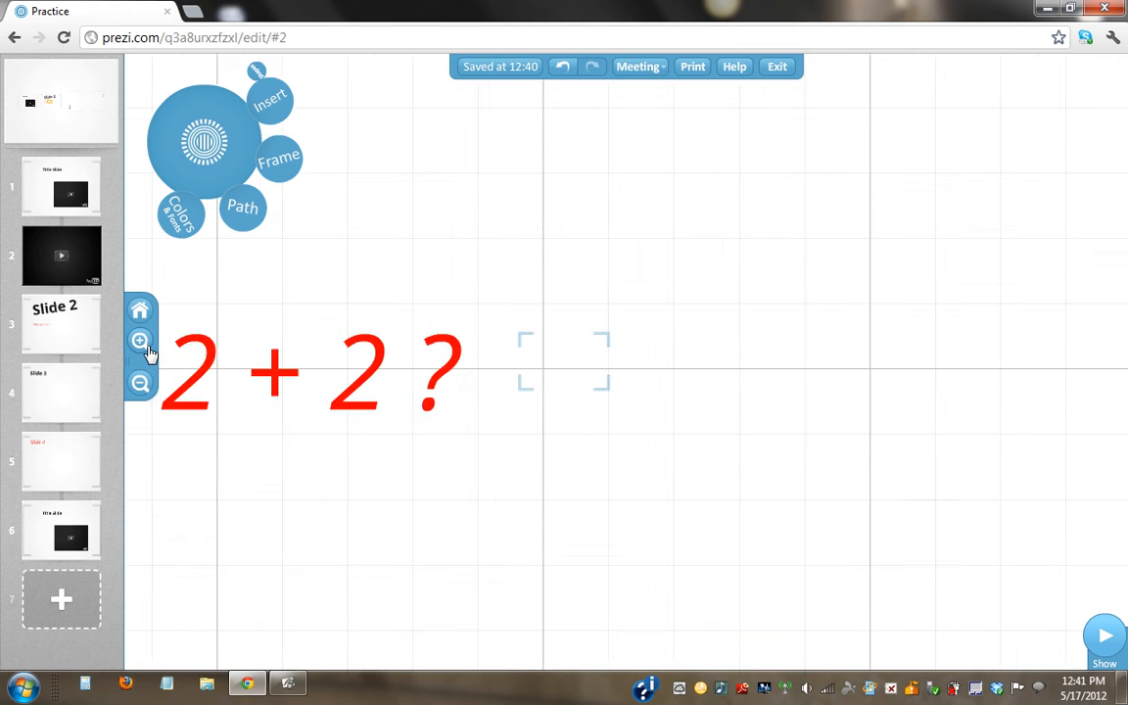
click(148, 354)
double_click(244, 397)
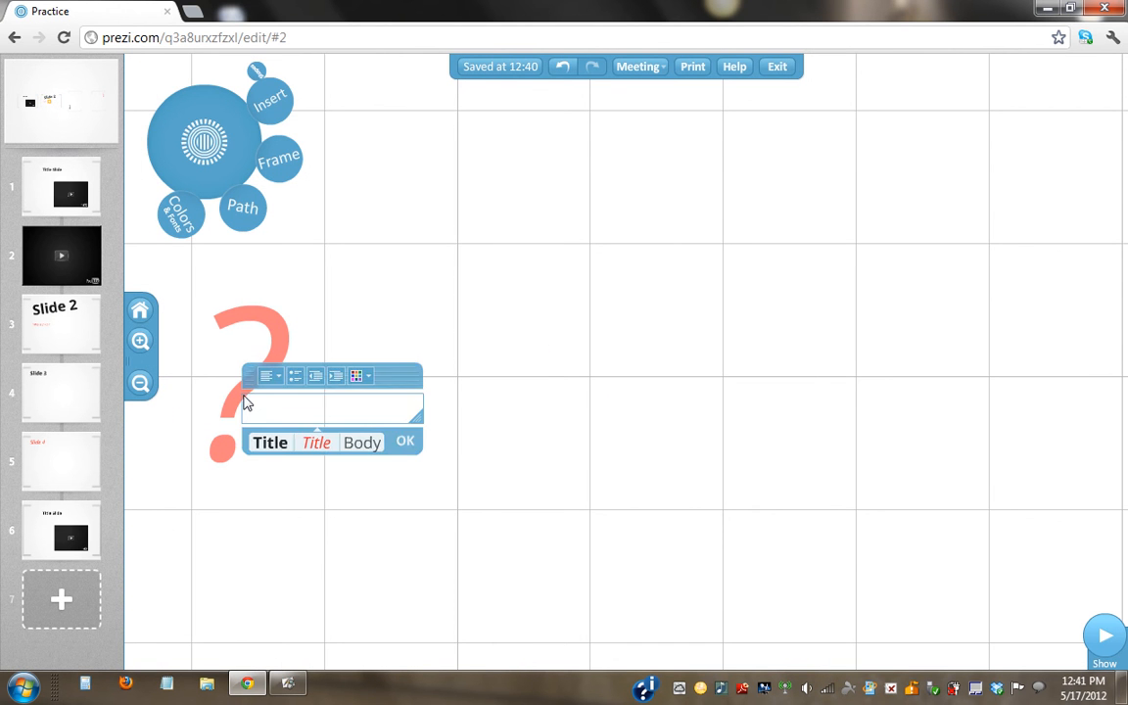
click(141, 387)
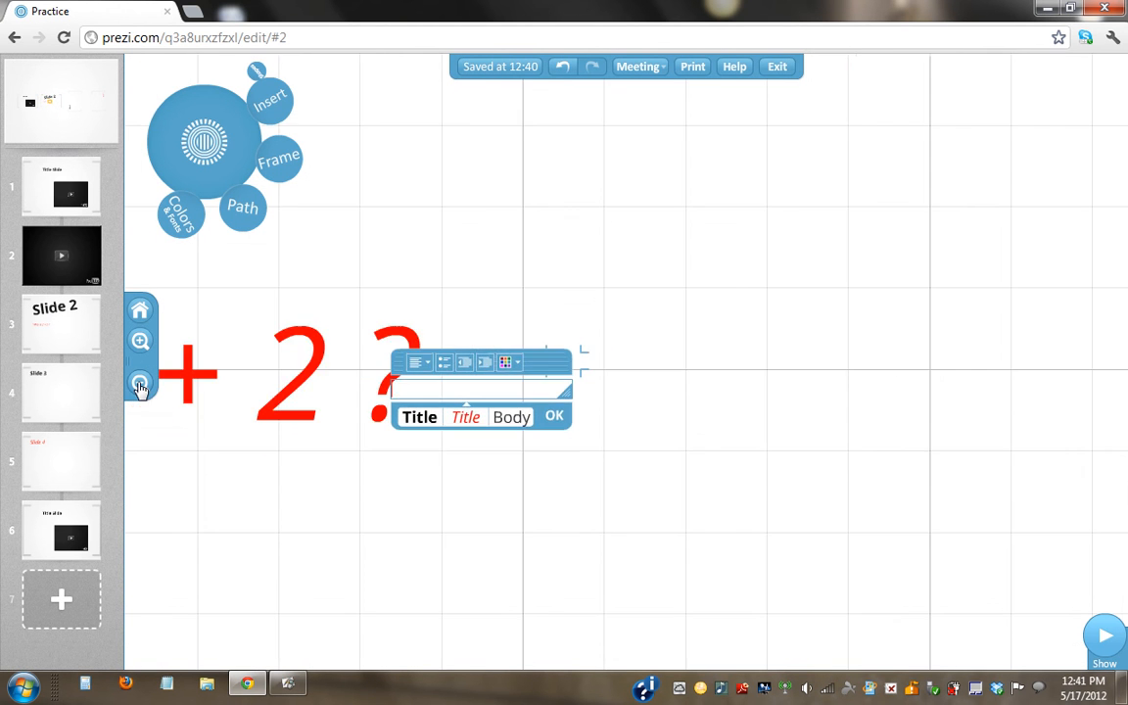
click(141, 387)
click(141, 387)
double_click(439, 494)
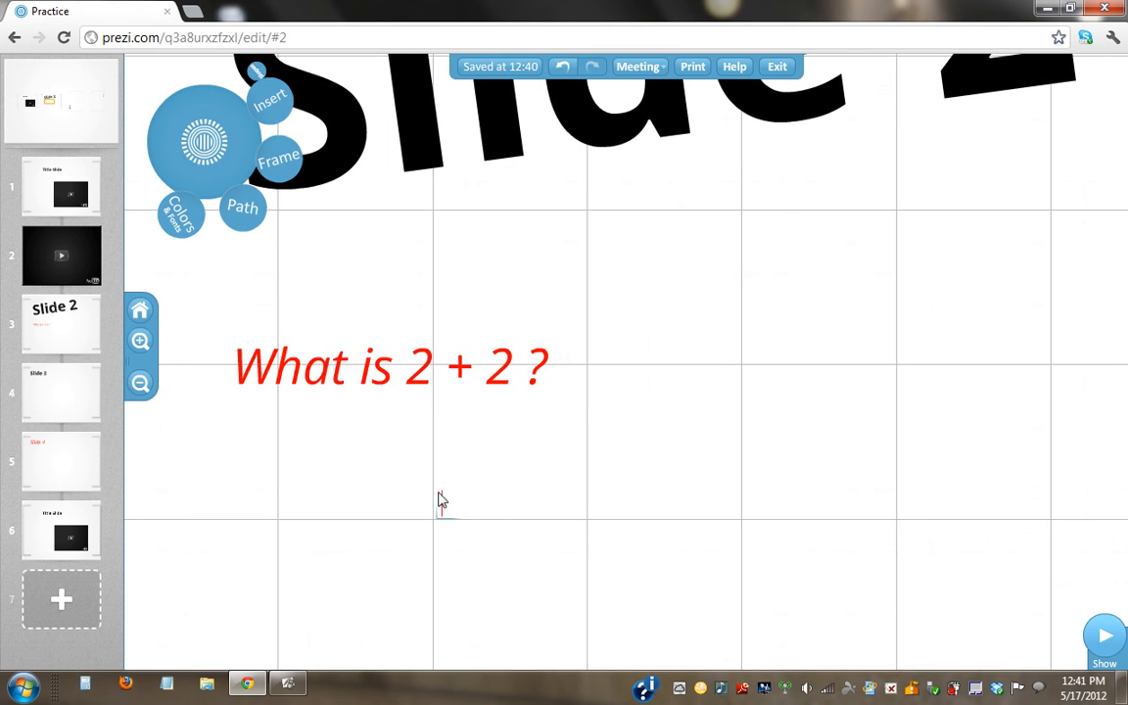
click(140, 386)
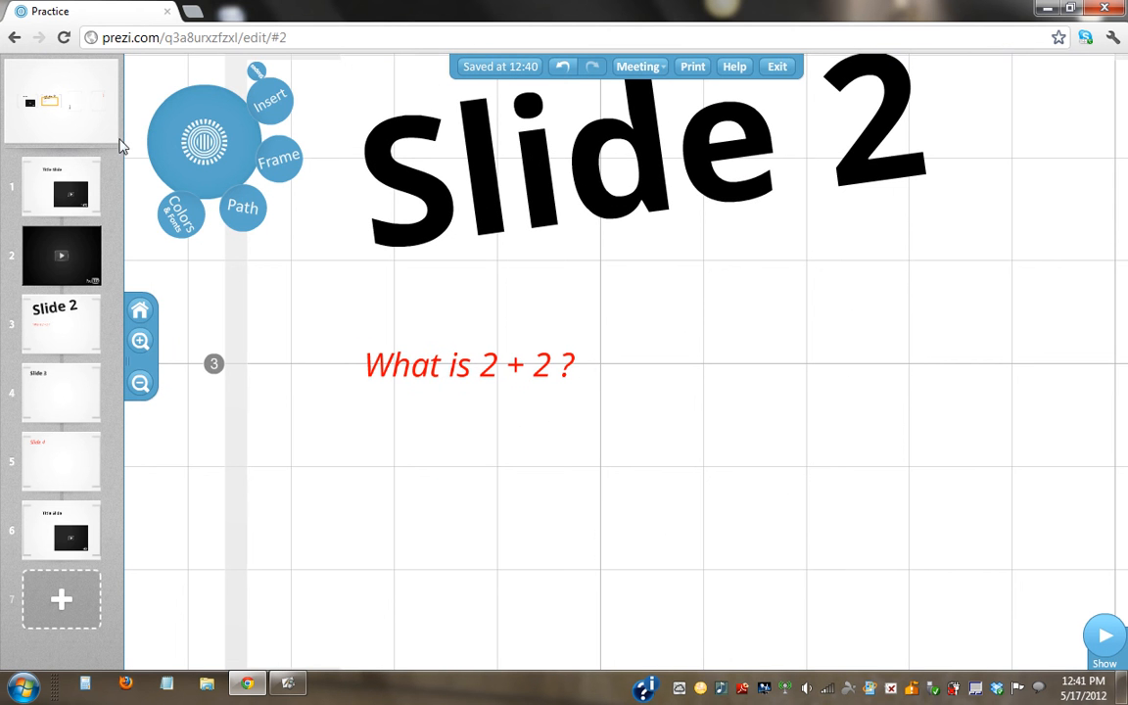
Add a title-and-text frame inside the Slide 2 frame, beside the question, and shrink it until it is tiny
click(67, 609)
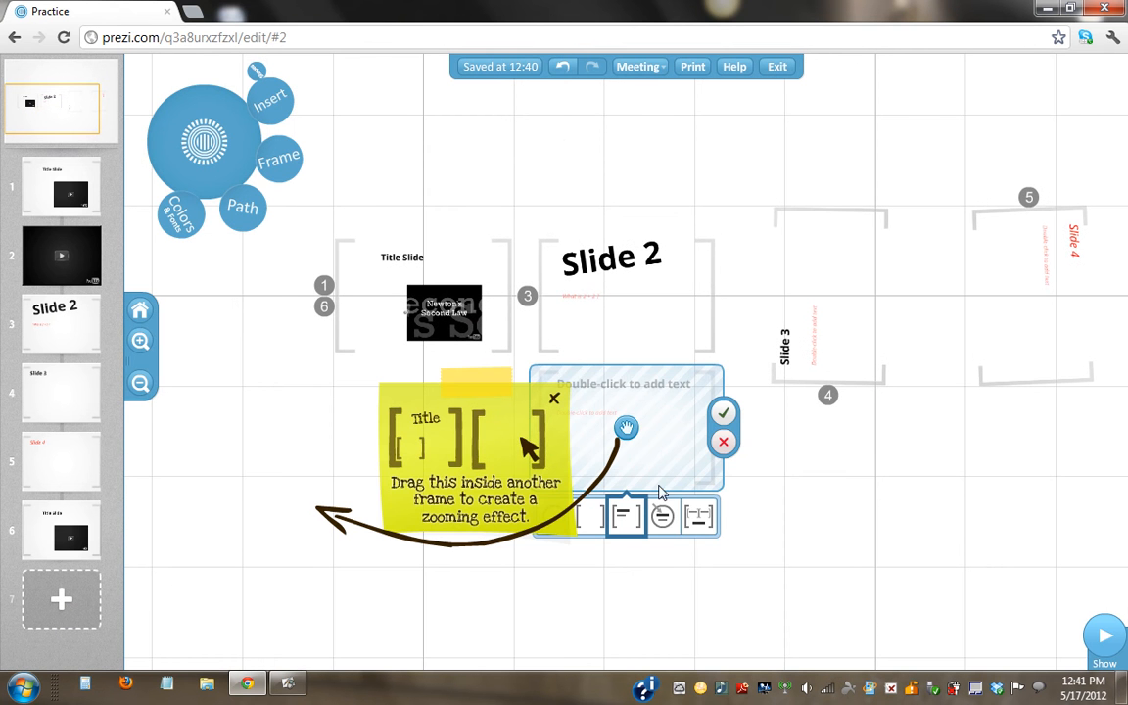
drag(632, 437, 672, 299)
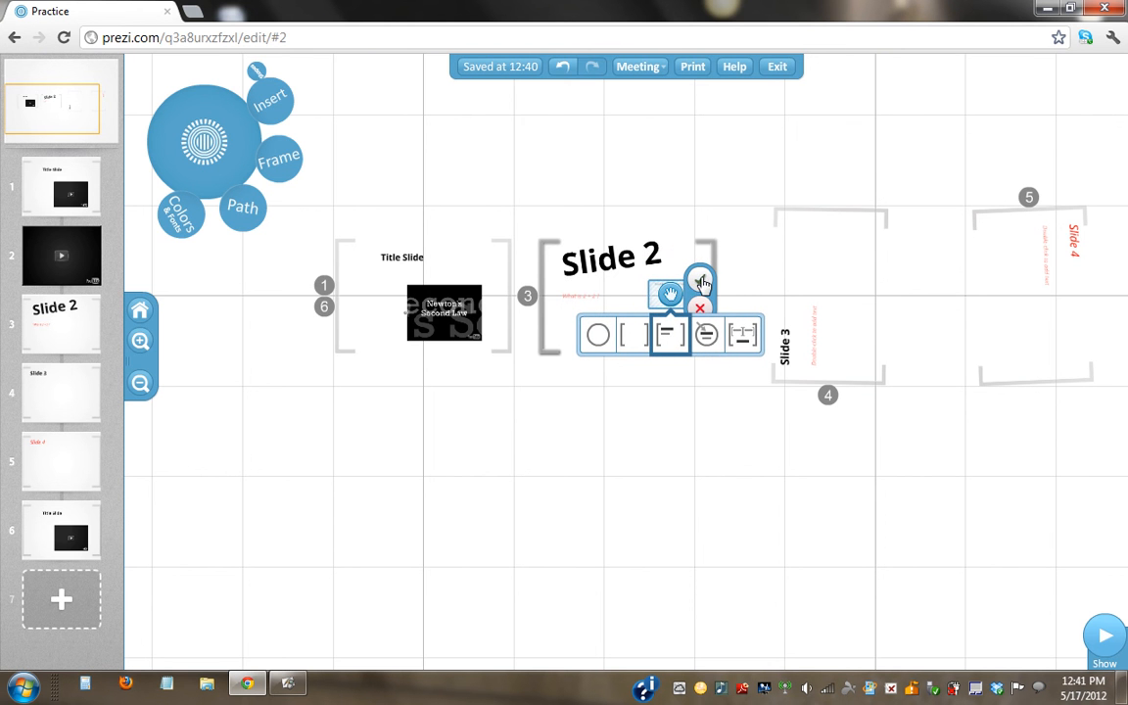
click(701, 283)
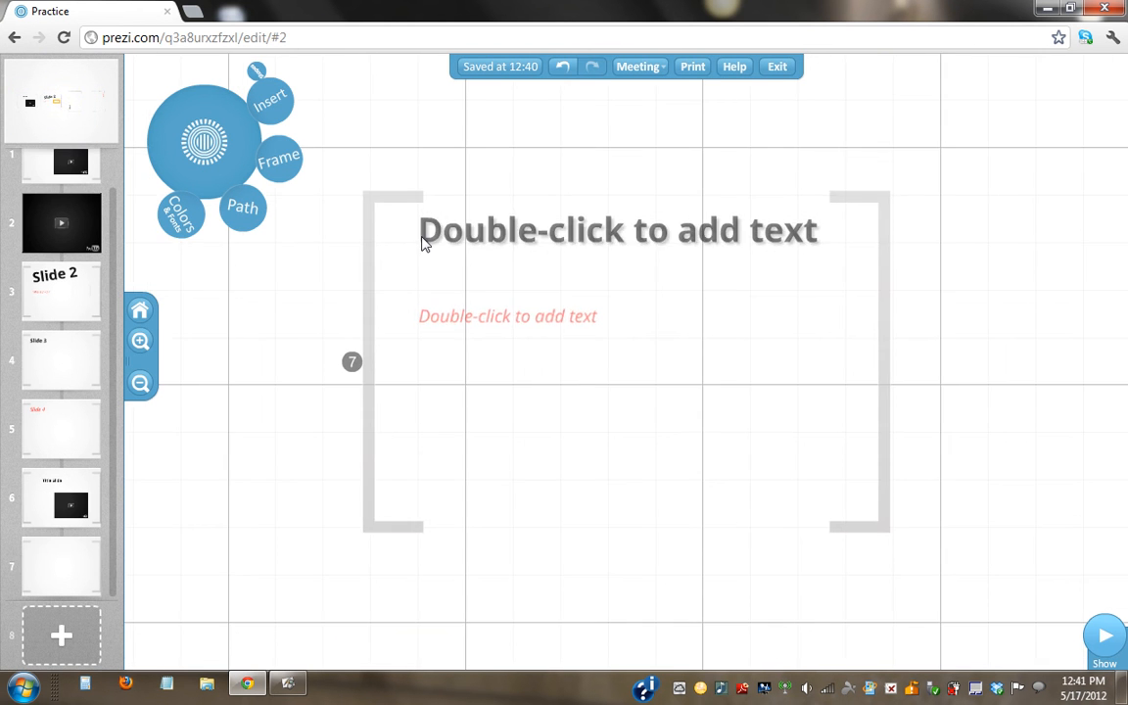
click(370, 221)
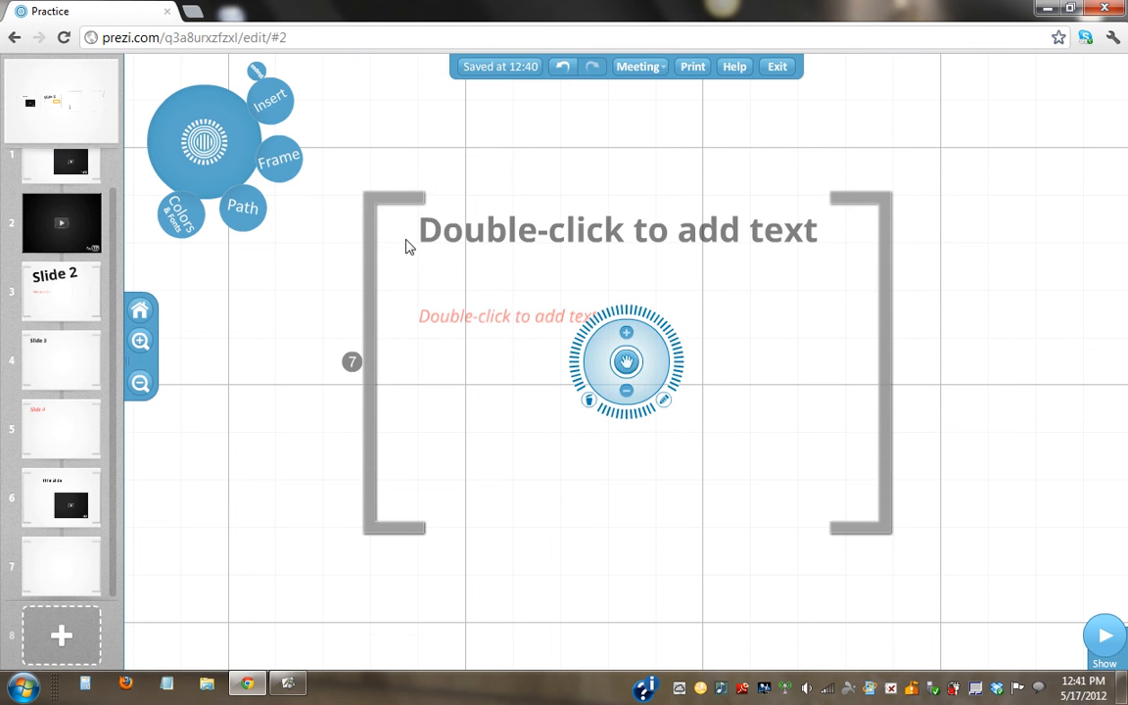
click(628, 393)
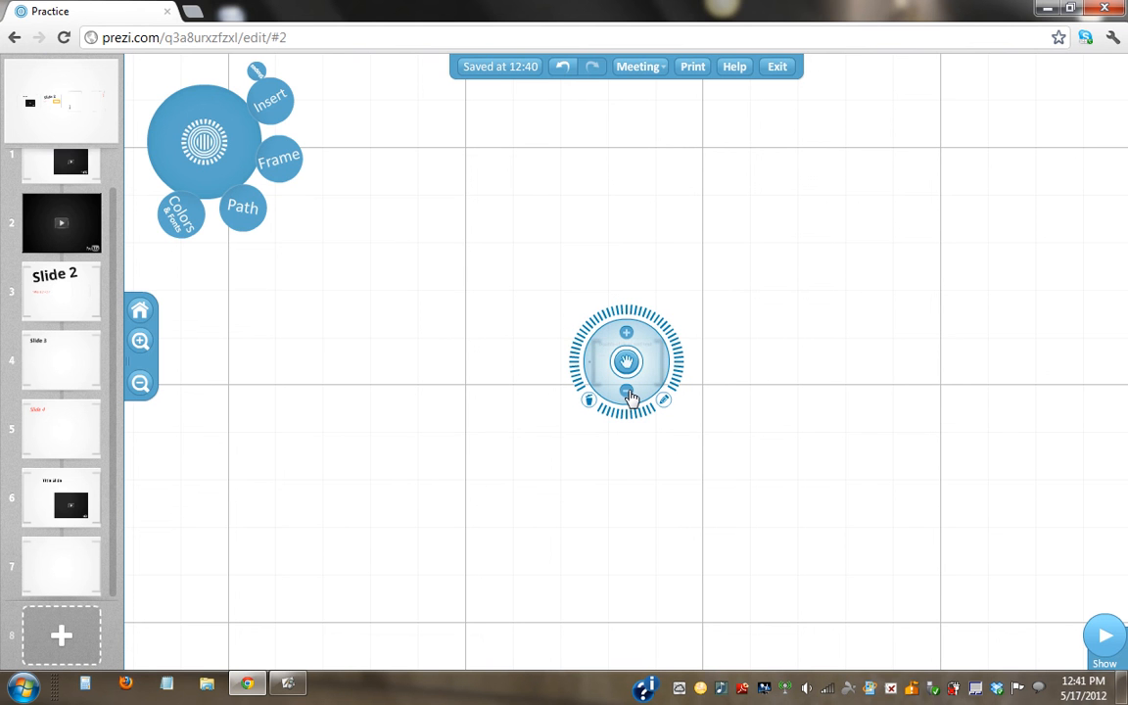
click(646, 477)
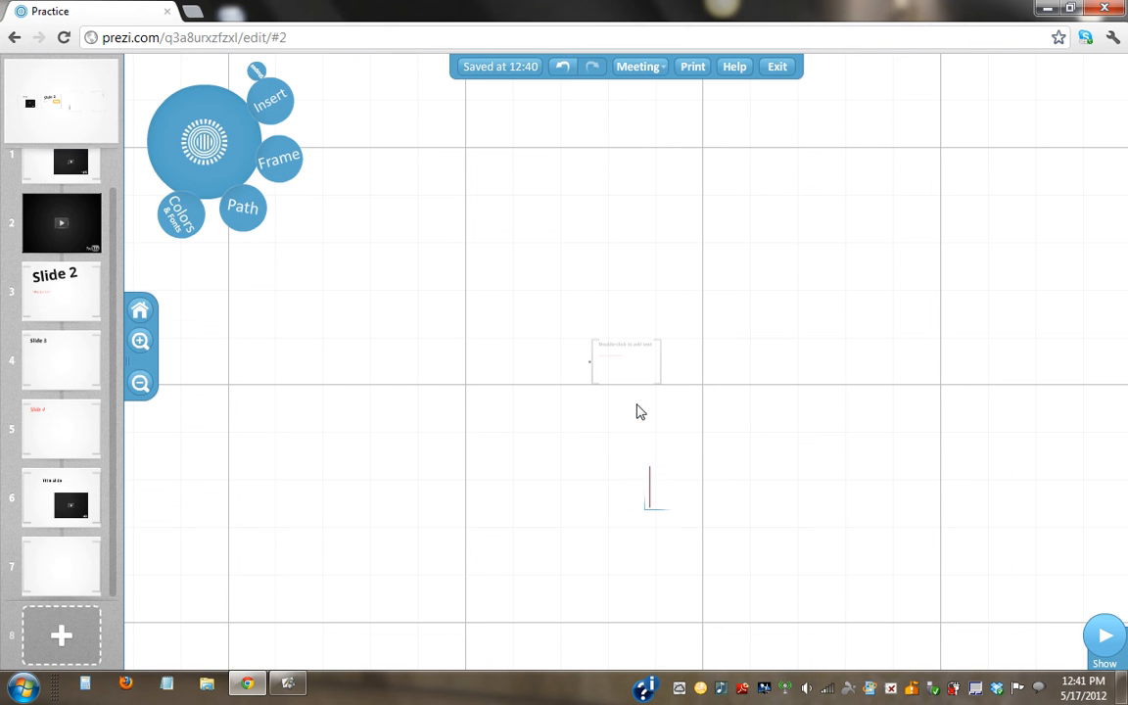
Enter "Answer: 4!" as the tiny frame's title and move that title closer to the frame's centre
click(143, 345)
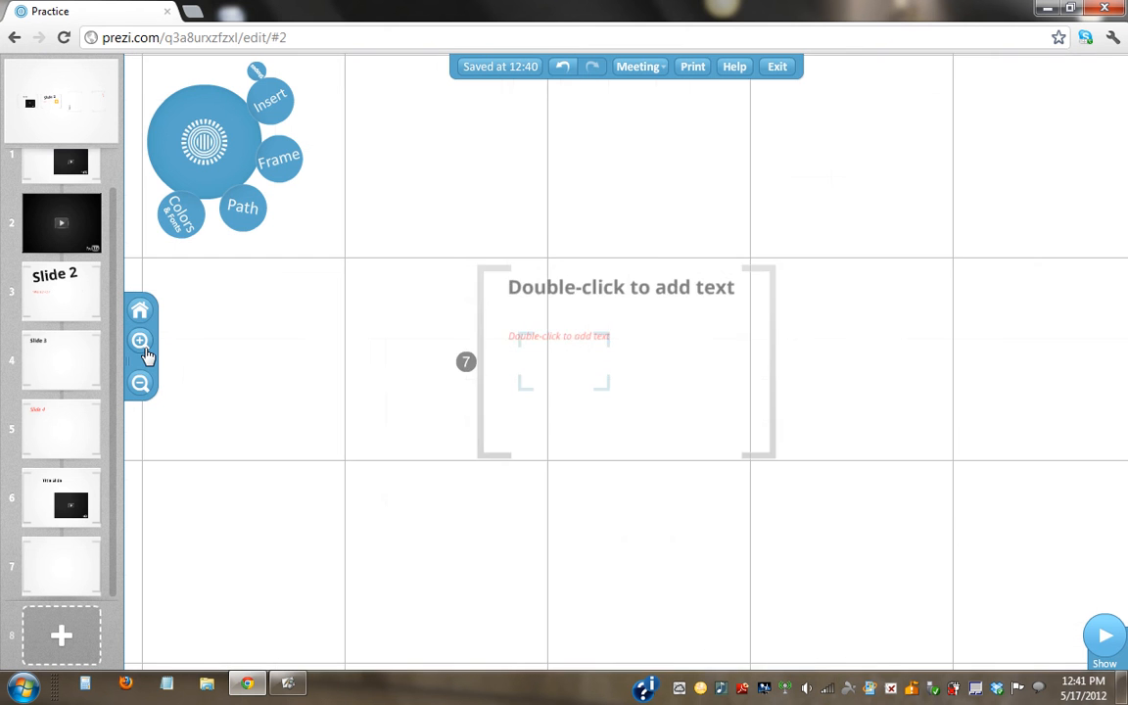
double_click(487, 243)
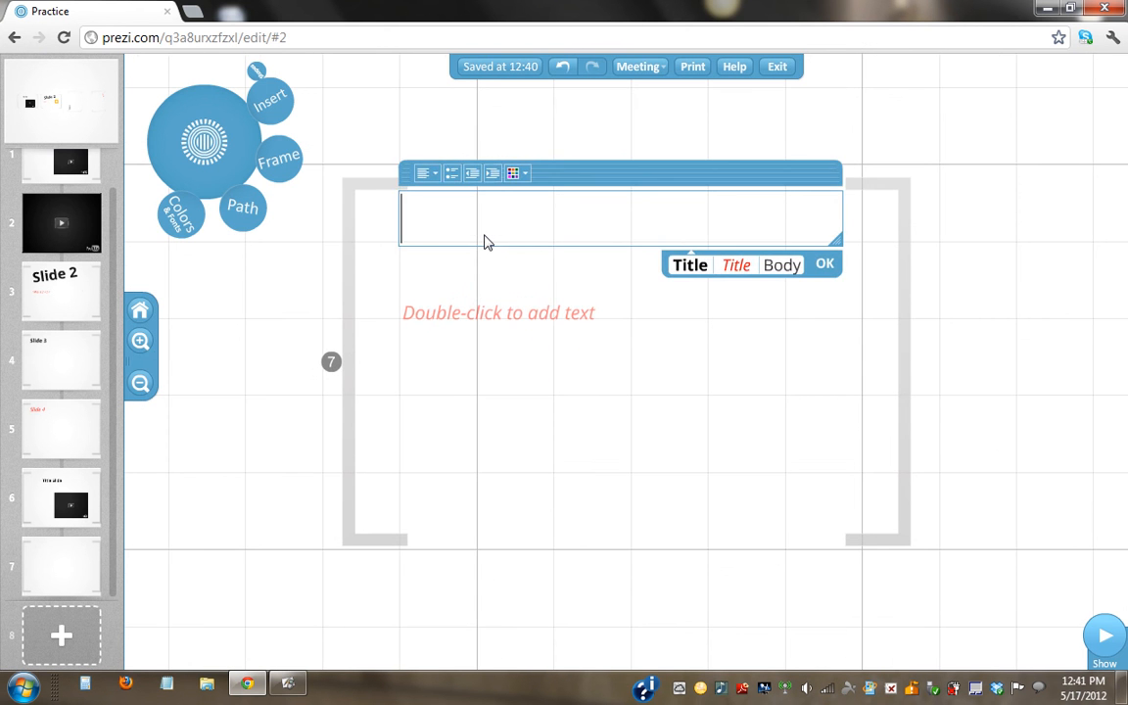
text(Answer:)
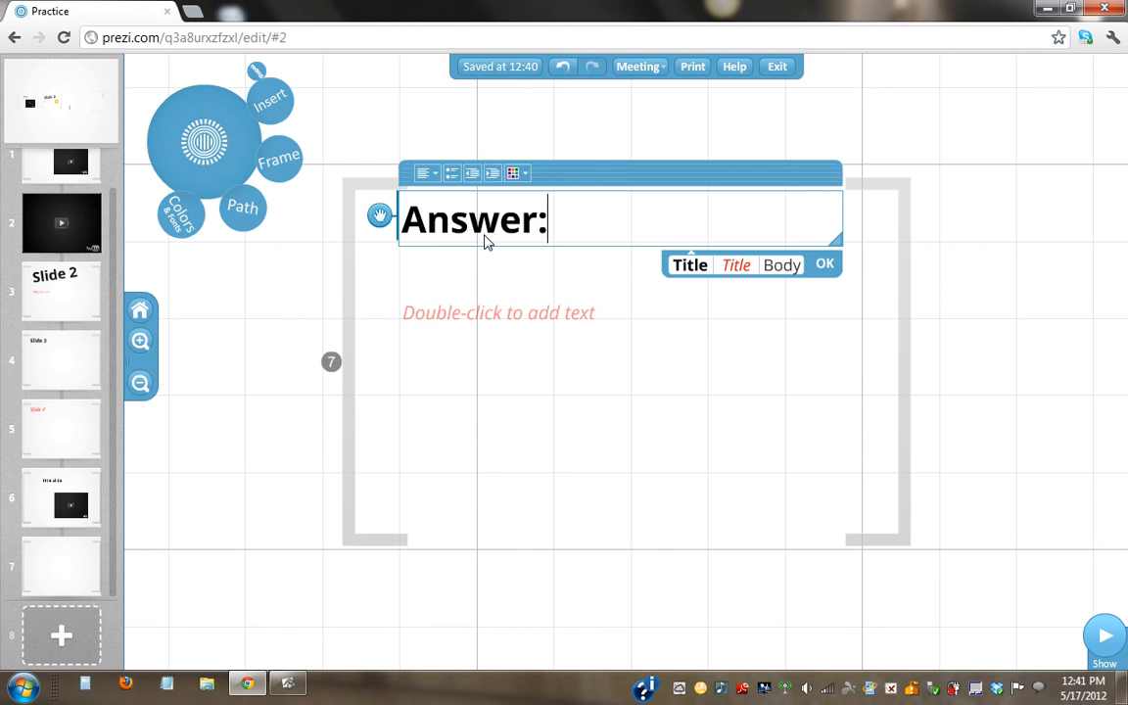
text(  4!)
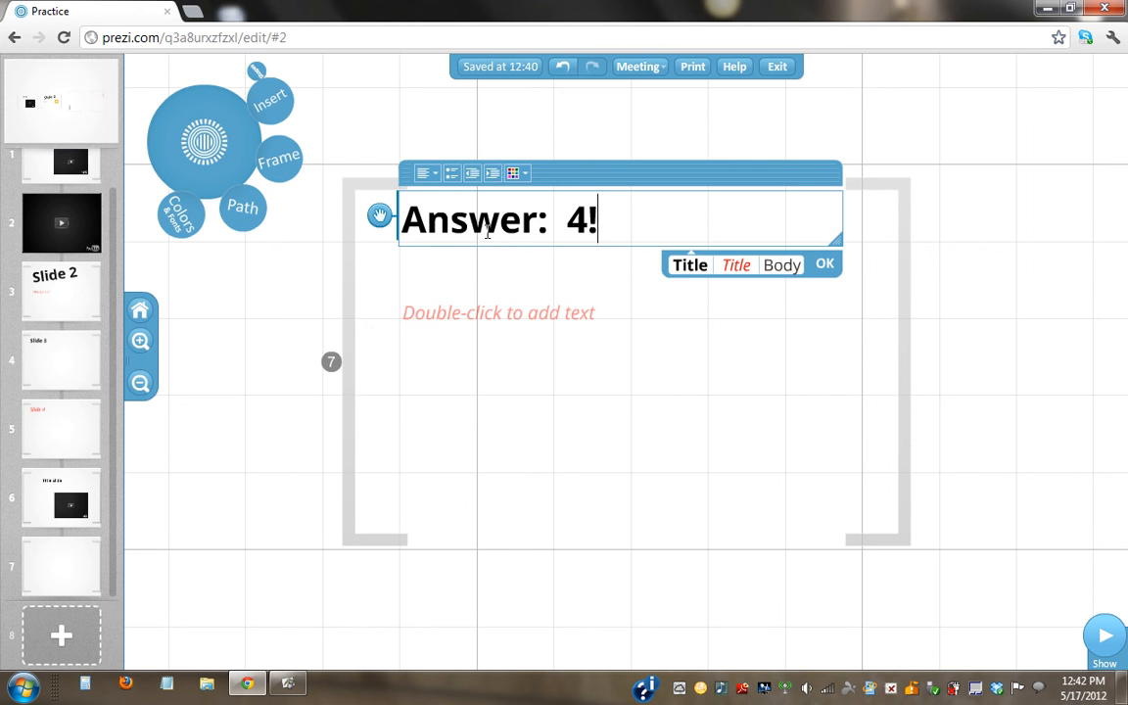
click(826, 266)
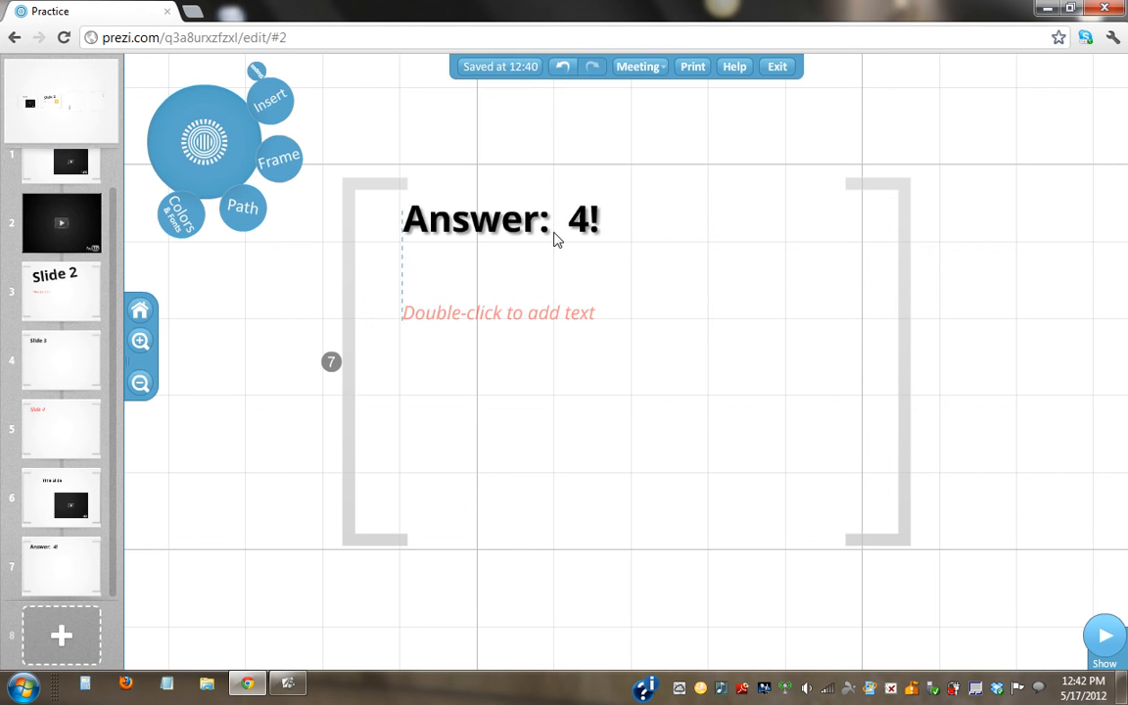
drag(555, 239, 637, 304)
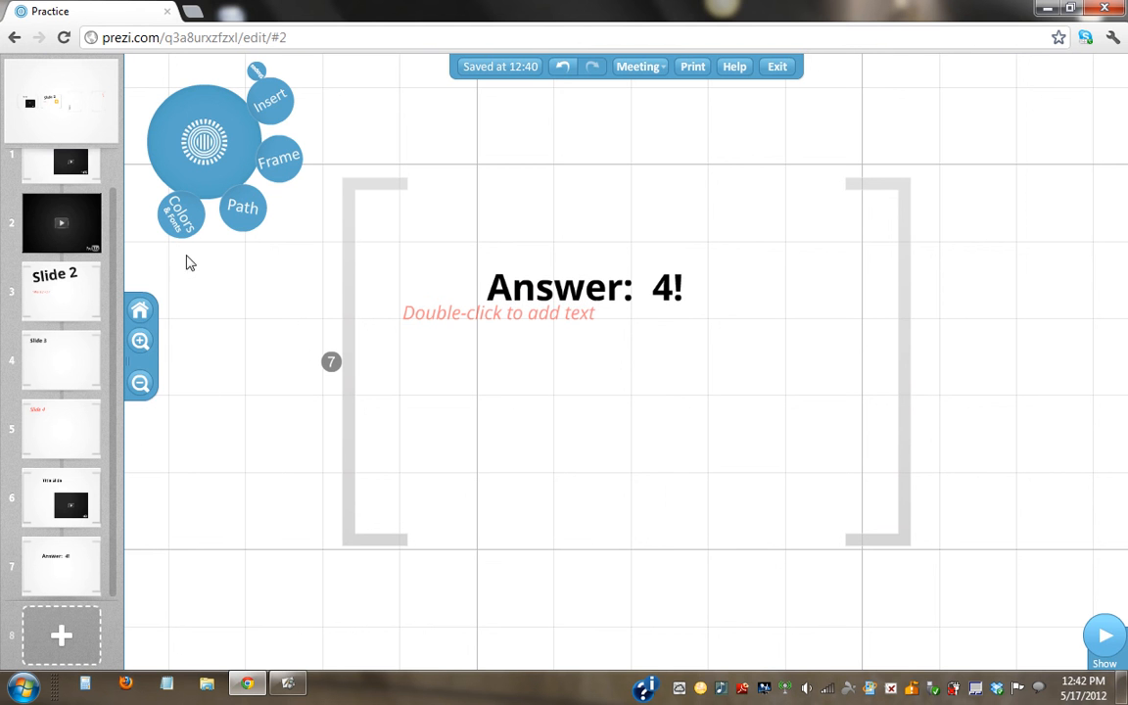
Reorder the path so the answer frame comes fourth, directly after Slide 2
click(244, 226)
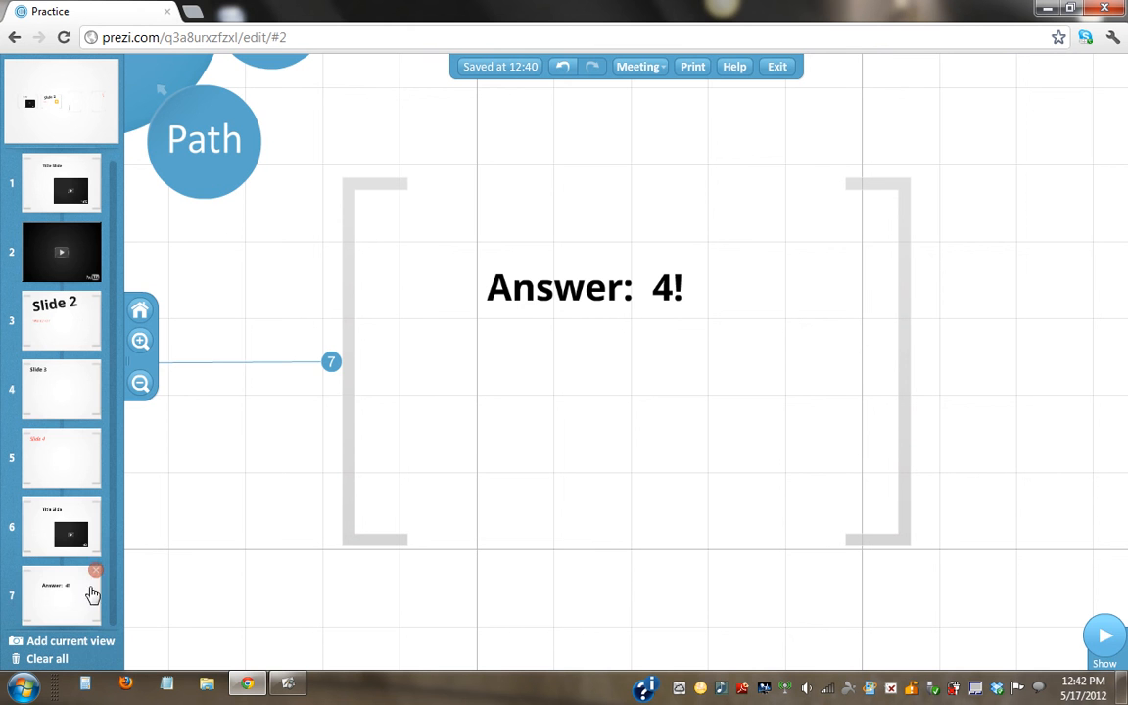
mouse_move(79, 619)
mouse_down()
mouse_move(57, 356)
mouse_move(40, 416)
mouse_move(36, 403)
mouse_up()
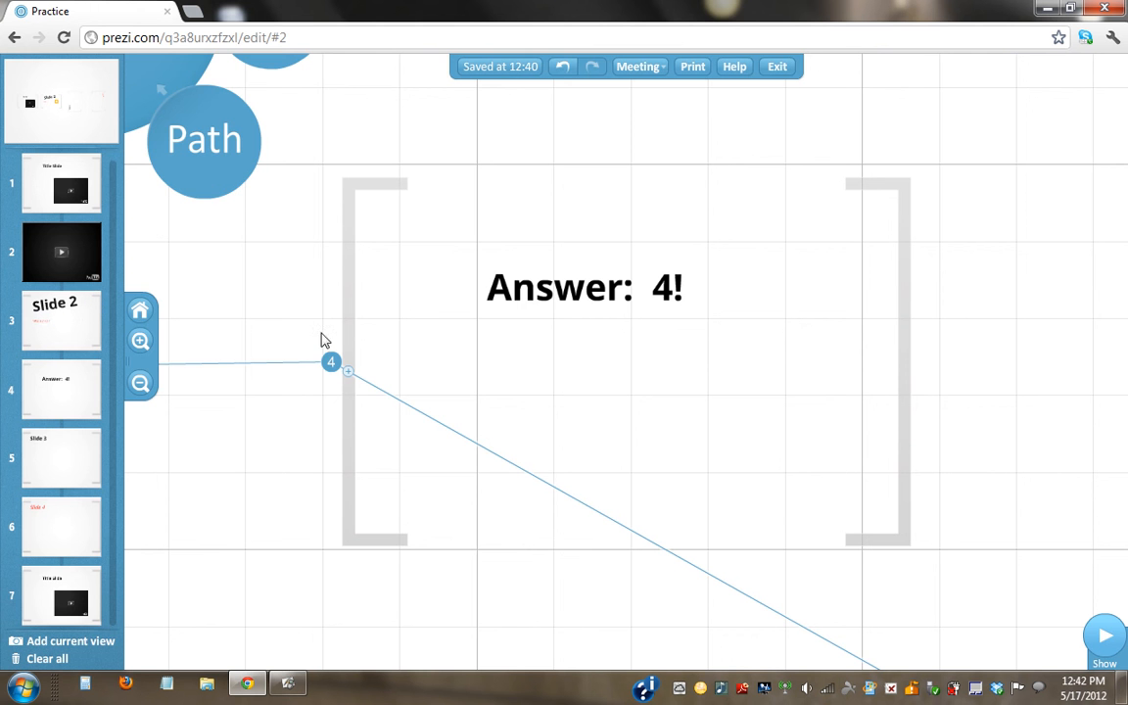
click(171, 106)
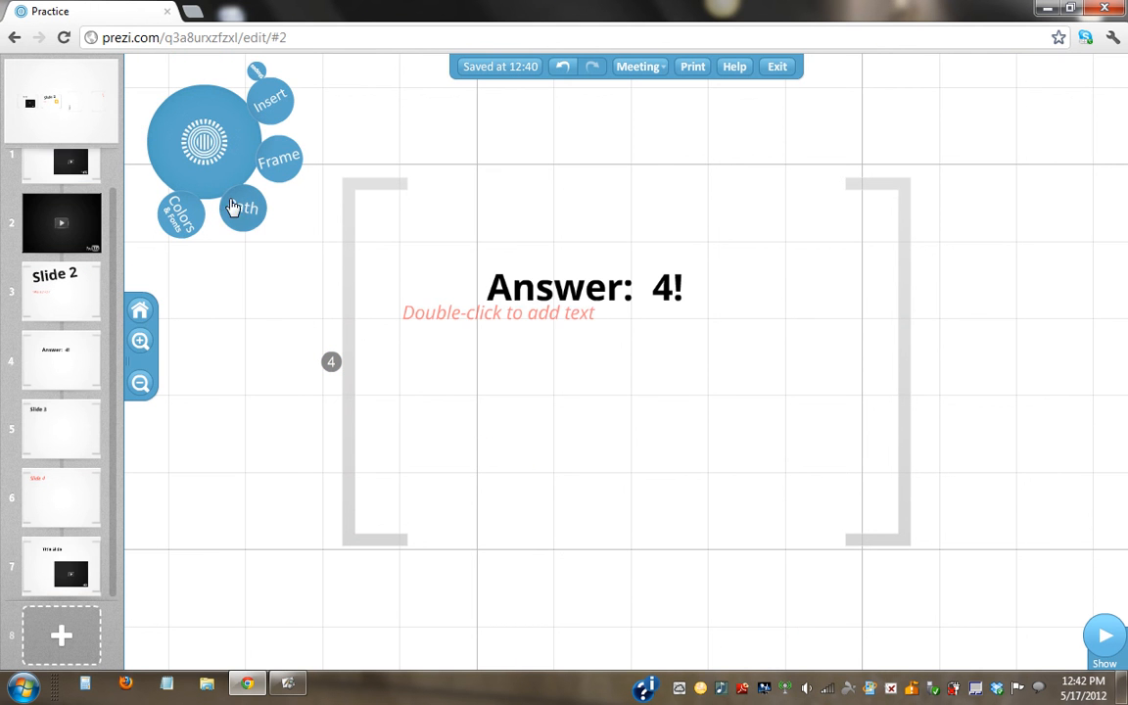
Present the prezi from the Title Slide through the video and Slide 2 to the answer frame
click(53, 178)
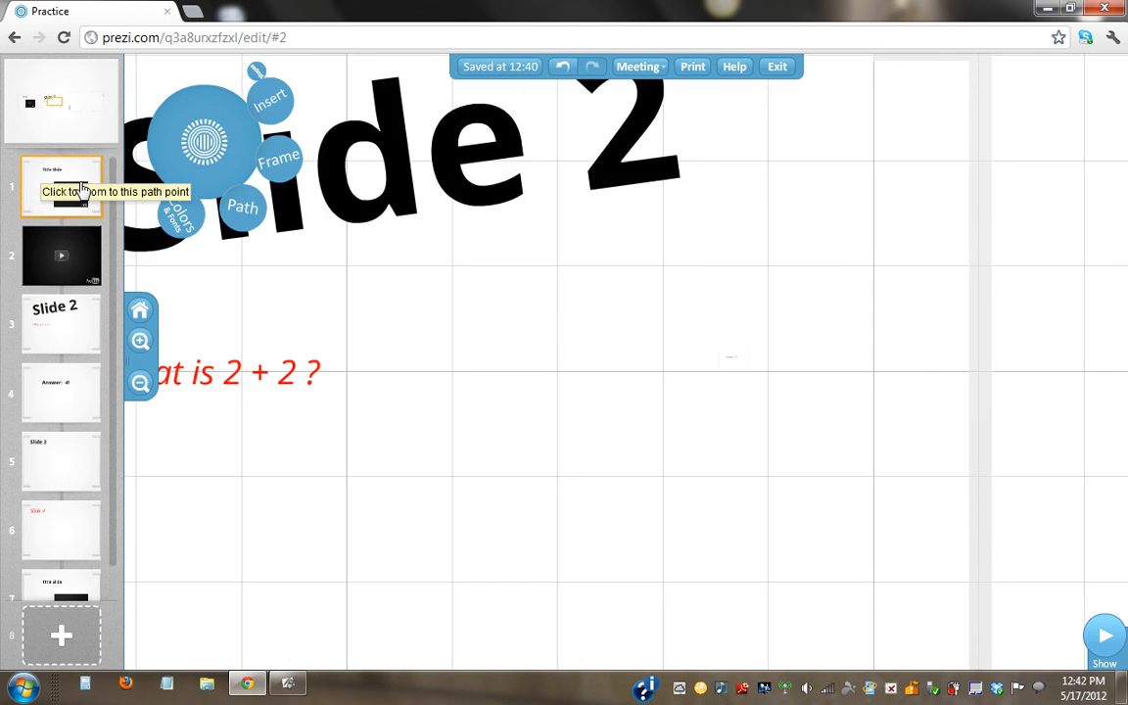
click(1105, 637)
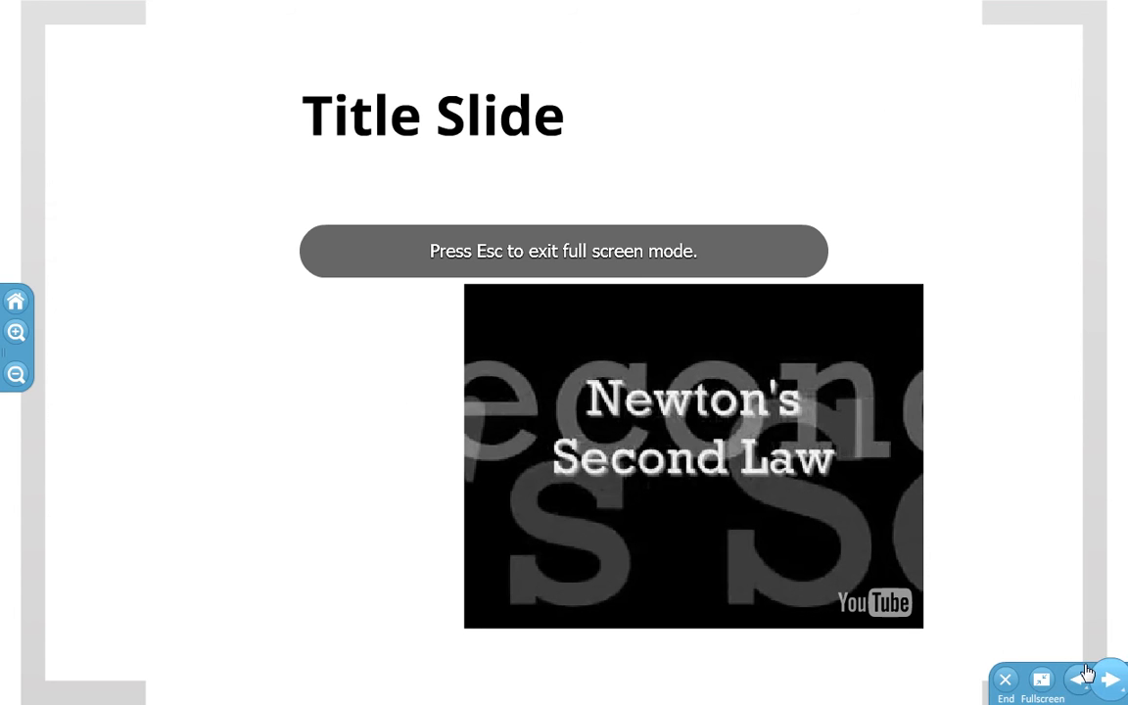
click(1105, 682)
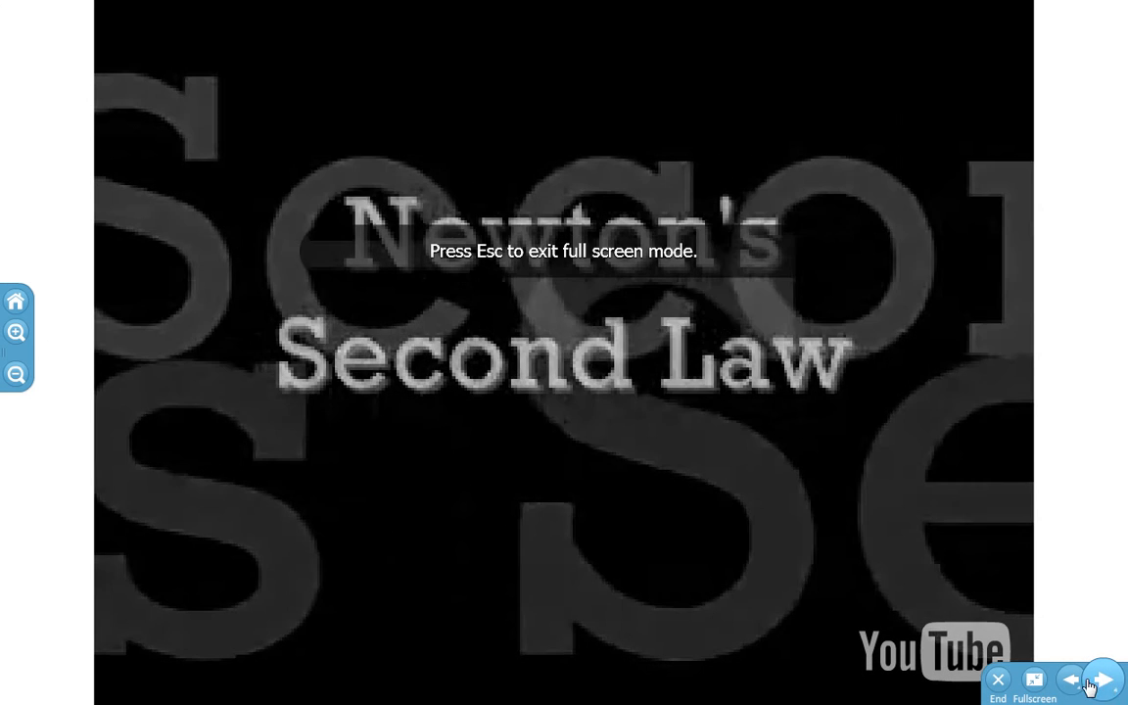
click(1090, 684)
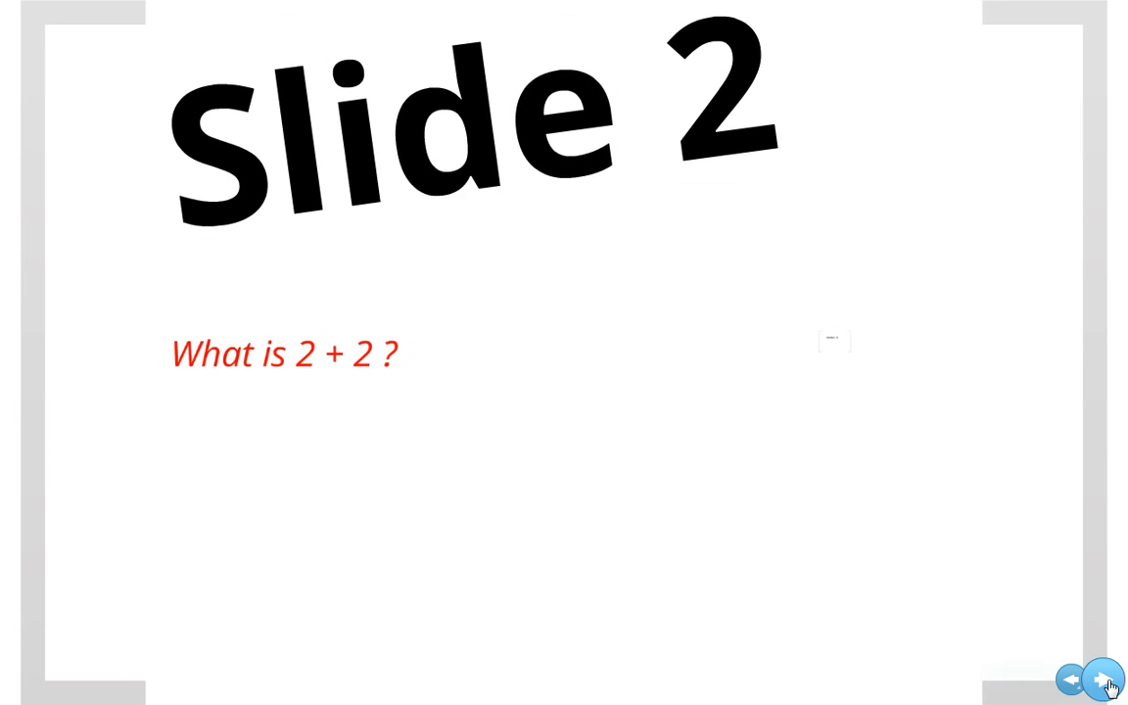
click(1105, 683)
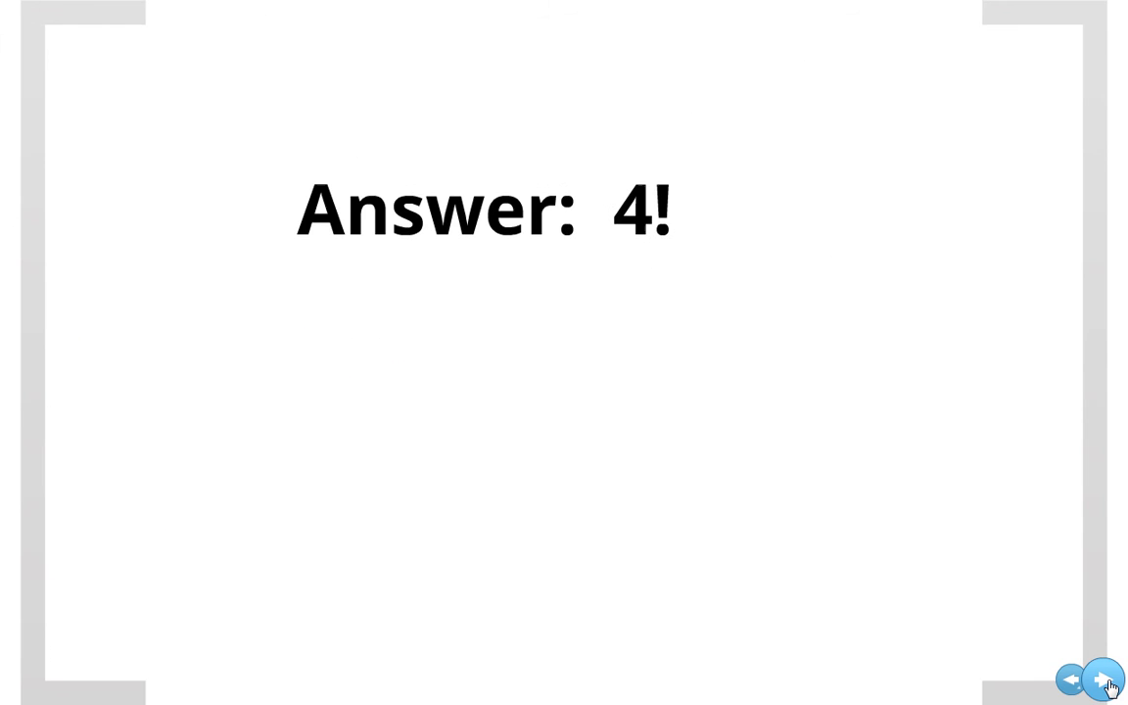
Advance the presentation from the answer frame to Slide 3, move one more view, and end the show
click(1106, 683)
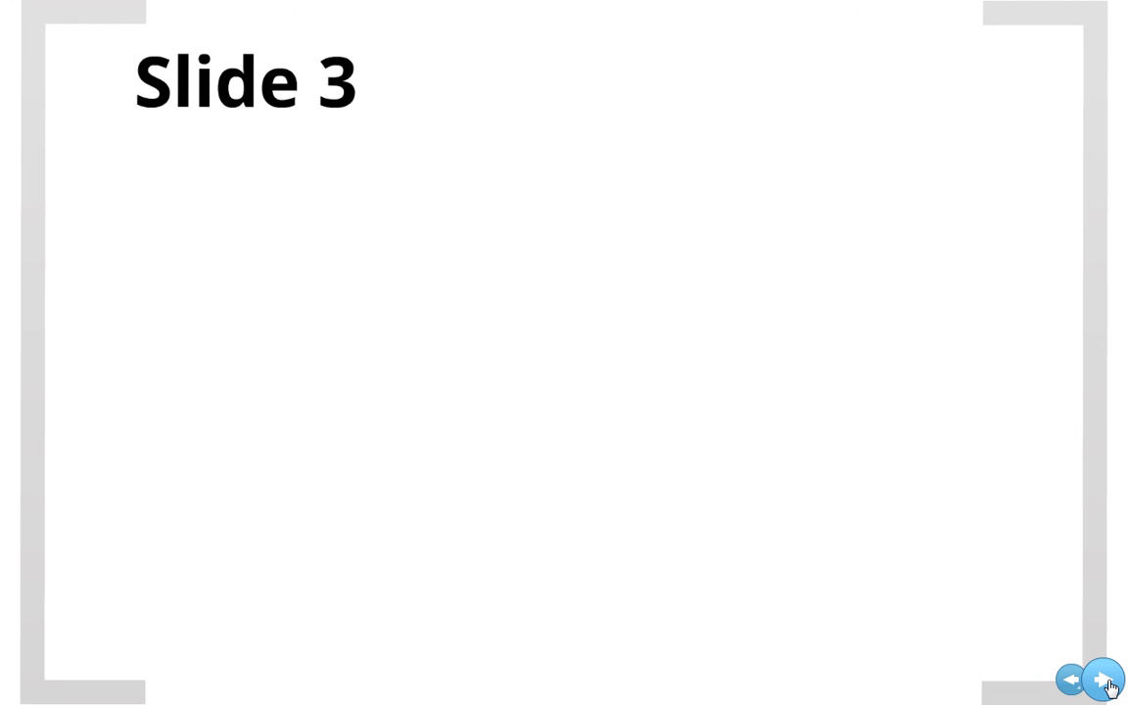
click(1089, 690)
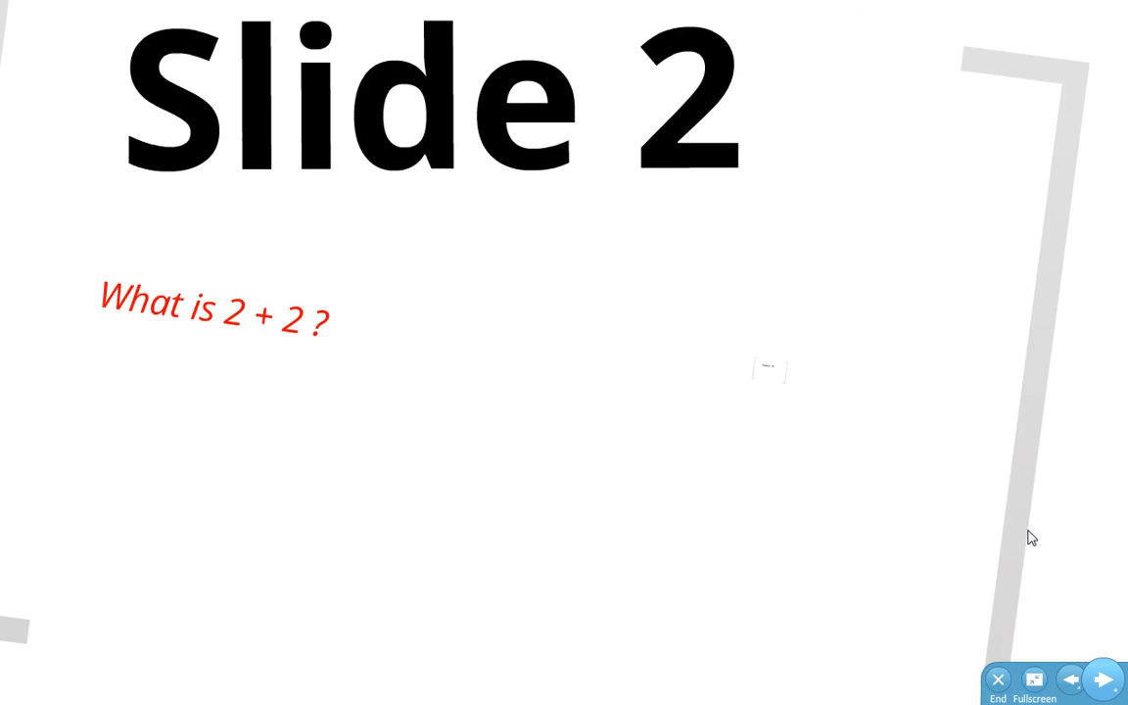
click(998, 680)
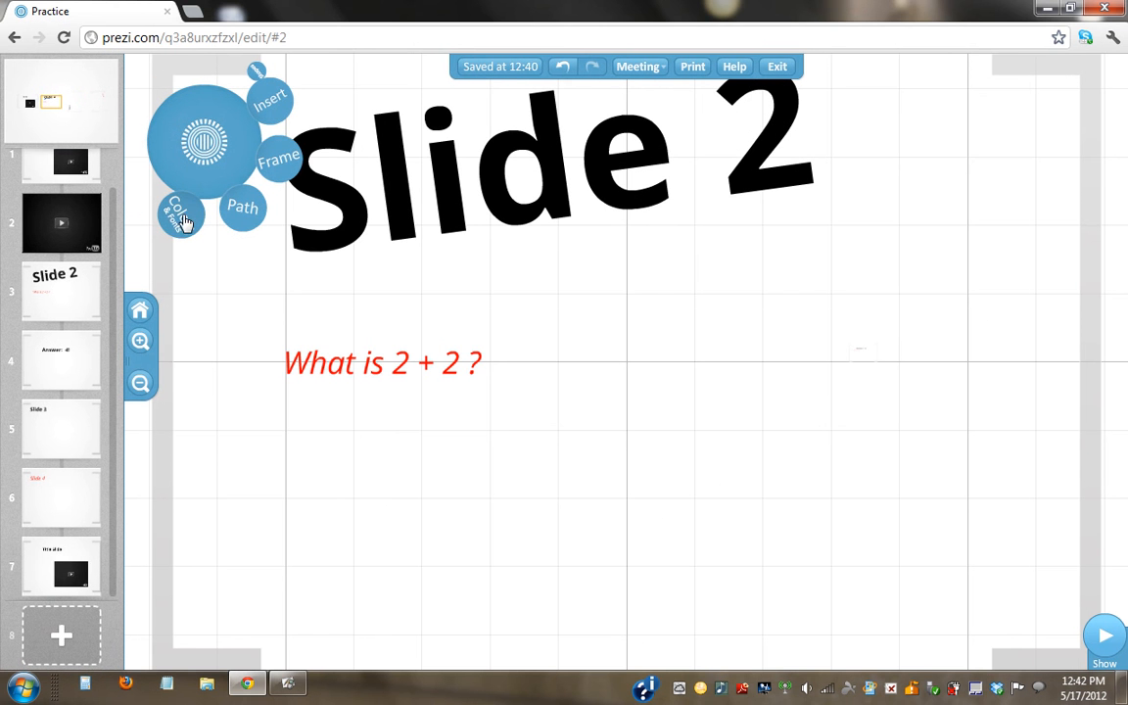
Try the Midnight theme on the prezi and settle on the Industrial theme instead
click(181, 223)
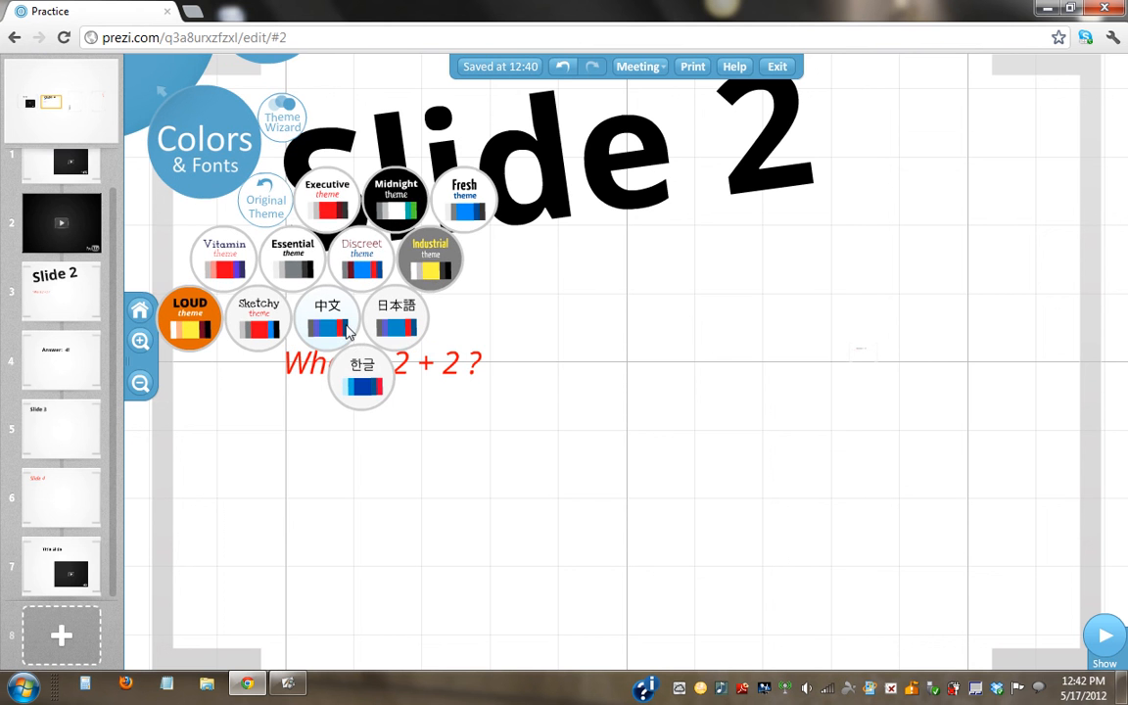
click(399, 194)
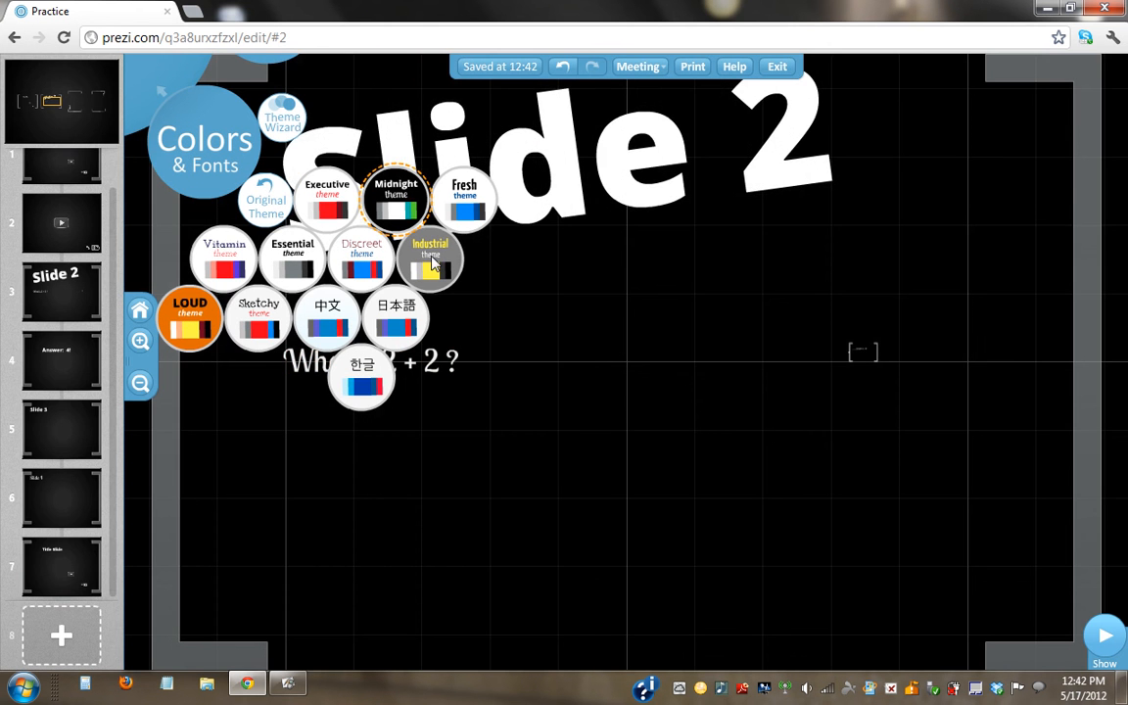
click(432, 263)
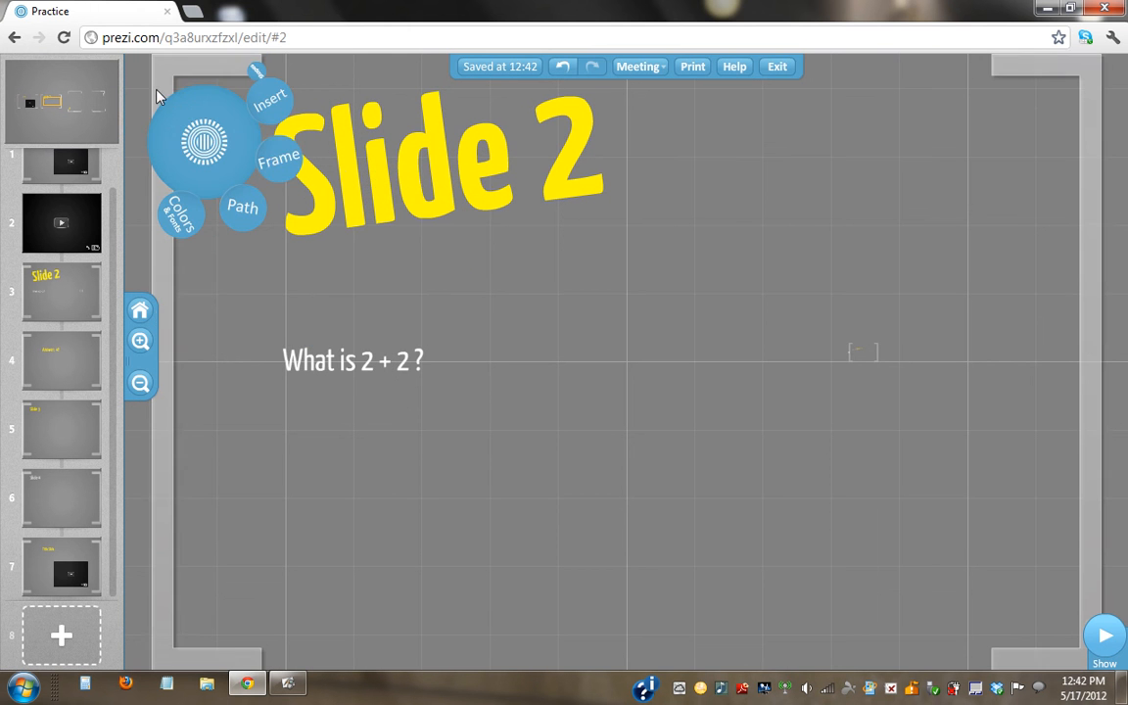
click(142, 83)
click(275, 163)
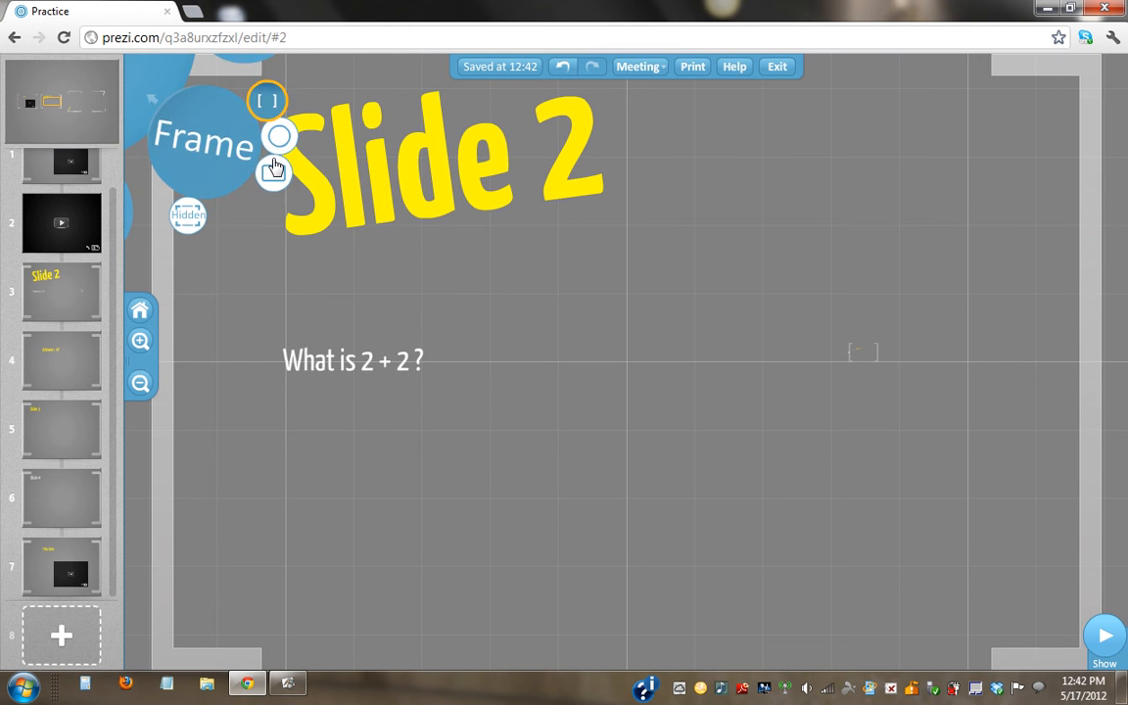
click(151, 100)
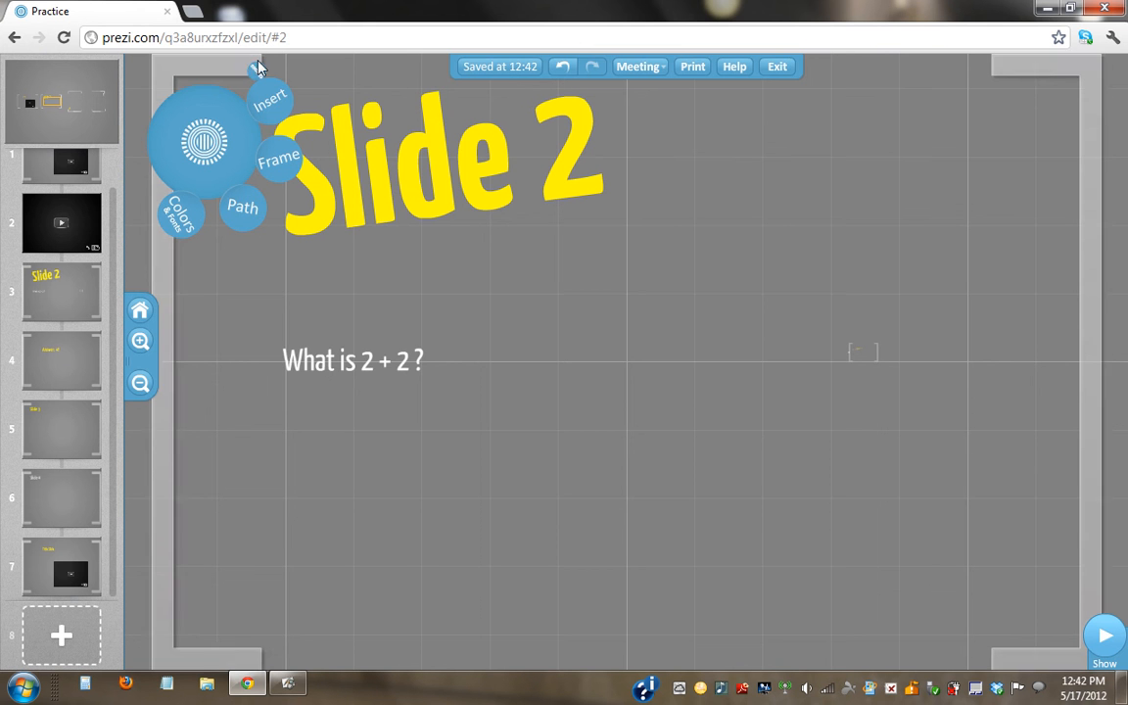
Draw an arrow shape in the Slide 2 frame, from its lower-left area up toward the "What is 2 + 2 ?" question
click(260, 71)
click(176, 124)
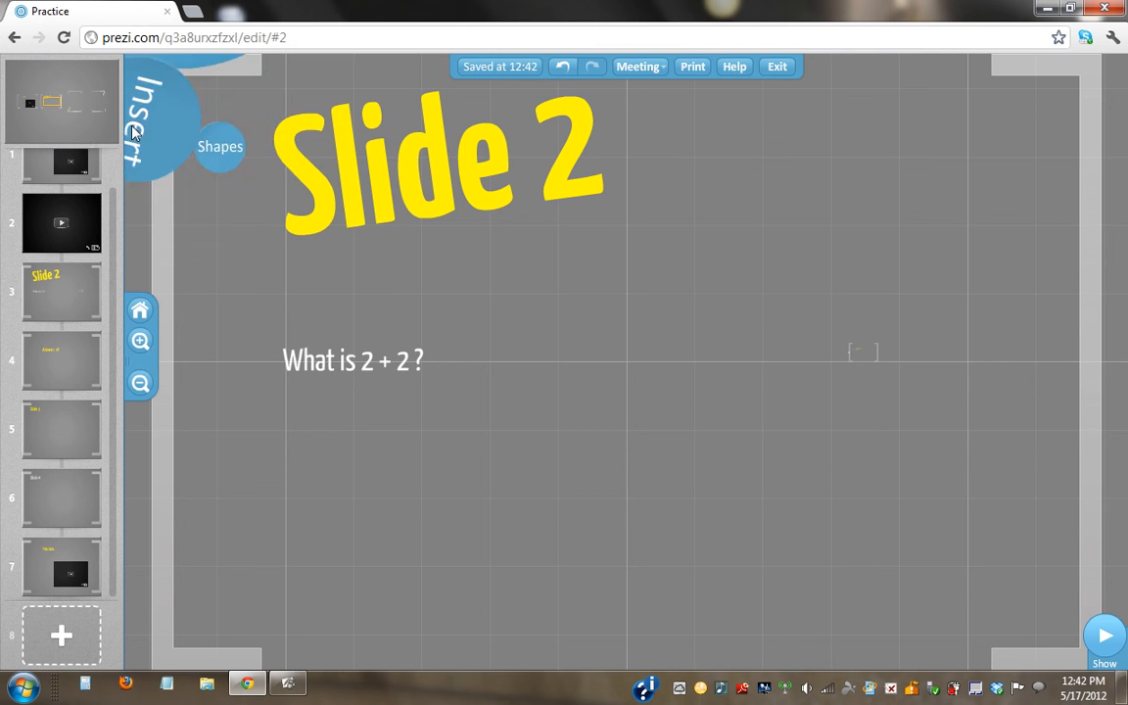
click(270, 86)
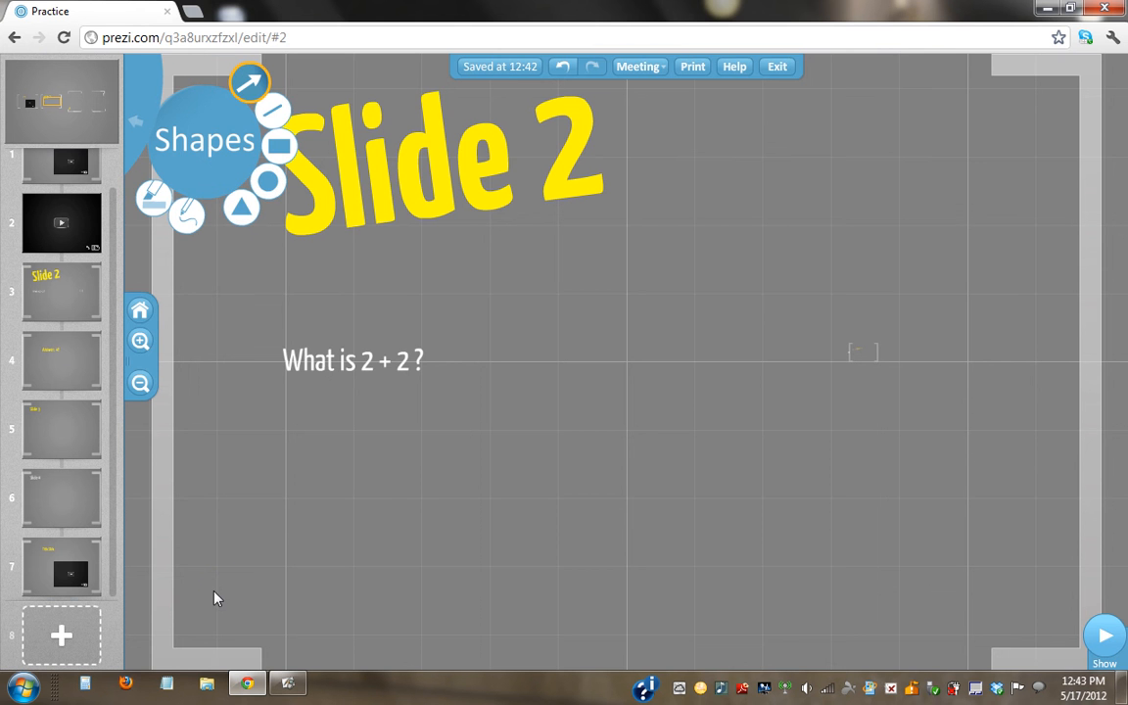
drag(215, 592, 501, 400)
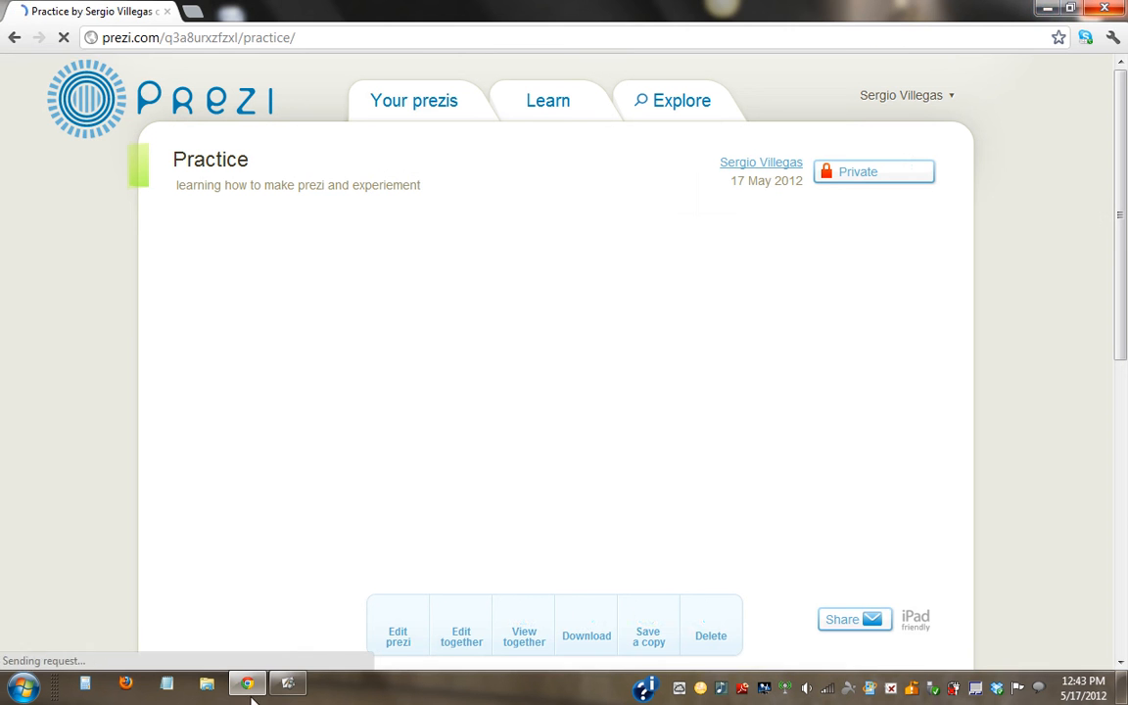
click(286, 690)
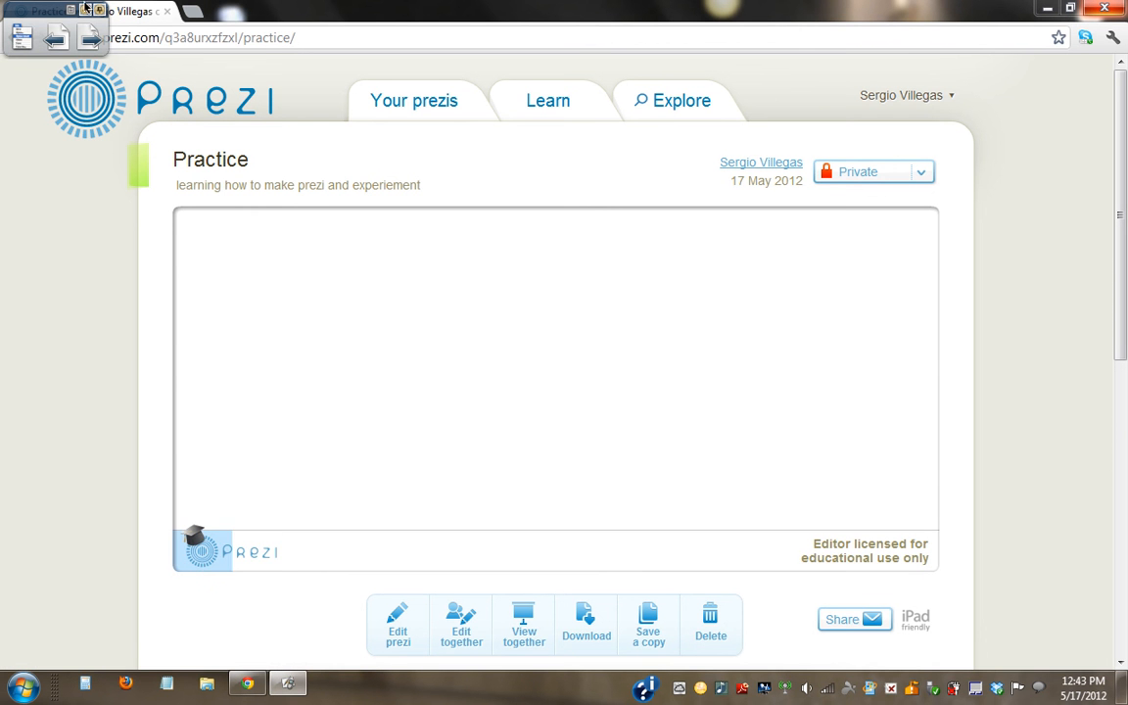